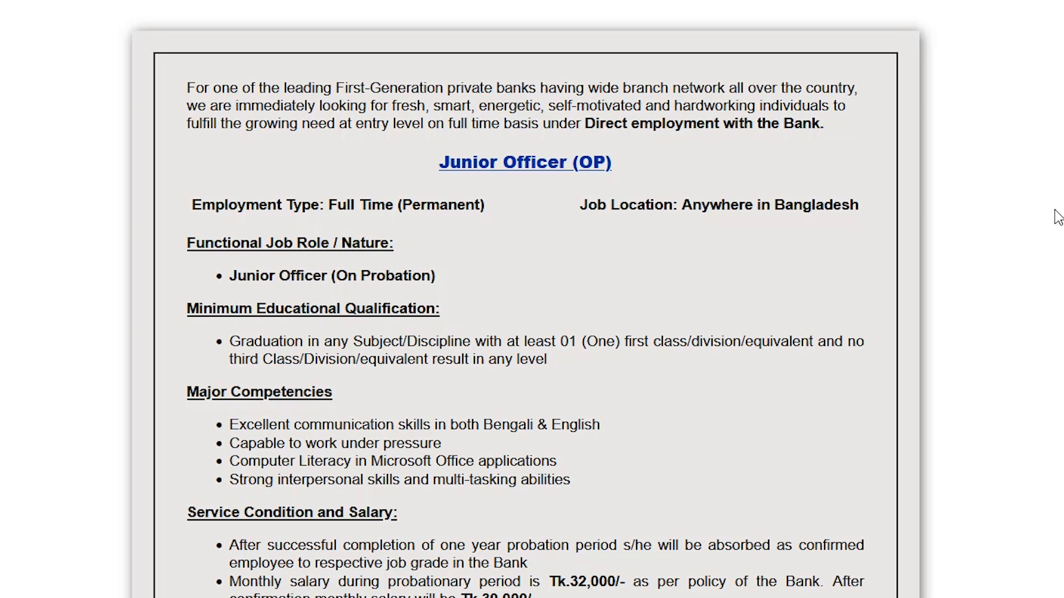
- Read the Junior Officer (OP) job circular from the employment terms and salary down to the application procedure
drag(583, 122, 777, 152)
click(751, 246)
drag(443, 160, 726, 171)
click(1052, 164)
scroll(483, 309, down, 10)
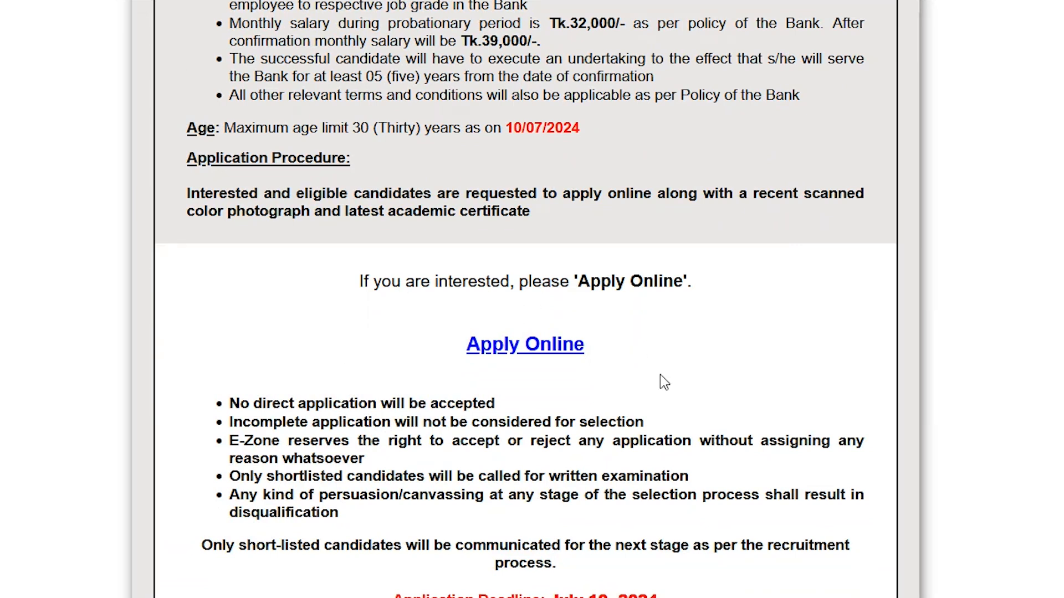
scroll(649, 421, up, 9)
scroll(684, 293, down, 3)
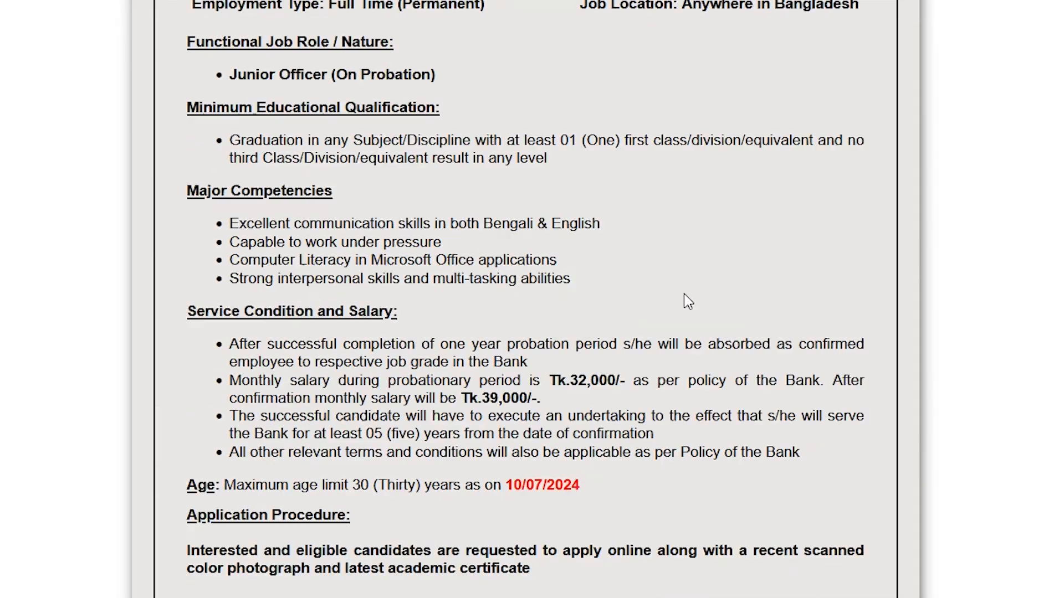
scroll(683, 293, down, 6)
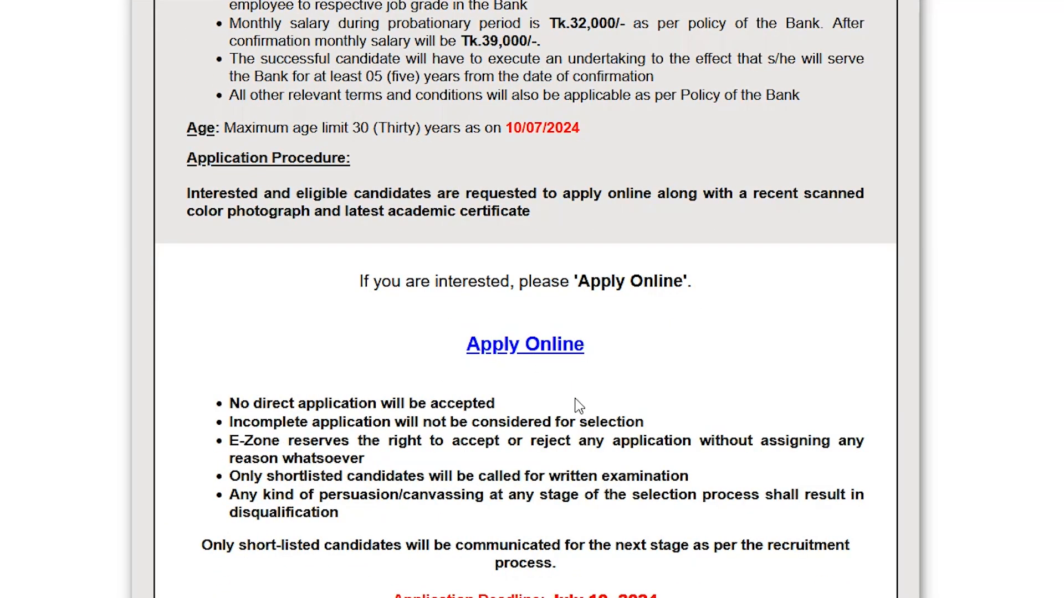
scroll(579, 406, up, 10)
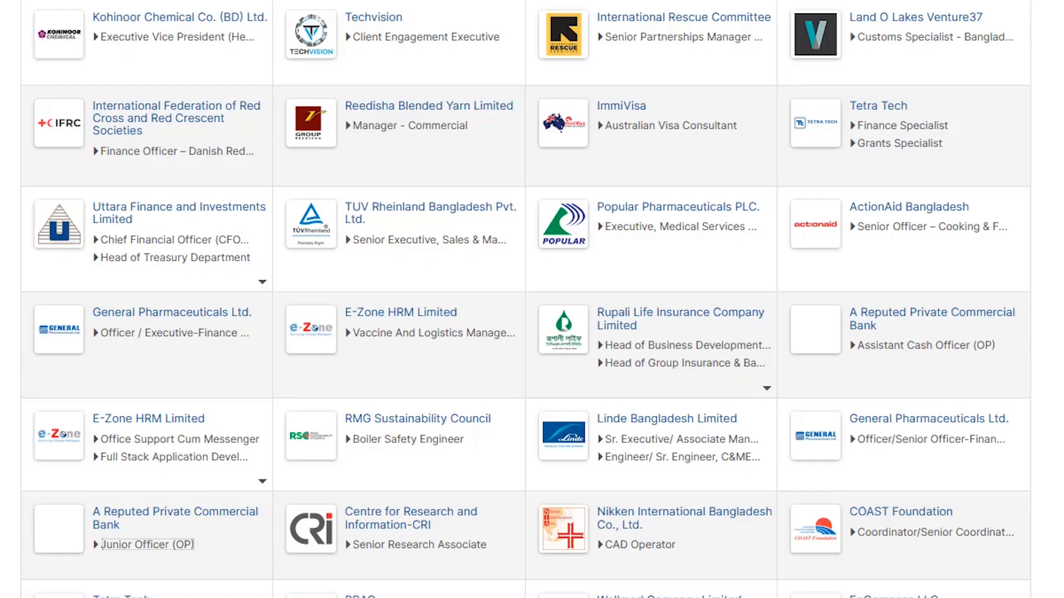
- Look through the Hot Jobs listings on the bdjobs.com home page
scroll(350, 488, up, 10)
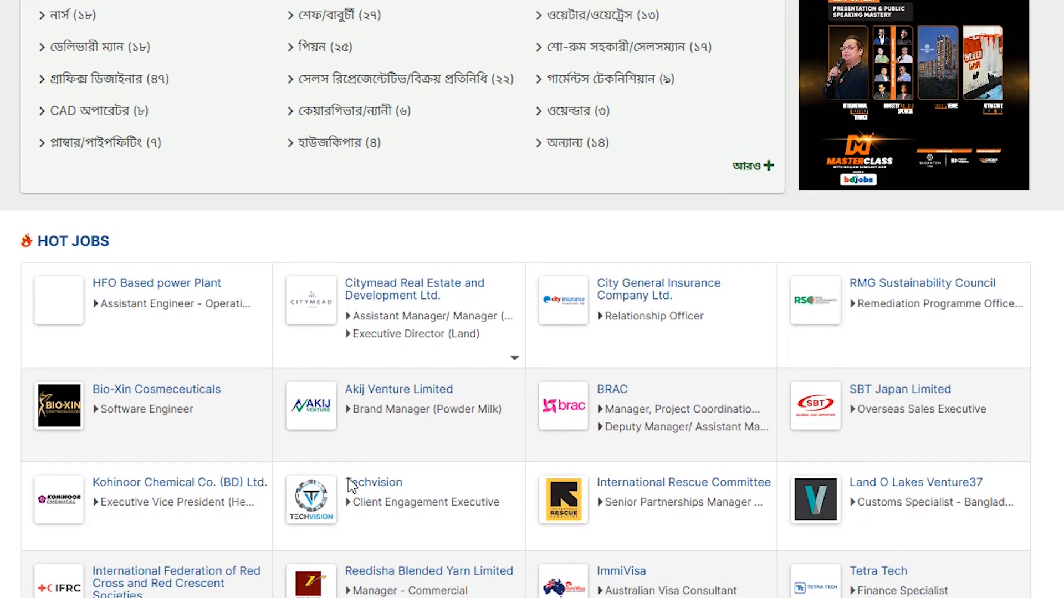
scroll(357, 466, up, 5)
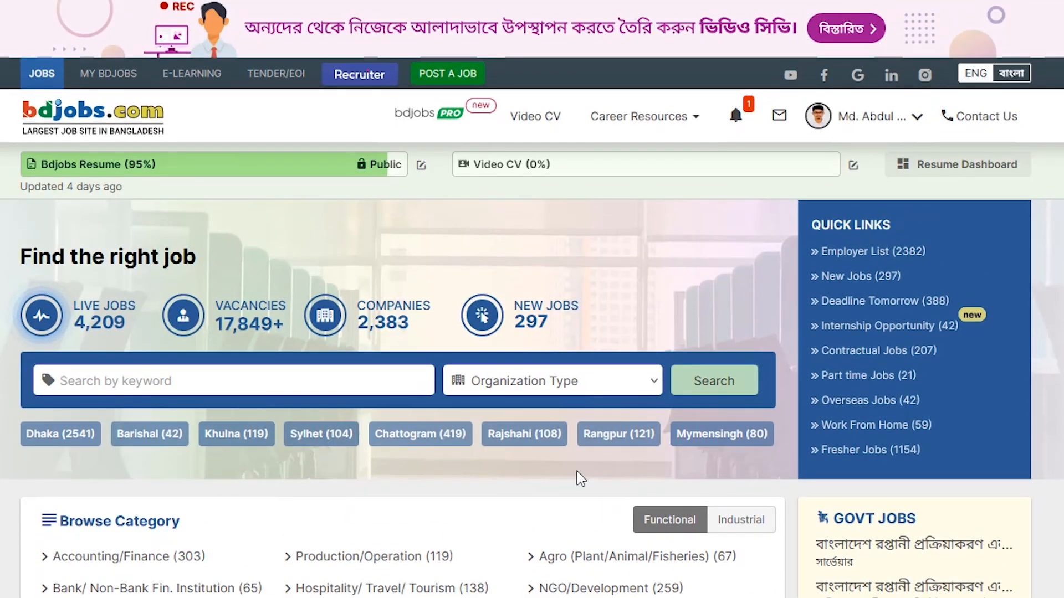
scroll(554, 488, down, 3)
scroll(515, 471, down, 15)
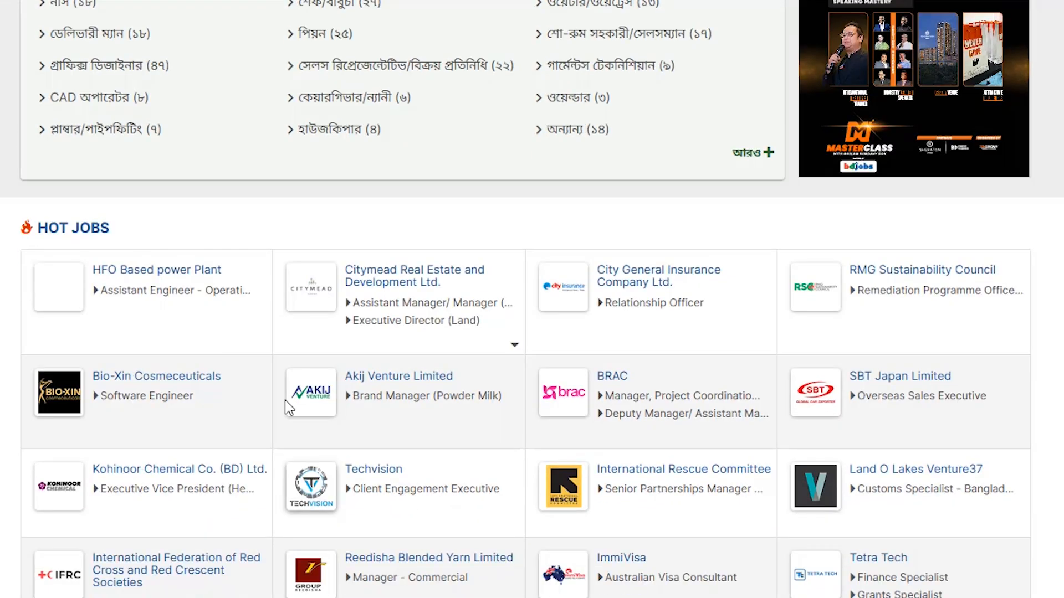
drag(113, 220, 38, 220)
click(265, 219)
scroll(287, 224, down, 3)
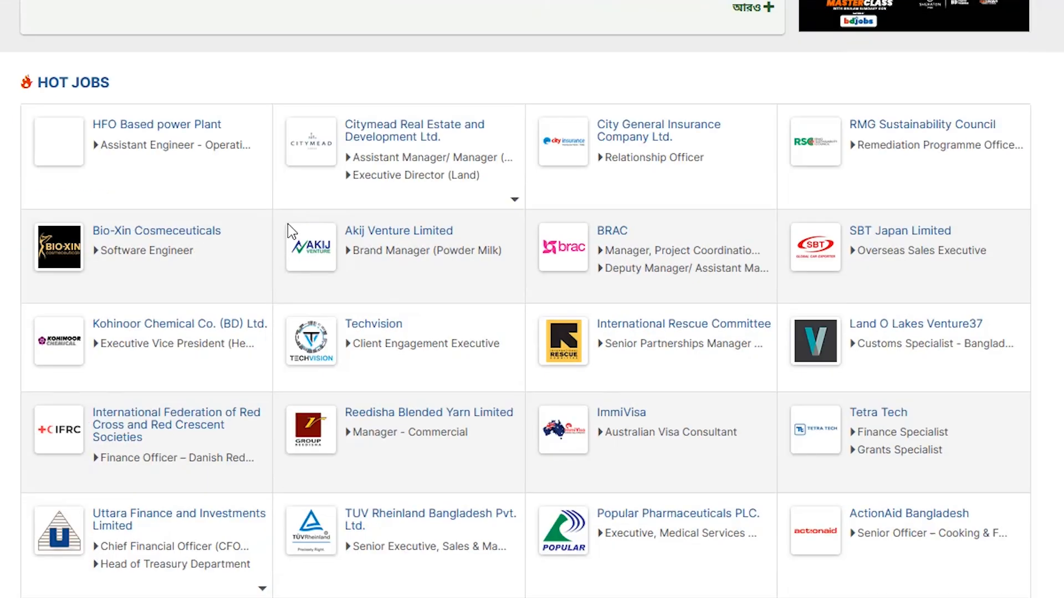
scroll(292, 230, down, 6)
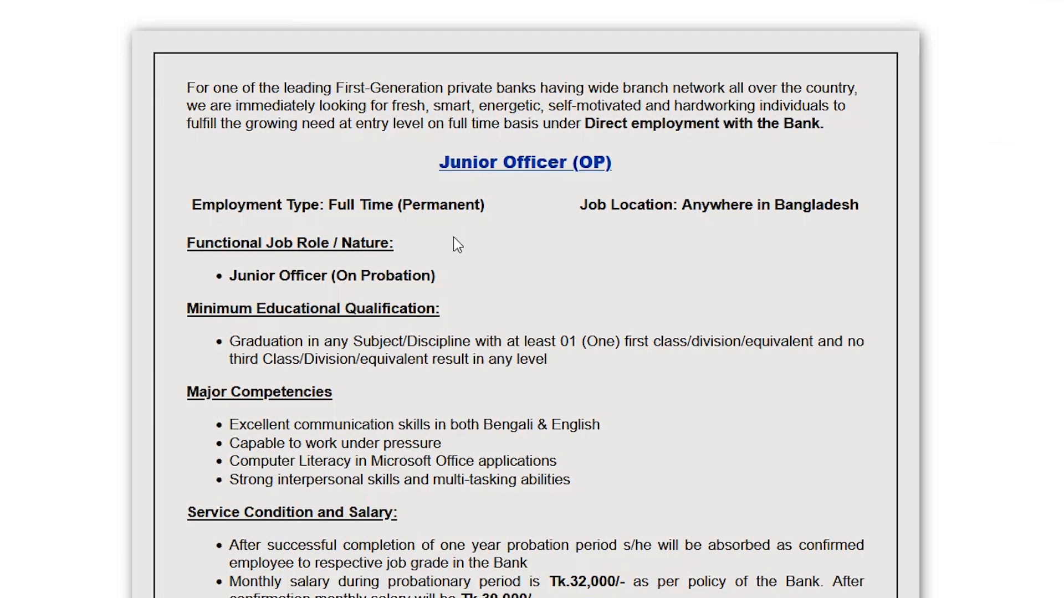
- Check the age requirement in the Junior Officer (OP) circular and open its online application page
scroll(571, 228, down, 8)
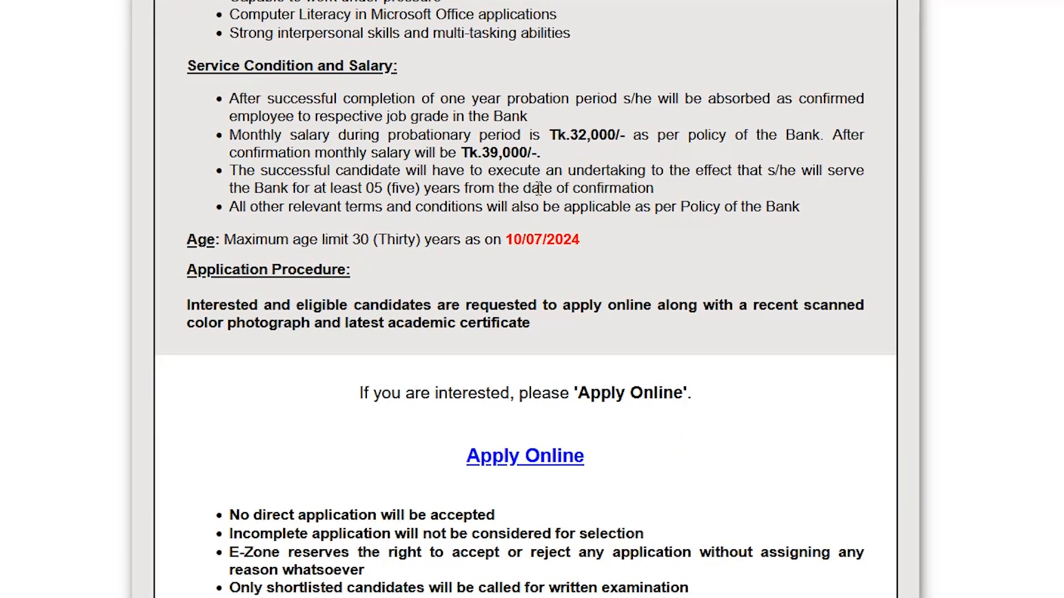
drag(584, 240, 505, 240)
click(839, 220)
click(531, 461)
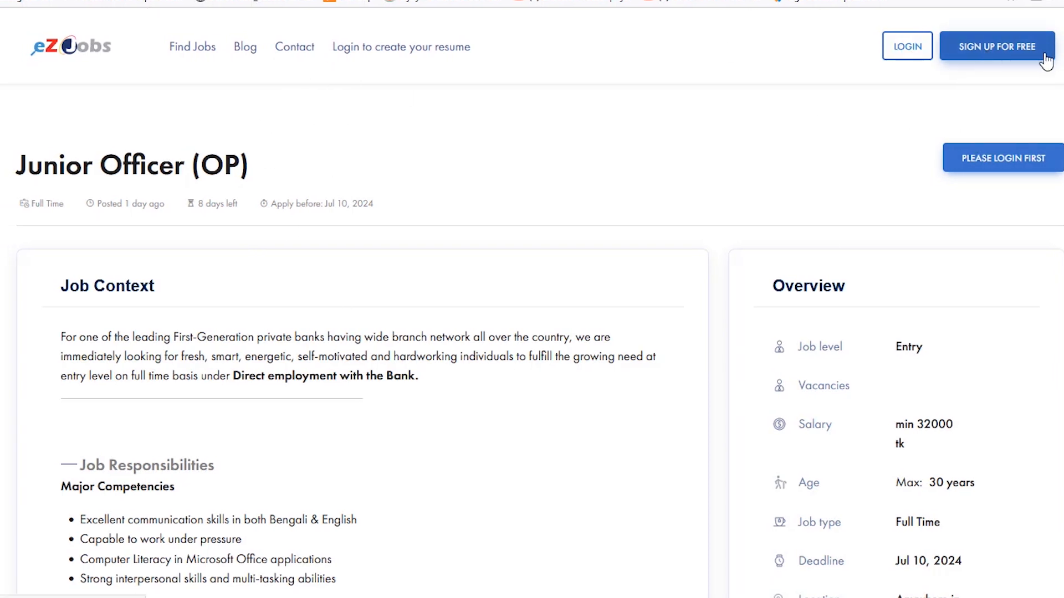
- Read through the eZJobs posting's compensation, academic qualification and additional info sections
scroll(364, 230, down, 3)
scroll(364, 229, down, 2)
scroll(145, 372, down, 3)
scroll(333, 188, down, 2)
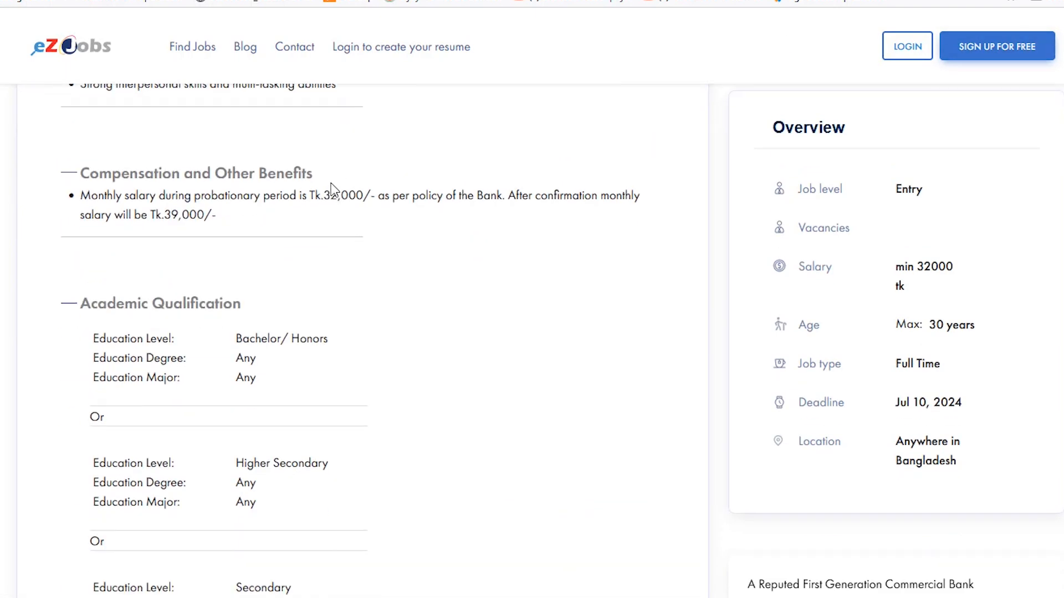
scroll(326, 214, down, 6)
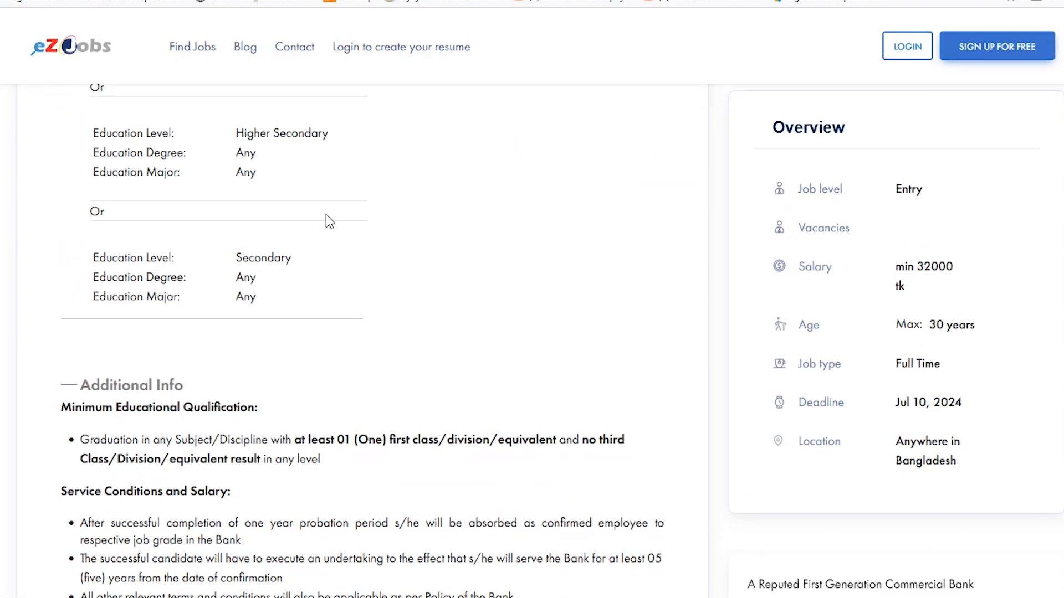
scroll(326, 214, down, 7)
scroll(420, 367, up, 10)
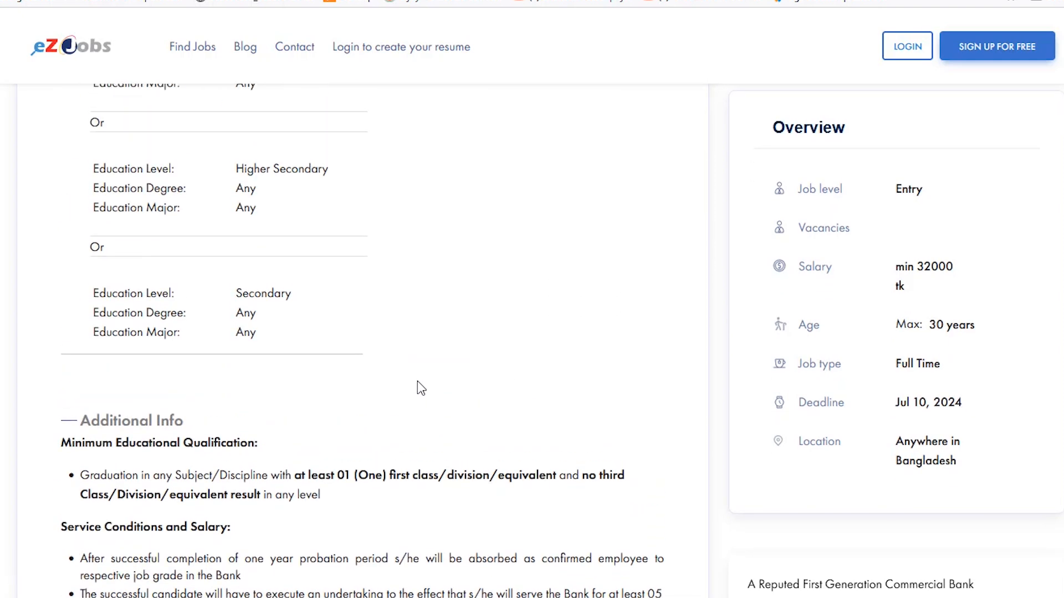
scroll(421, 388, up, 12)
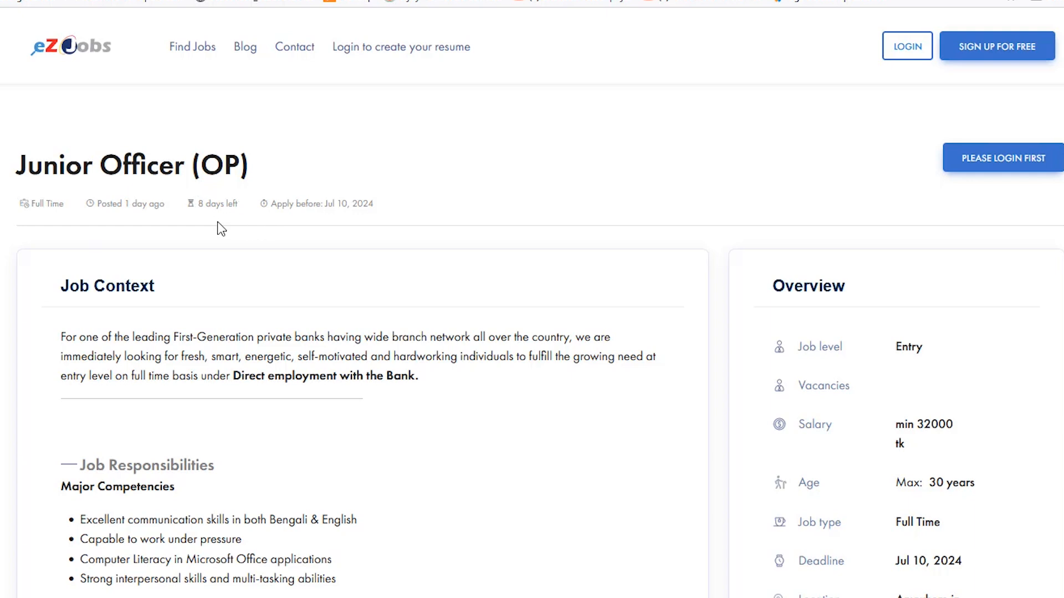
- Examine the posting's title, its minimum educational qualification under Additional Info and the salary in the Overview
drag(201, 155, 285, 172)
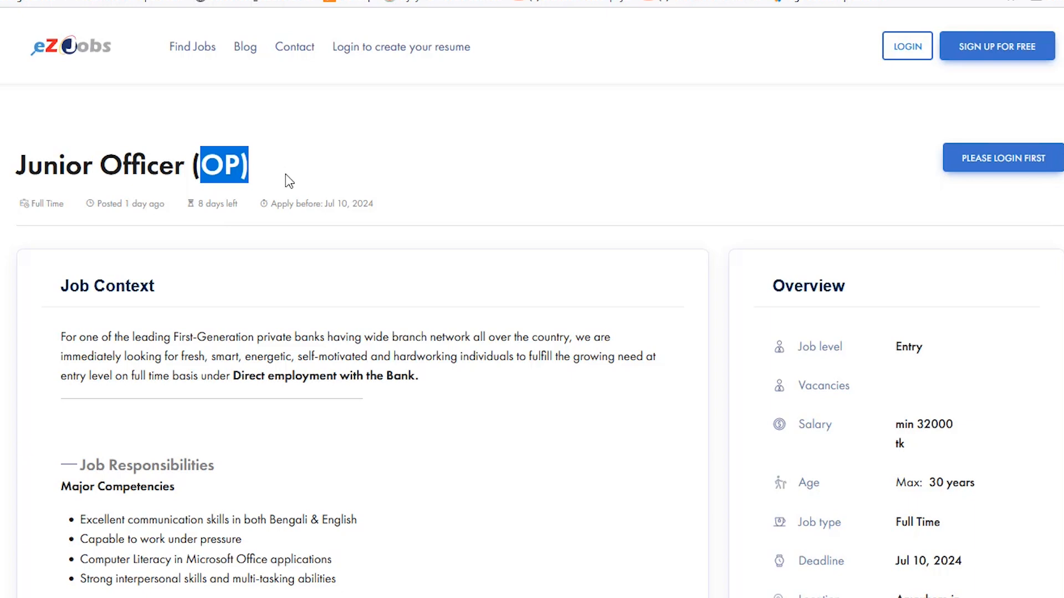
click(288, 165)
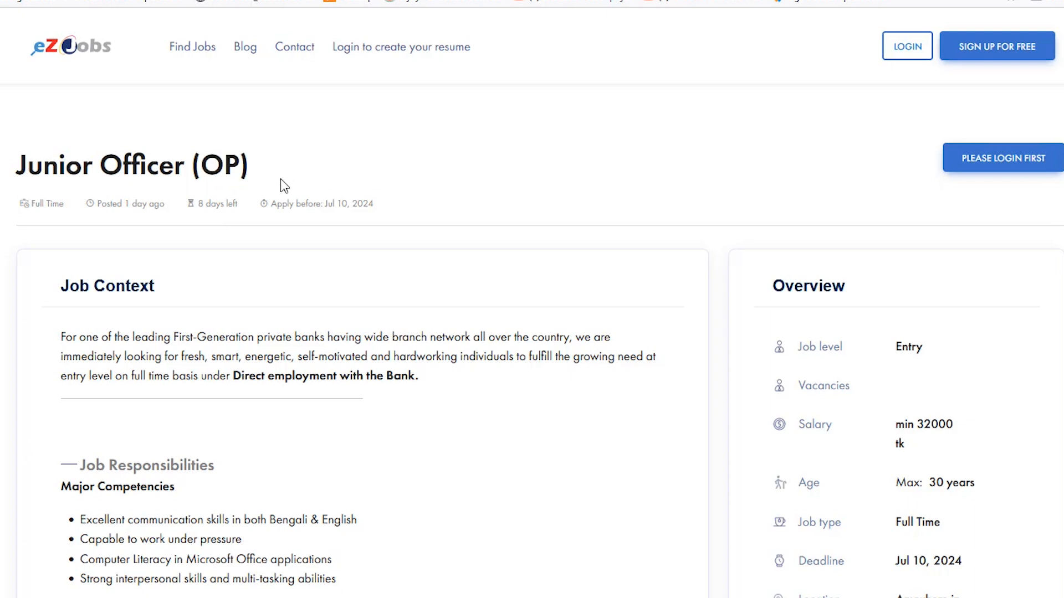
scroll(285, 299, down, 5)
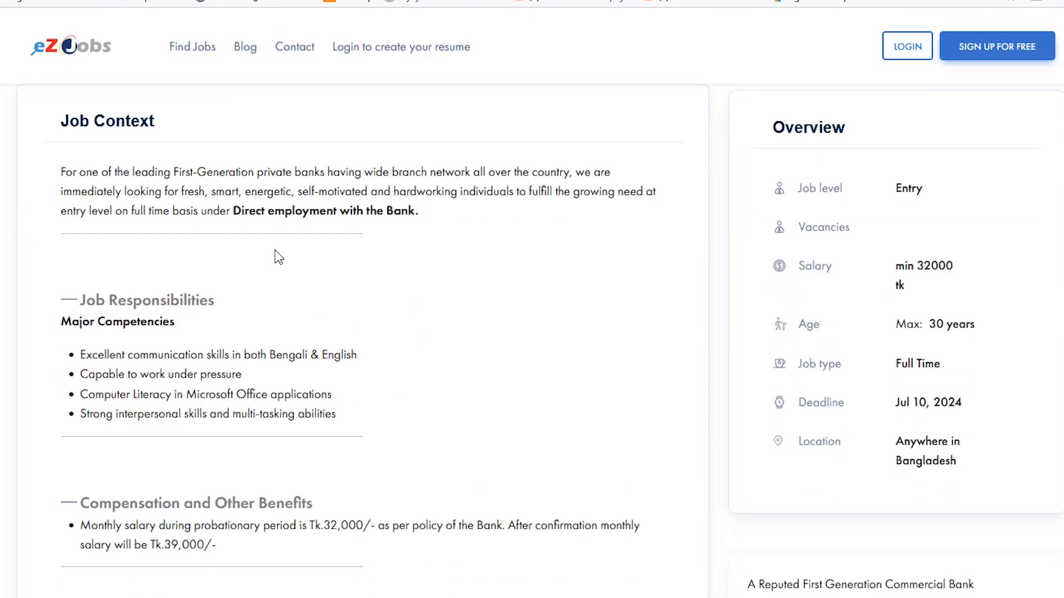
scroll(274, 293, down, 7)
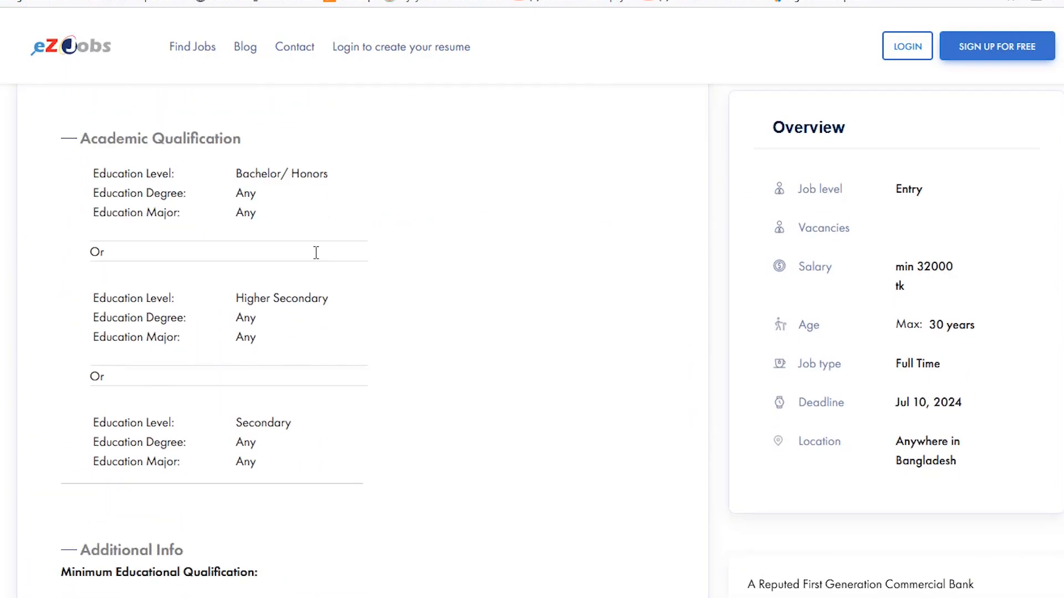
scroll(305, 238, down, 5)
scroll(299, 235, down, 2)
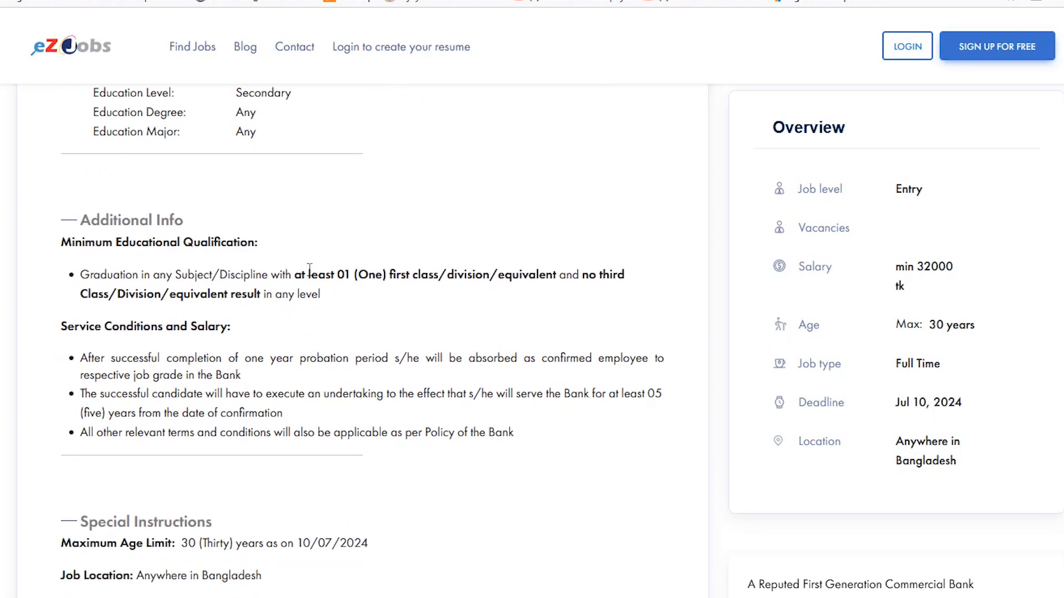
drag(82, 275, 357, 304)
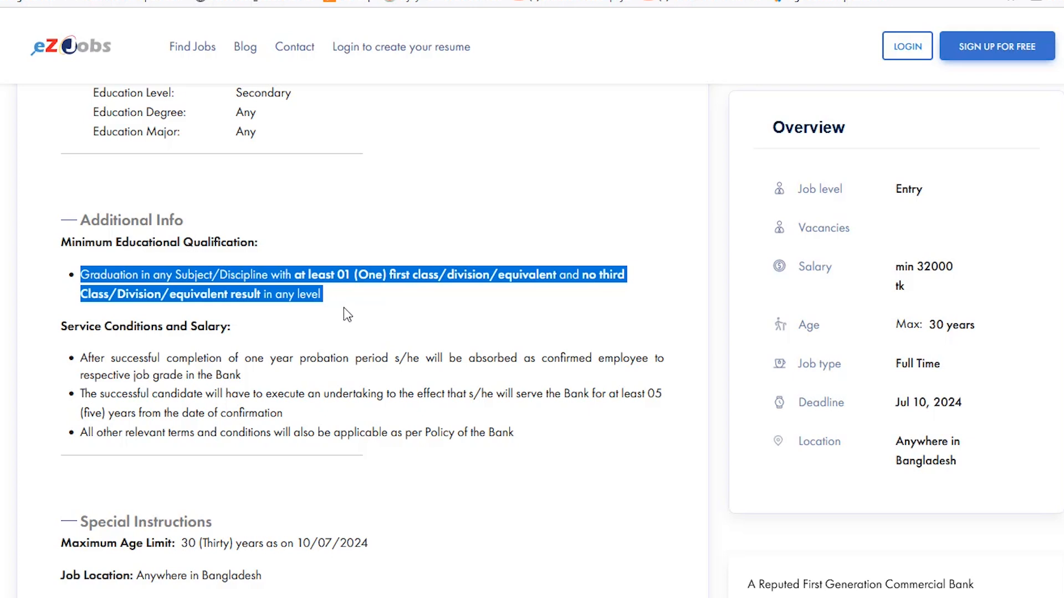
click(346, 313)
drag(84, 271, 422, 299)
drag(918, 266, 990, 283)
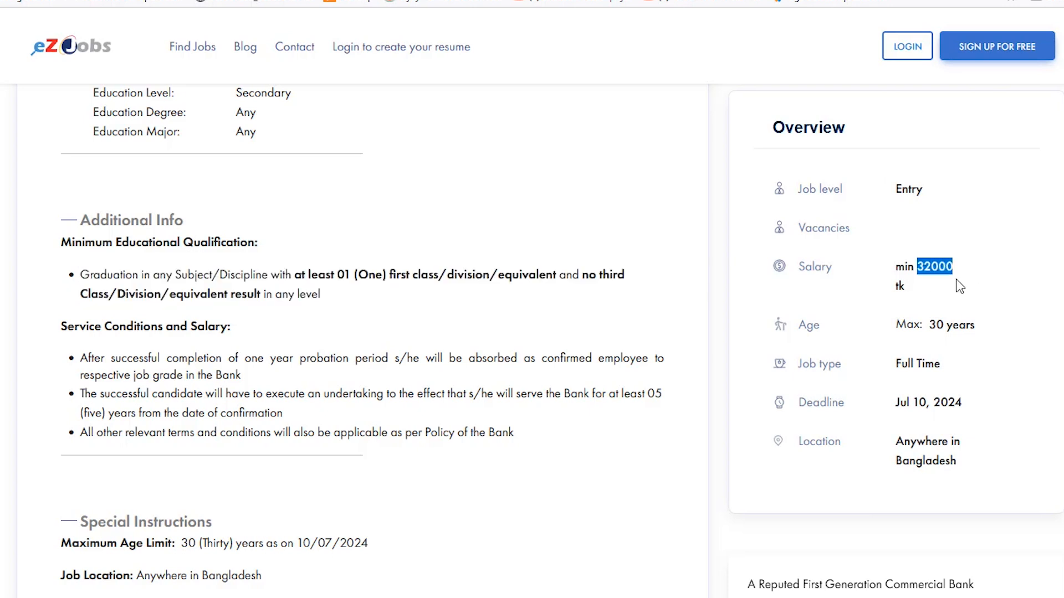
- Open the free sign-up form and fill in the full name, e-mail address, phone number, password and password confirmation
scroll(914, 349, up, 5)
scroll(656, 291, up, 8)
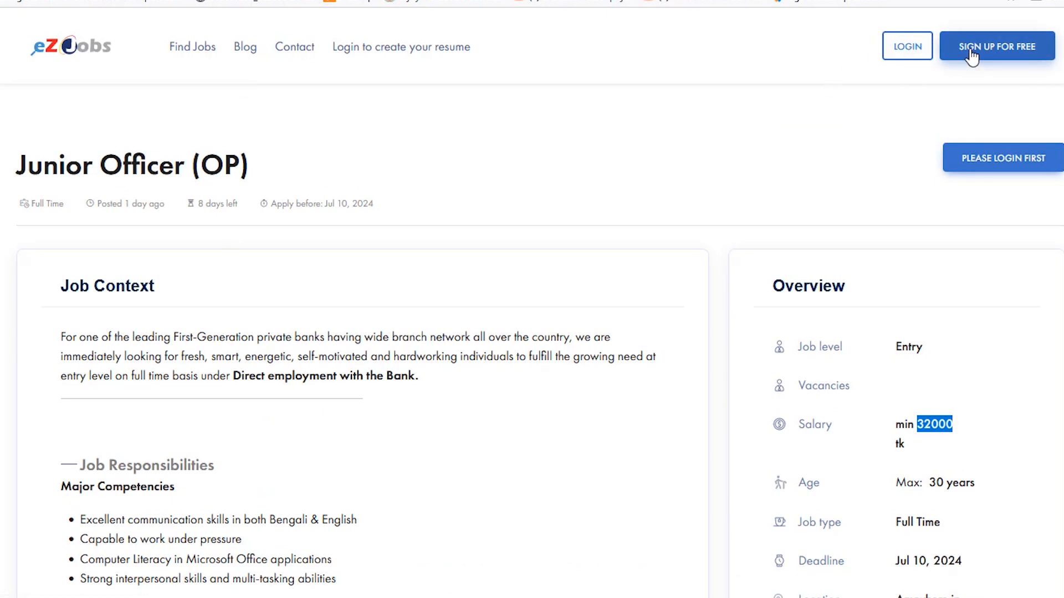
click(1002, 49)
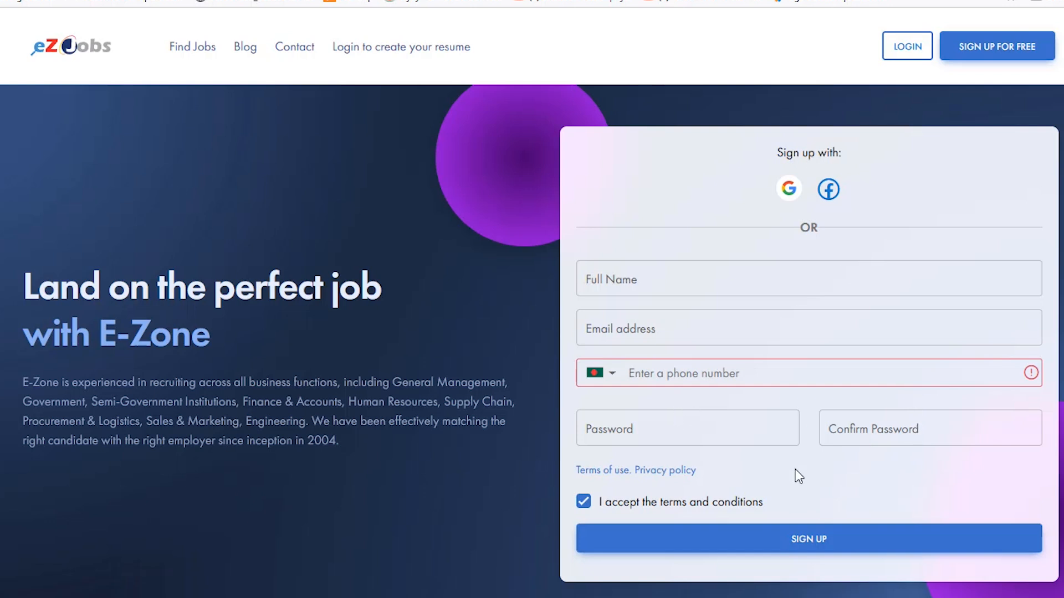
click(695, 277)
click(671, 303)
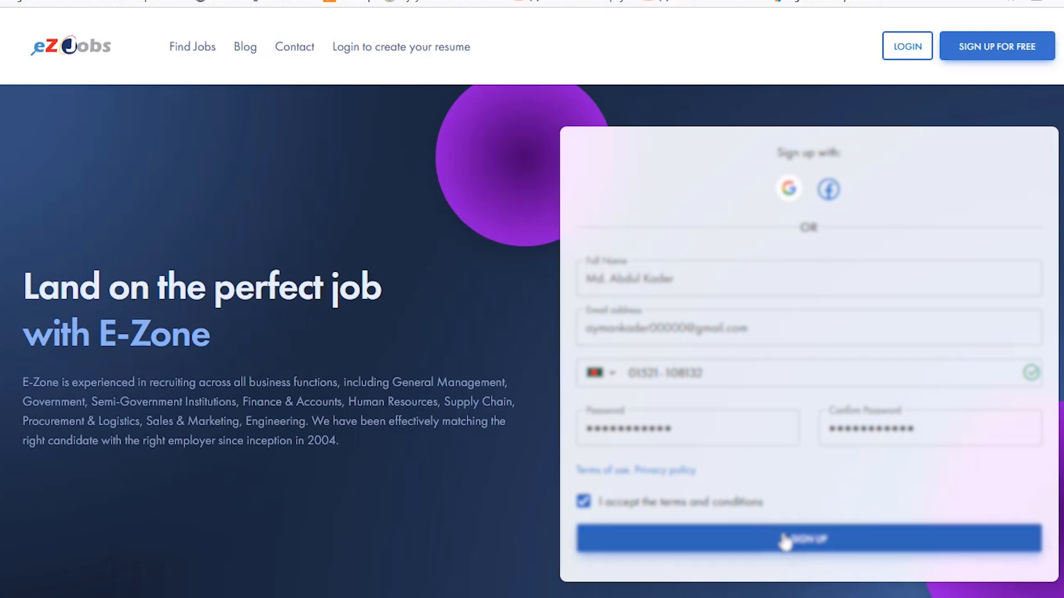
- Keep the terms and conditions accepted, submit the registration and save the new login in the browser
click(584, 502)
click(585, 503)
drag(766, 502, 603, 511)
click(667, 505)
click(585, 504)
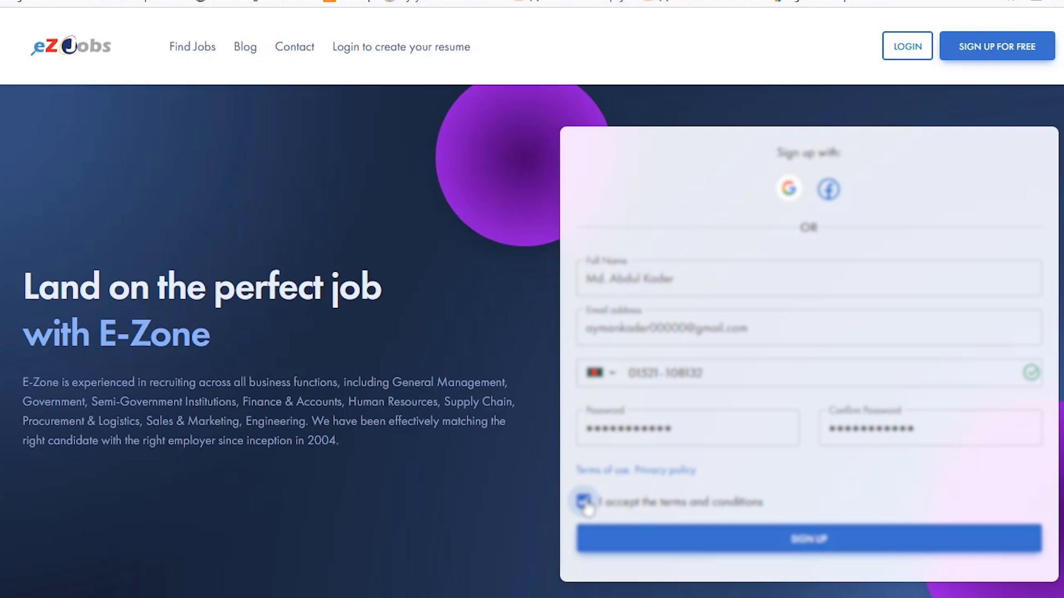
click(646, 546)
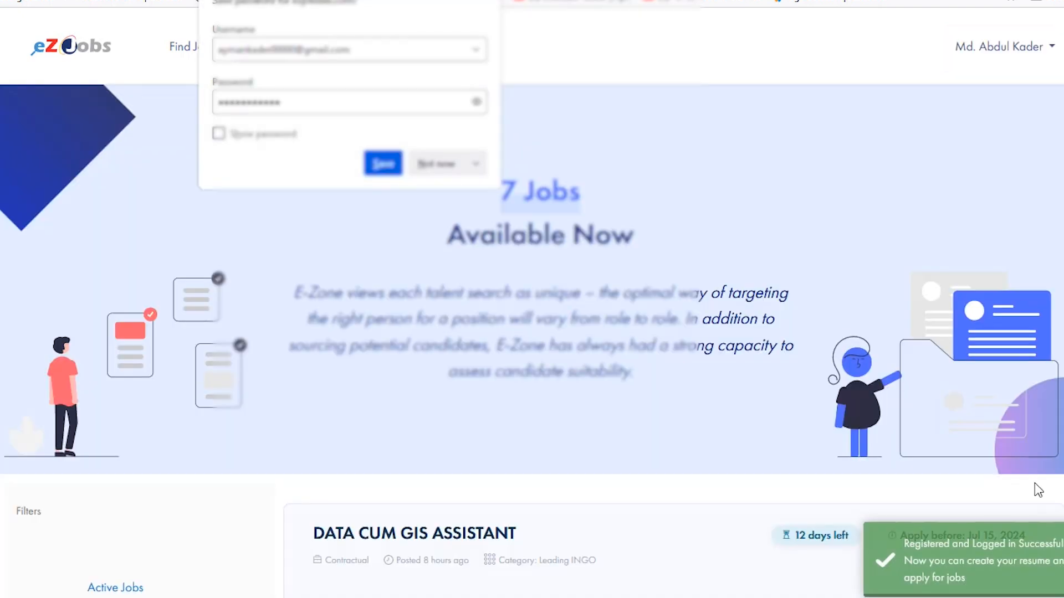
click(382, 164)
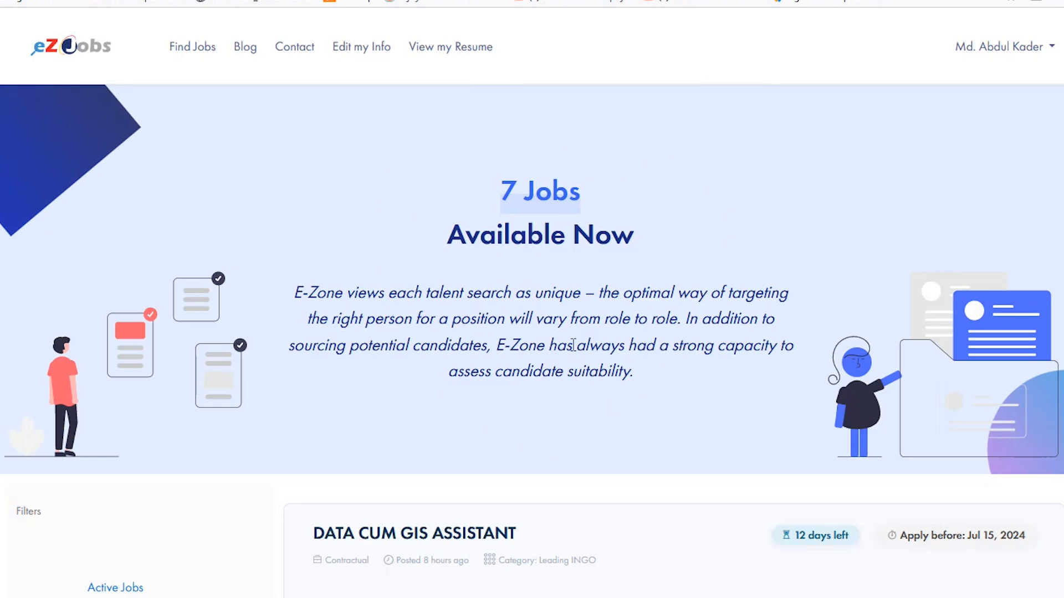
- Look over the available job listings and view the new account's resume page
scroll(832, 249, down, 5)
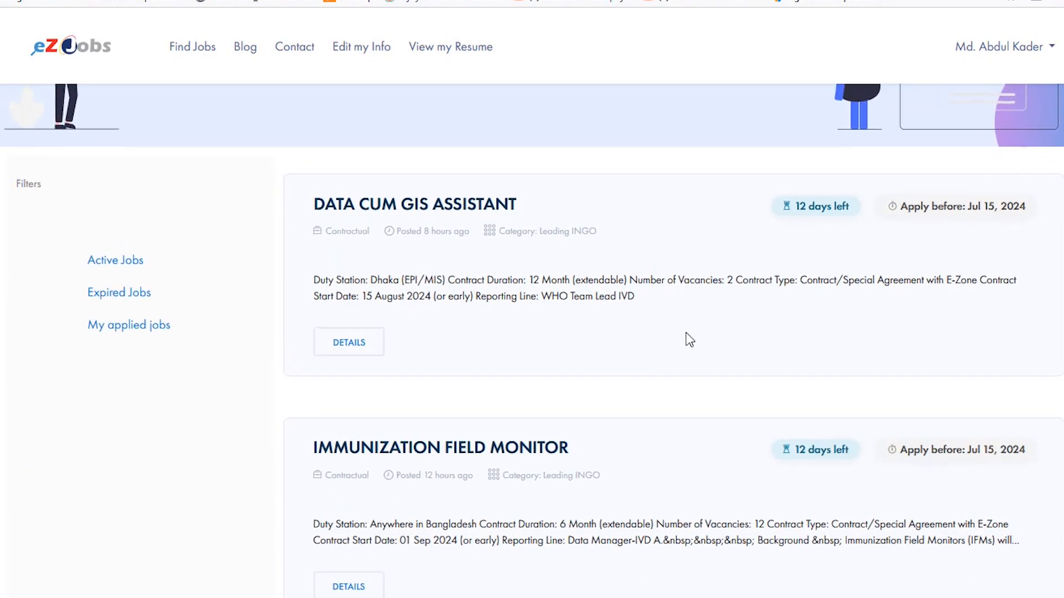
scroll(683, 367, up, 5)
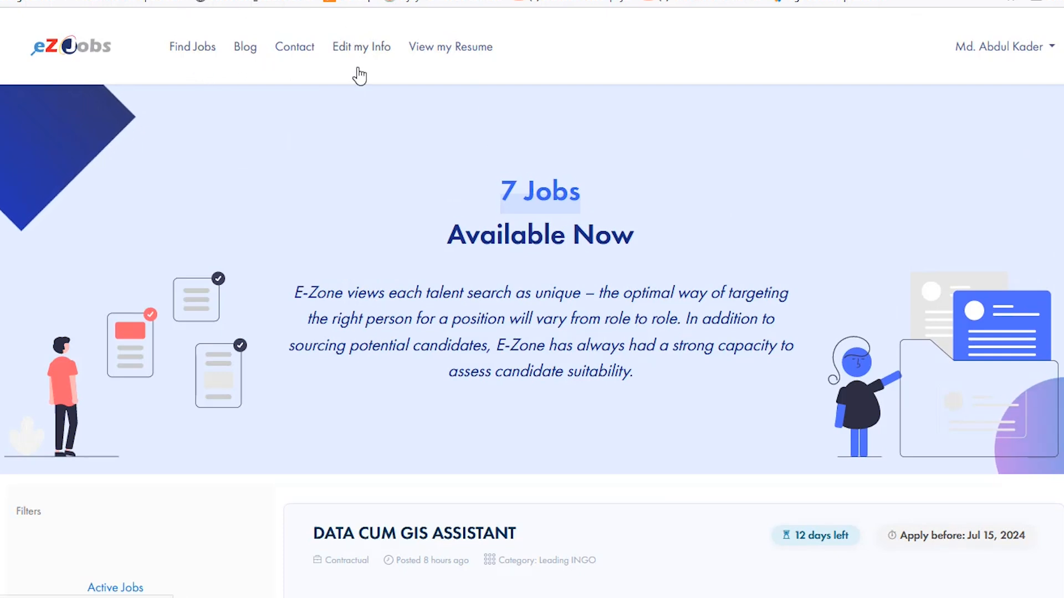
click(447, 51)
scroll(713, 85, down, 1)
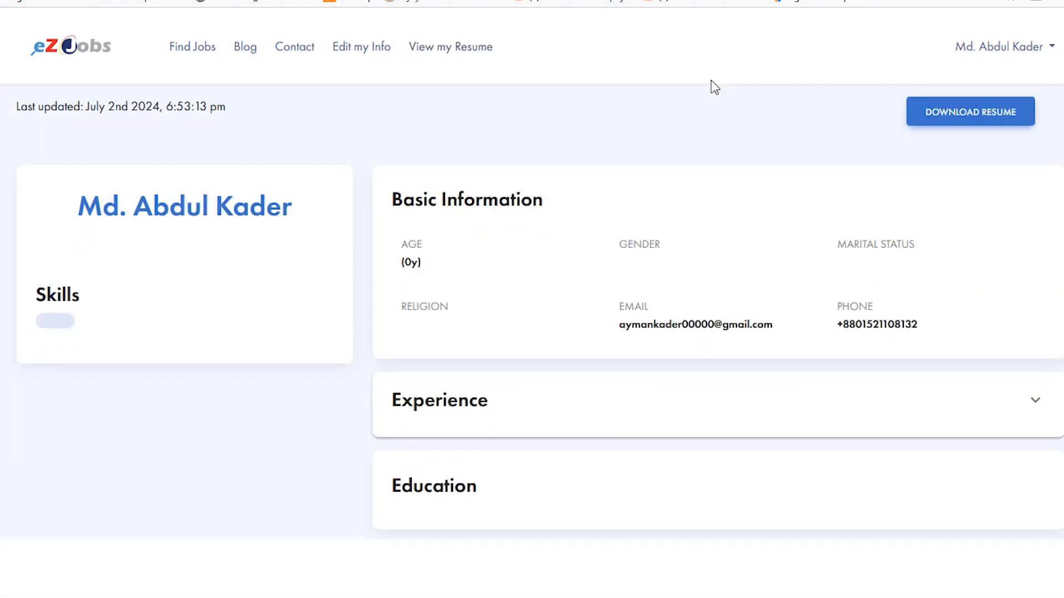
scroll(570, 237, up, 1)
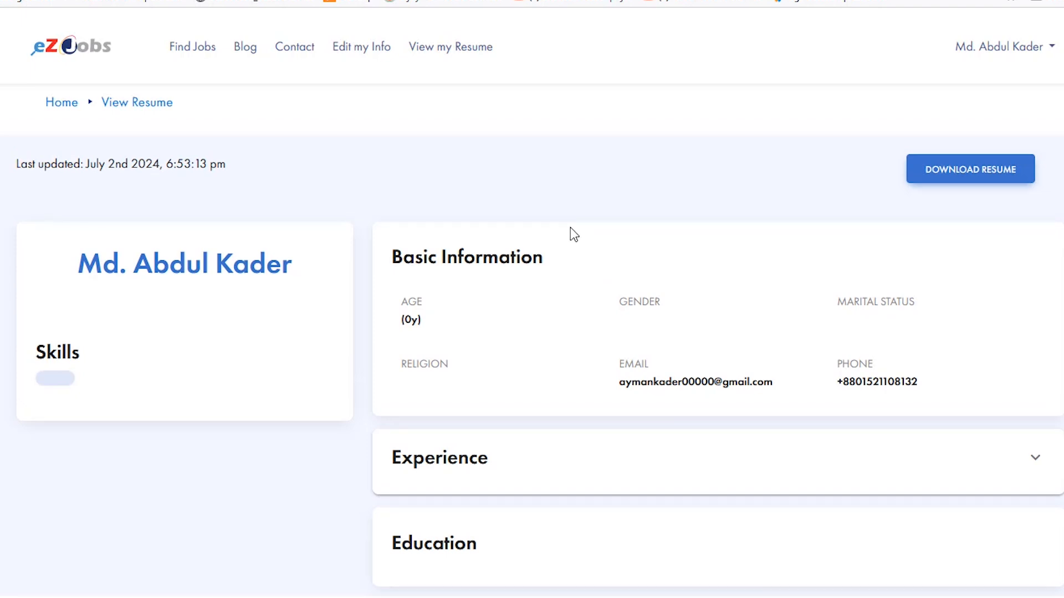
- Return to the job listings and open the account's personal information form for editing
click(16, 1)
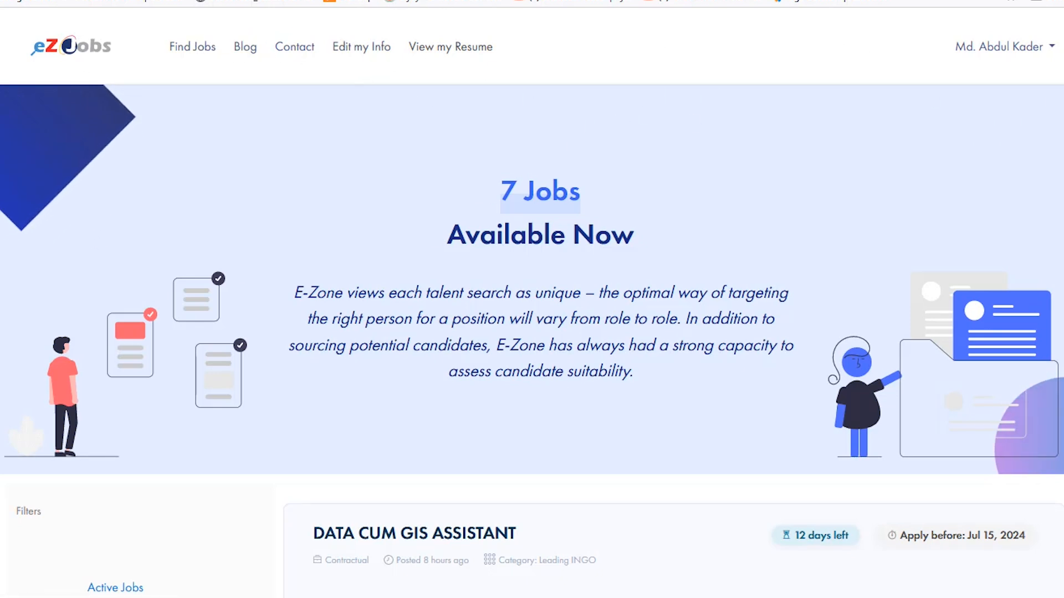
click(352, 51)
scroll(611, 419, down, 3)
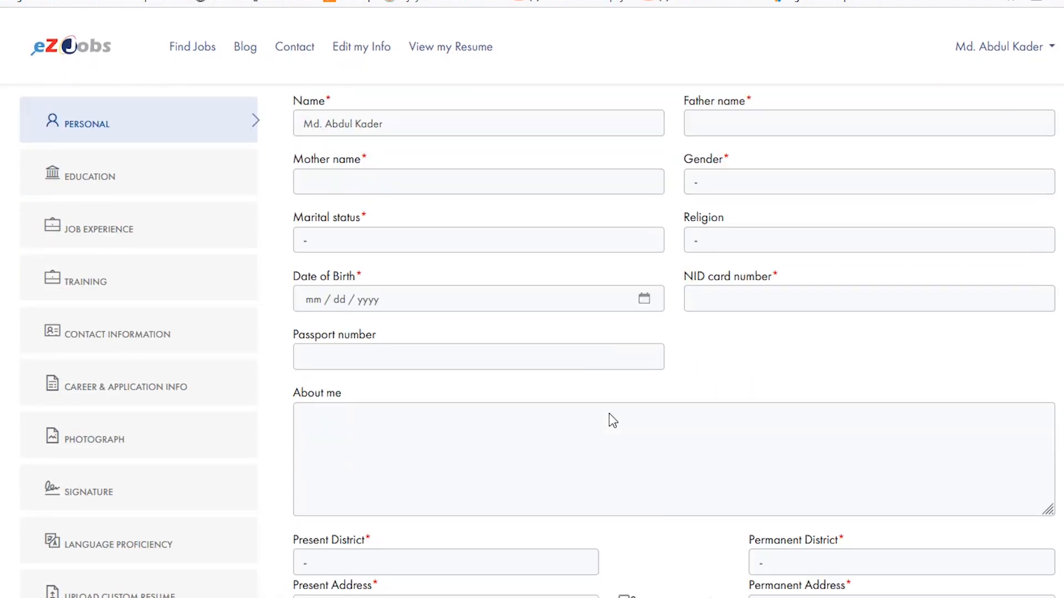
- Reopen the account's information form and look over the resume sections and mandatory personal fields
scroll(610, 414, up, 3)
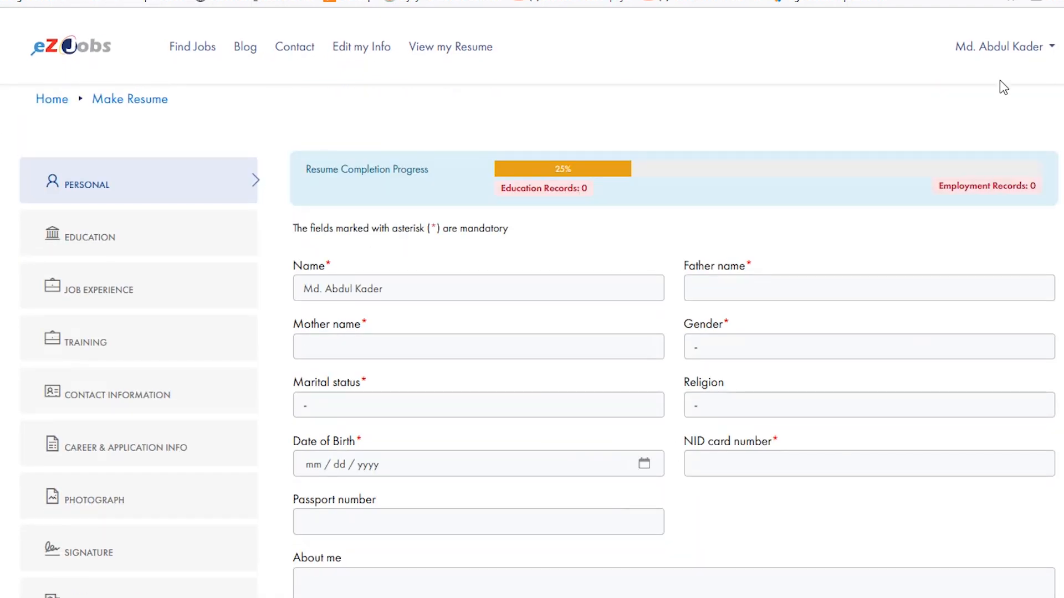
click(1055, 53)
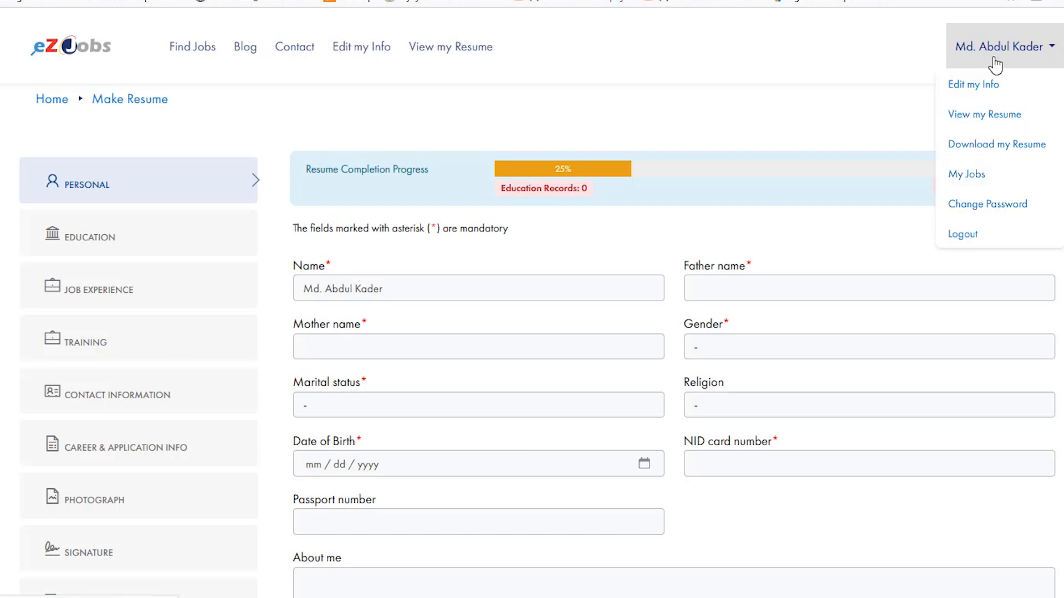
click(974, 85)
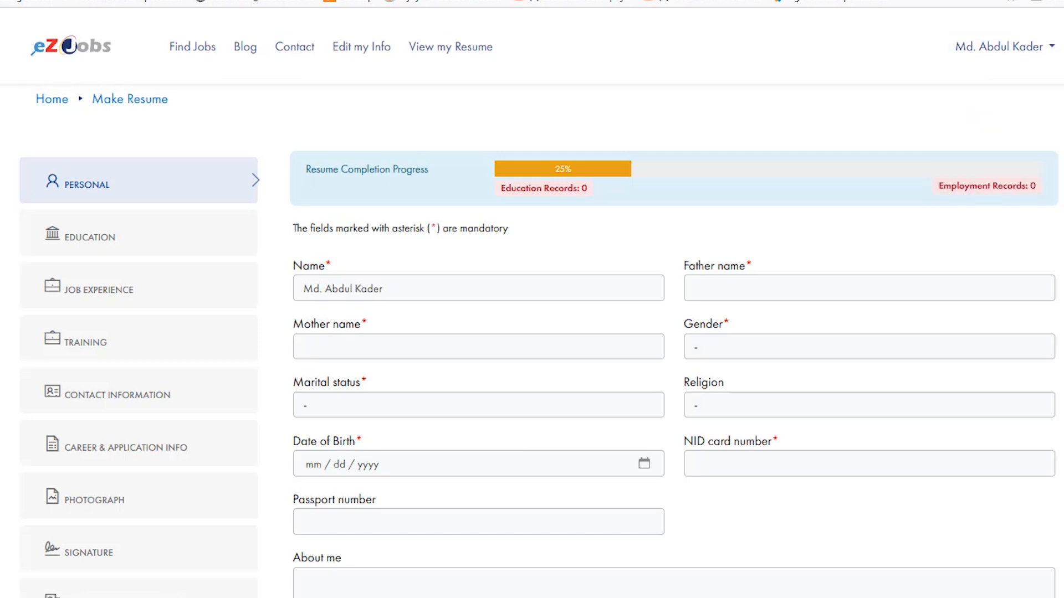
scroll(131, 133, down, 2)
scroll(103, 410, down, 4)
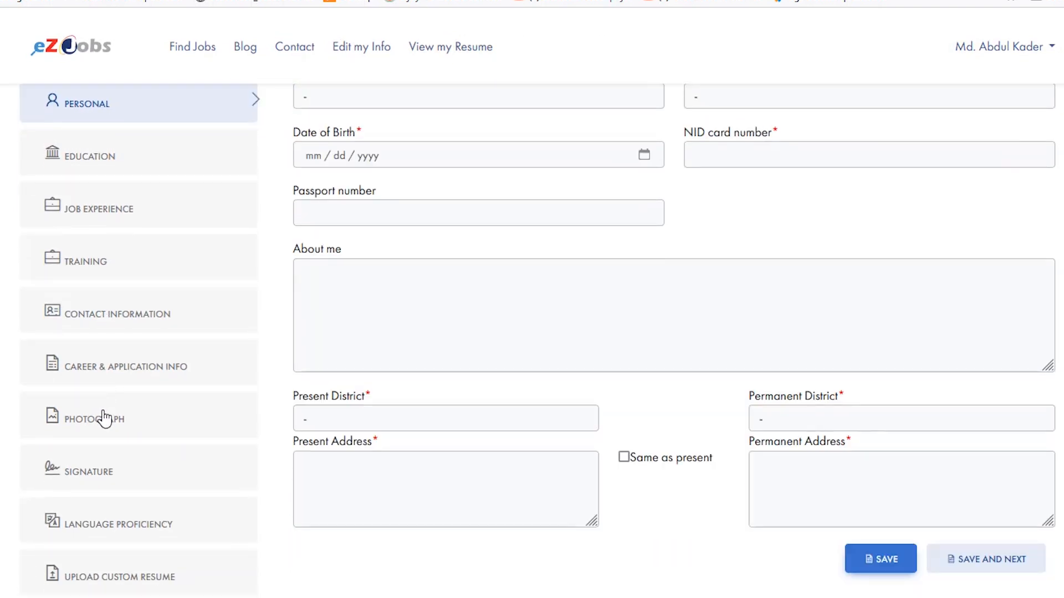
scroll(122, 487, up, 5)
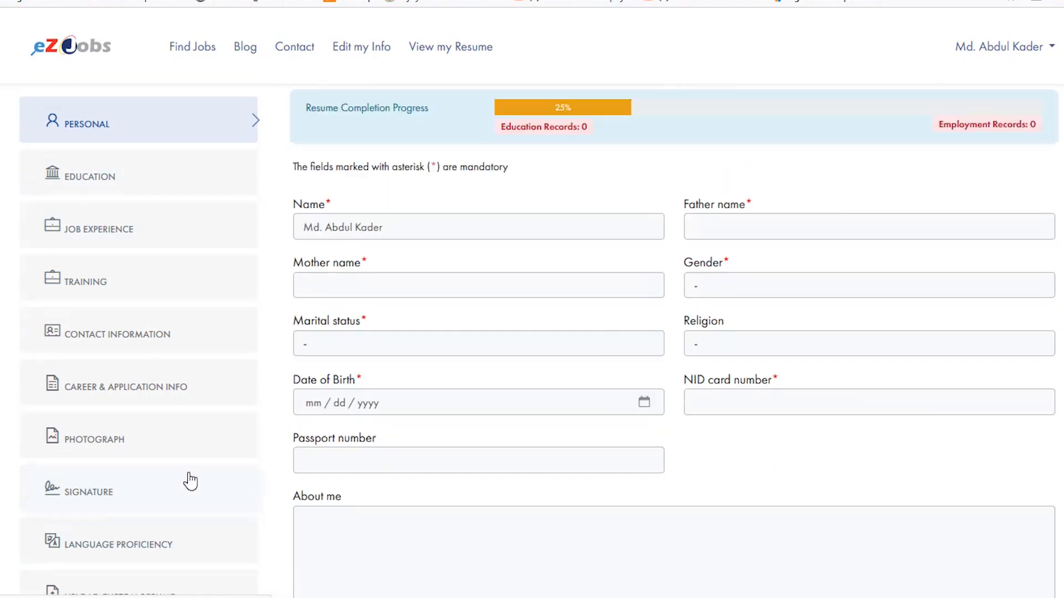
scroll(285, 468, up, 1)
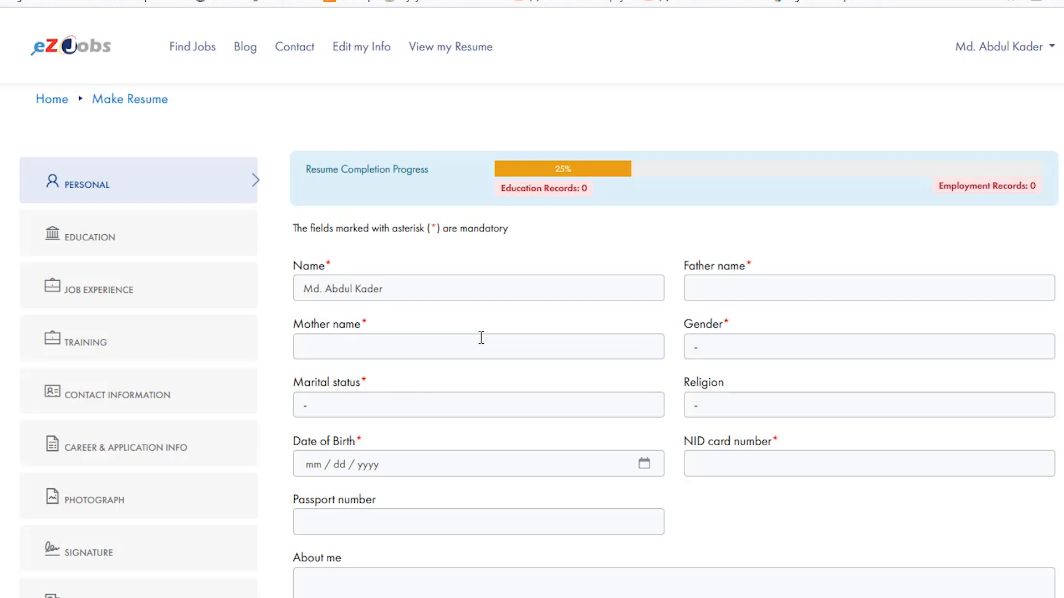
scroll(1061, 195, down, 2)
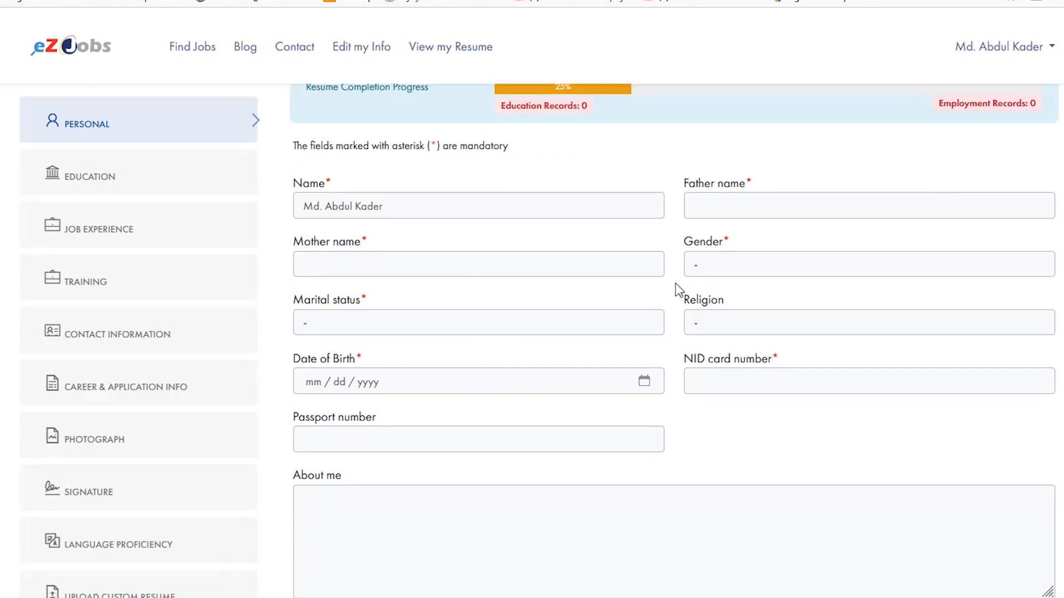
scroll(729, 263, up, 2)
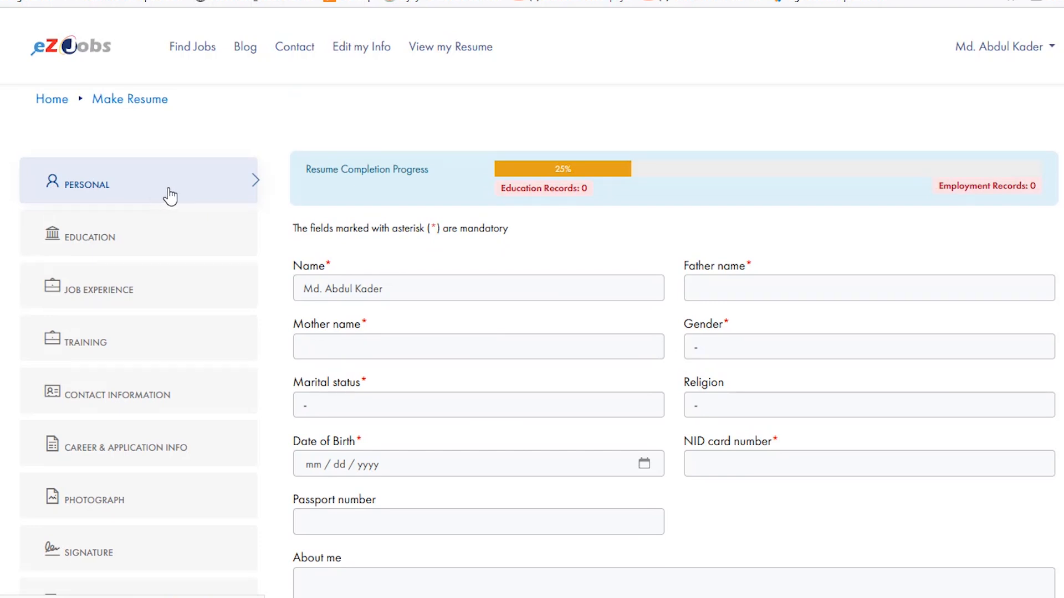
- Enter the mother's and father's names and set marital status to Unmarried, gender to Male and religion to Islam
click(458, 343)
click(443, 405)
click(359, 483)
click(770, 287)
click(754, 347)
click(715, 396)
click(713, 405)
click(715, 452)
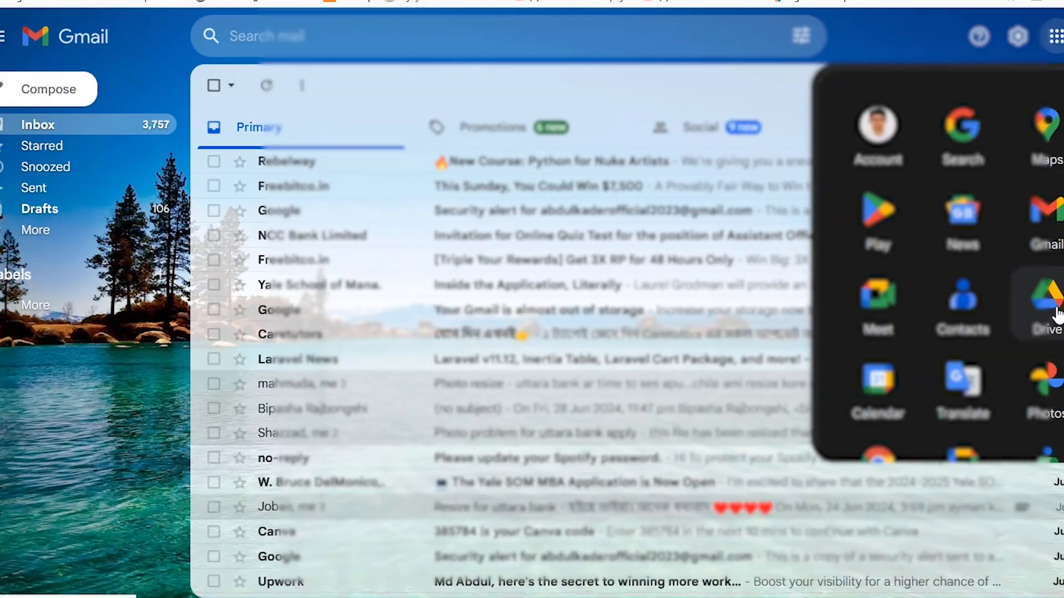
- Consult the Present address.docx file in Google Drive and enter the NID card number in the personal form
click(1049, 302)
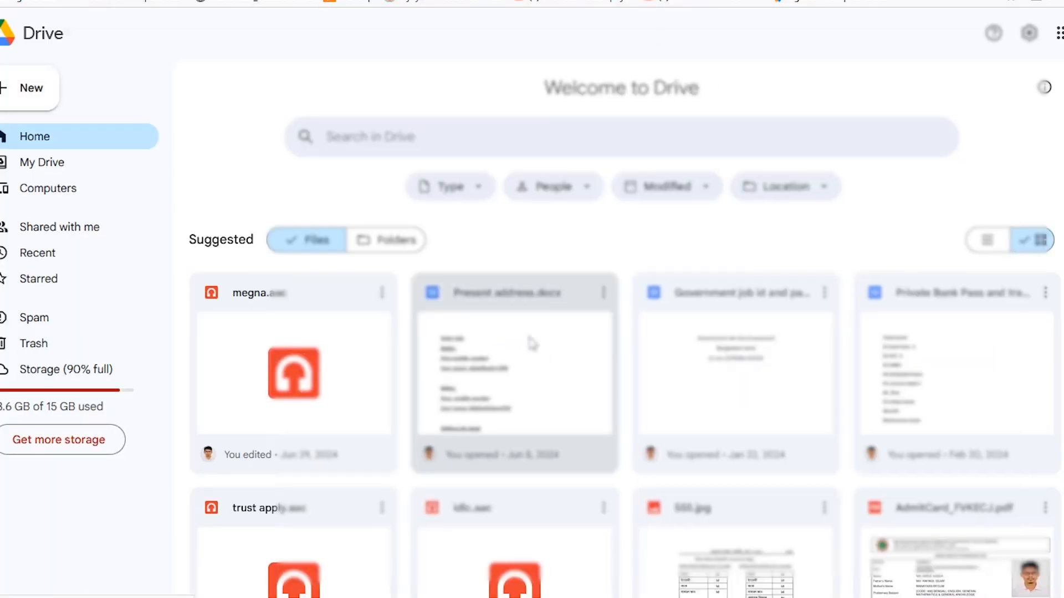
double_click(552, 374)
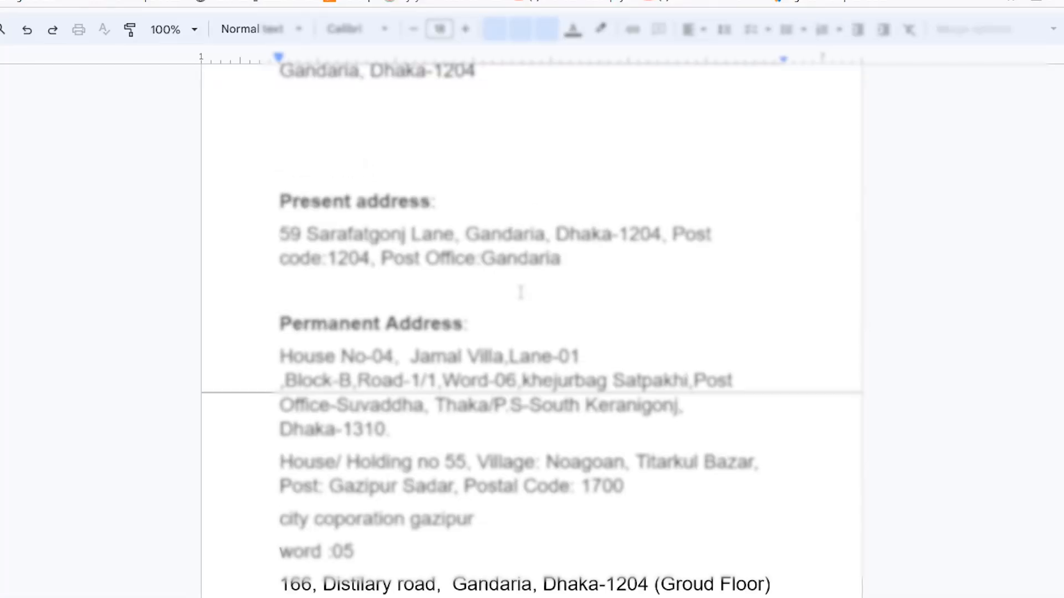
scroll(554, 332, down, 10)
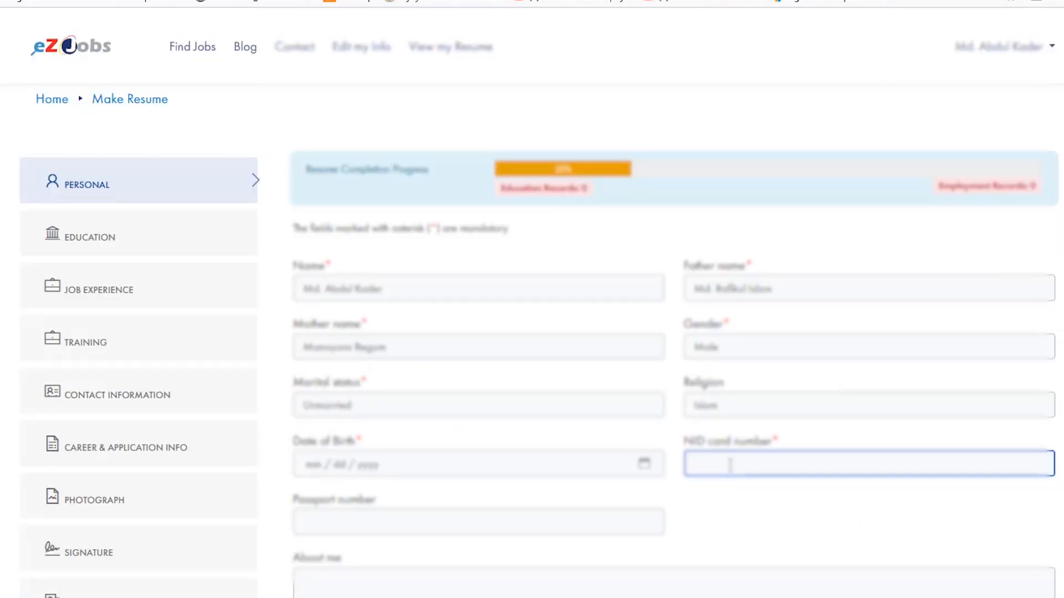
- Pick the applicant's date of birth from the calendar
scroll(529, 450, down, 2)
click(327, 385)
click(643, 381)
click(403, 148)
click(430, 183)
click(378, 302)
click(378, 302)
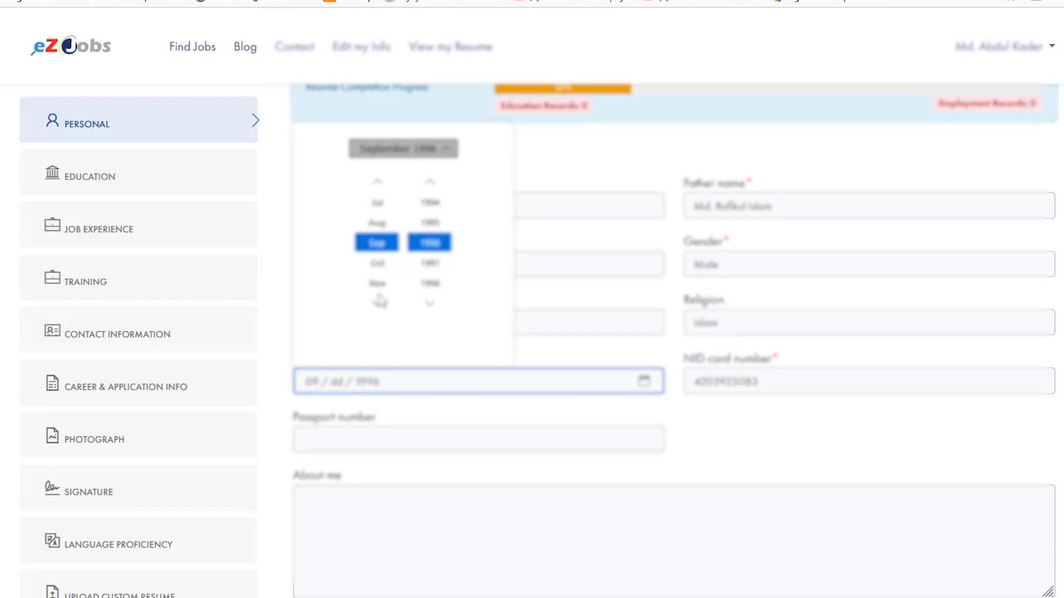
click(377, 302)
click(403, 148)
click(427, 261)
- Write in About me: "I am highly enthusiastic person and eagerly waiting for taking profession as Banker or Financial officer."
scroll(776, 310, down, 3)
click(789, 344)
scroll(798, 327, up, 3)
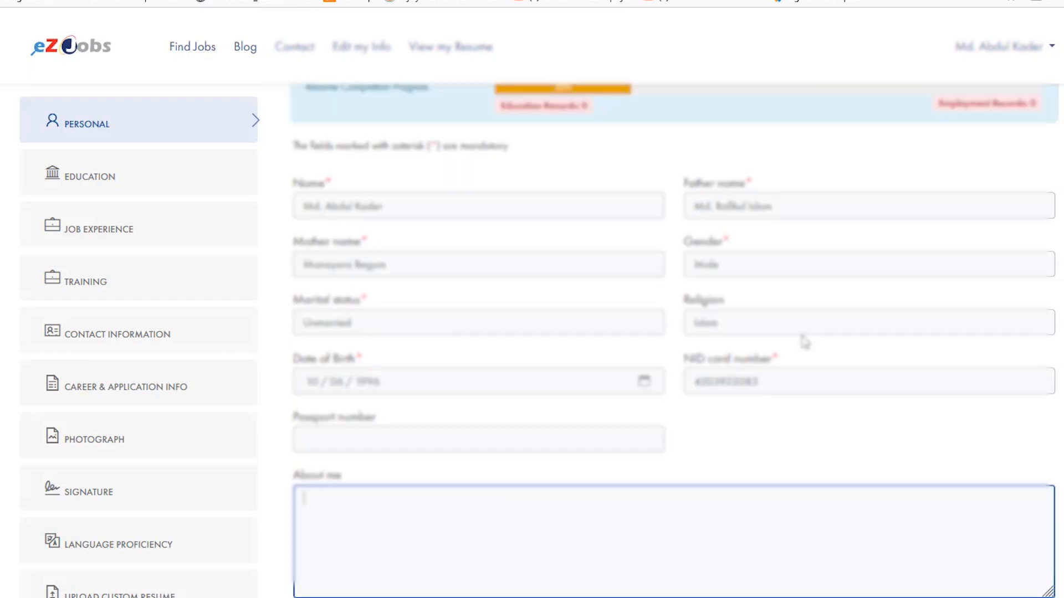
scroll(518, 280, up, 2)
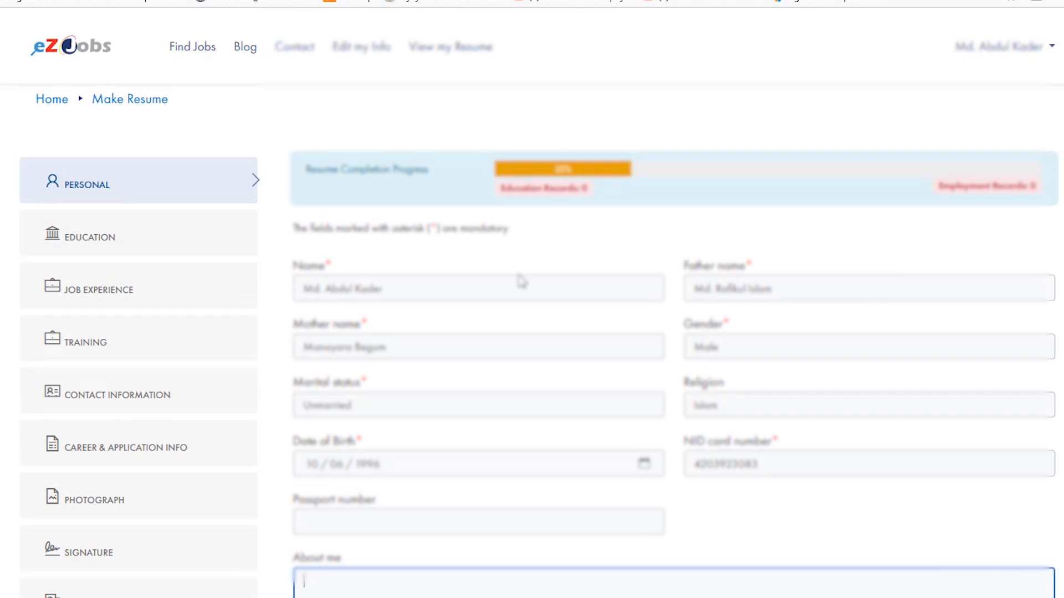
scroll(470, 410, down, 5)
text(I am highly enthusiastic person for)
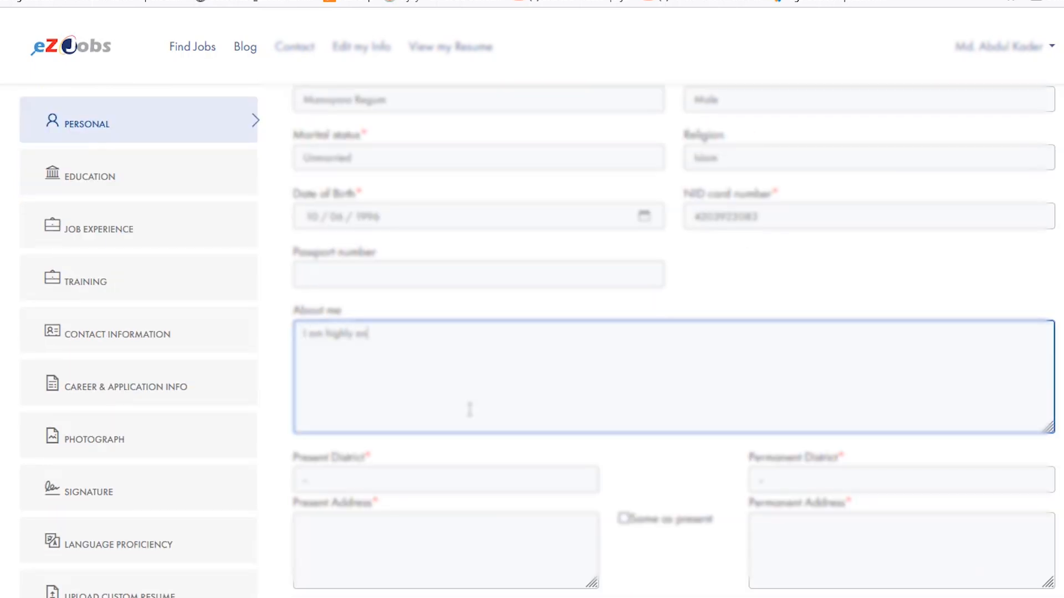
key(BackSpace)
key(BackSpace)
key(BackSpace)
text(and eager)
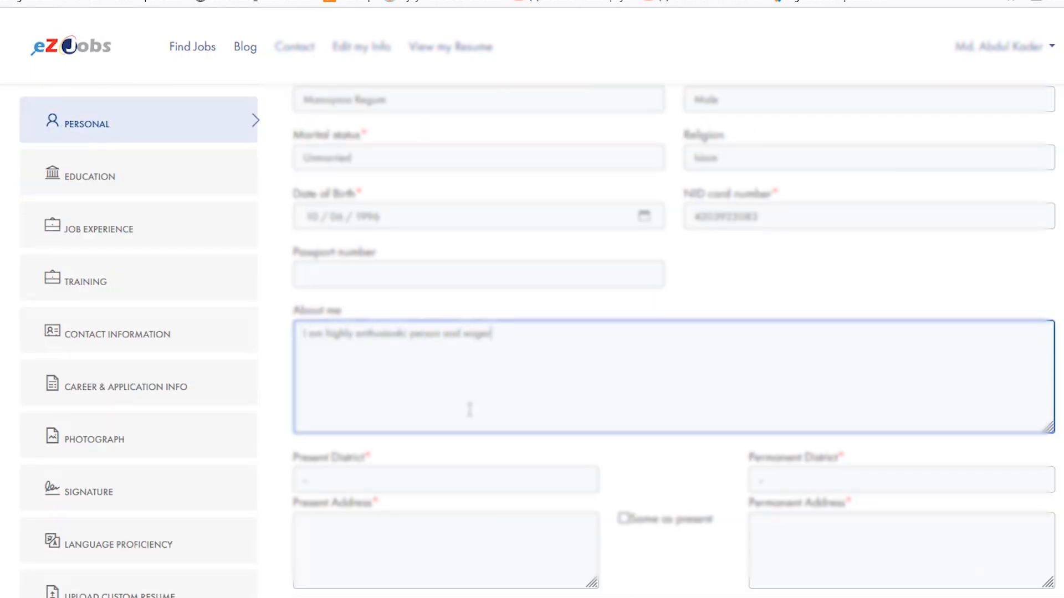
text(ly waiting for taking profession as Banker or Financial)
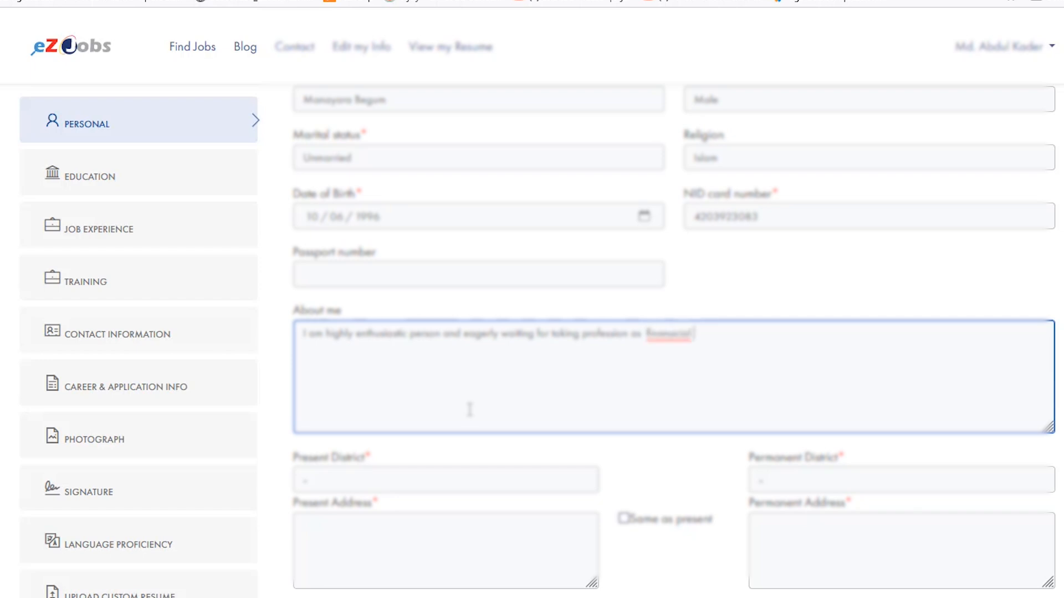
text( officer.)
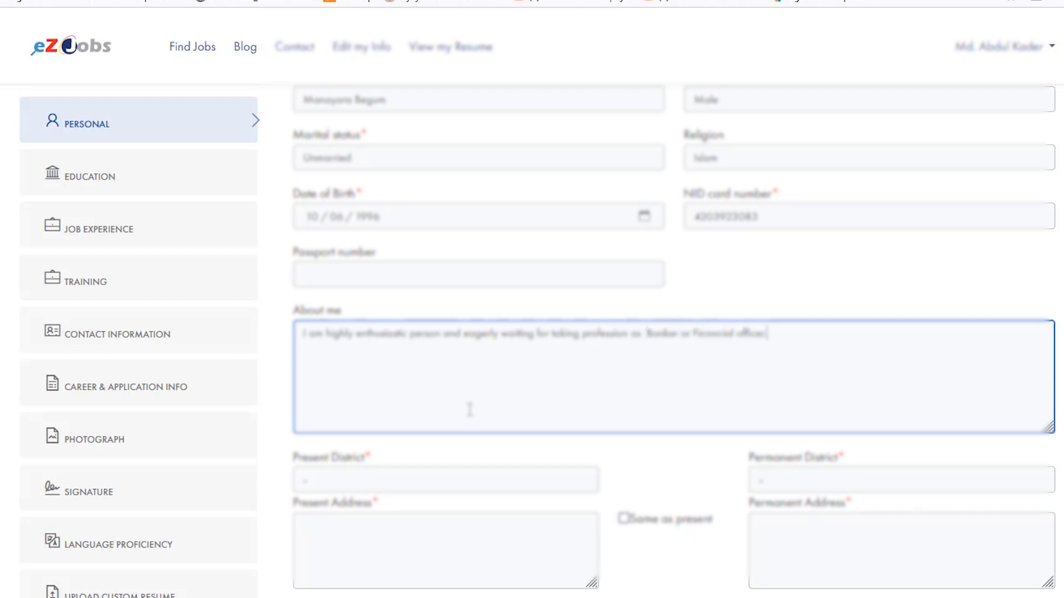
- Set both the present district and the permanent district to Dhaka
scroll(470, 410, down, 1)
click(339, 421)
key(d)
click(831, 418)
key(d)
- Enter the applicant's present address and a separate permanent address
click(587, 480)
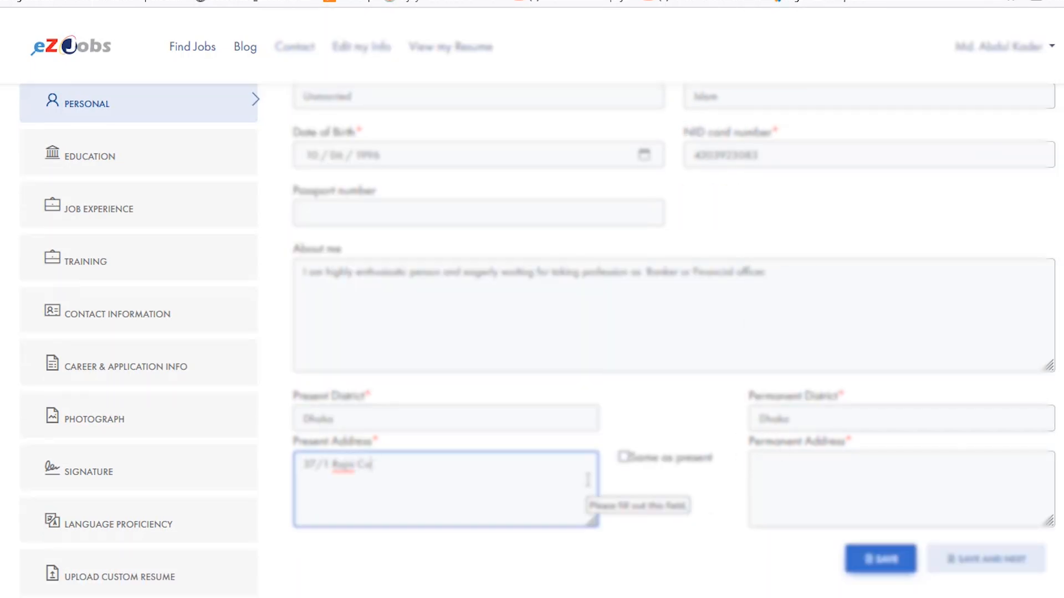
click(831, 474)
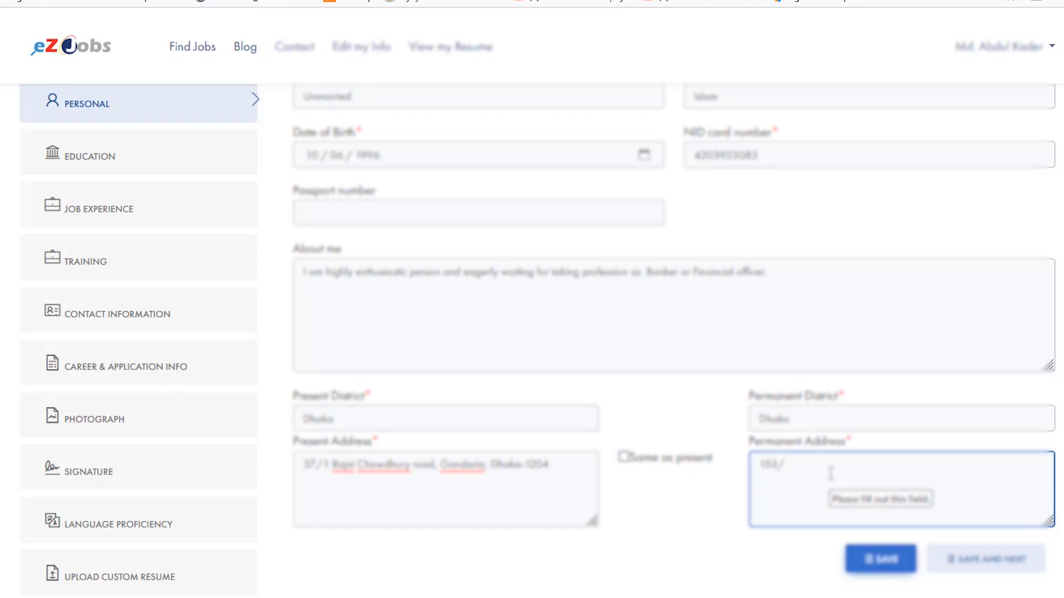
- Review the completed personal details from the name fields down, paying particular attention to the About me statement
scroll(573, 405, up, 3)
scroll(573, 406, up, 1)
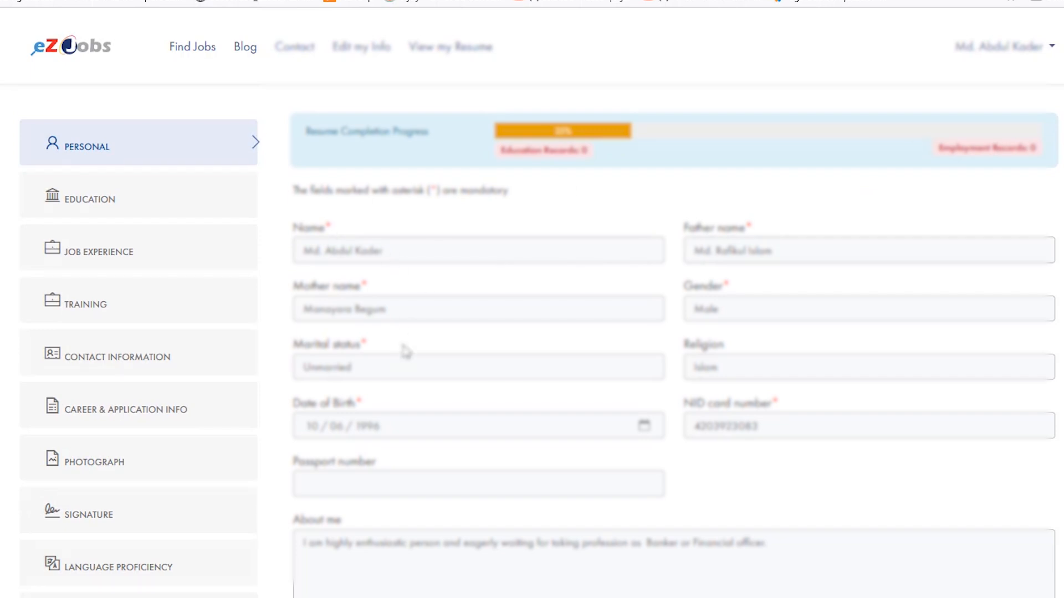
scroll(395, 298, down, 1)
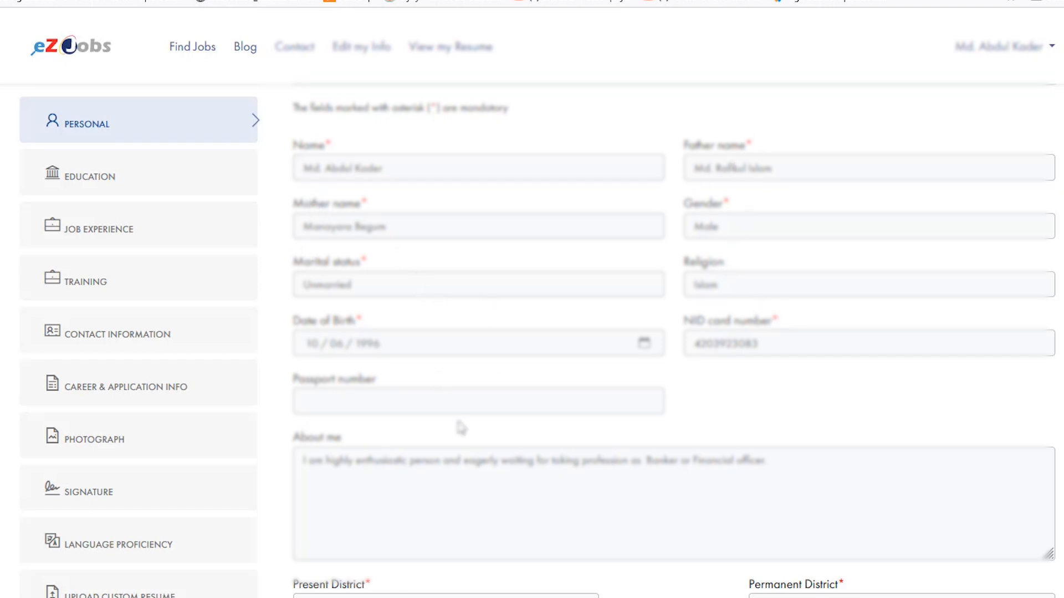
click(355, 497)
scroll(368, 503, down, 1)
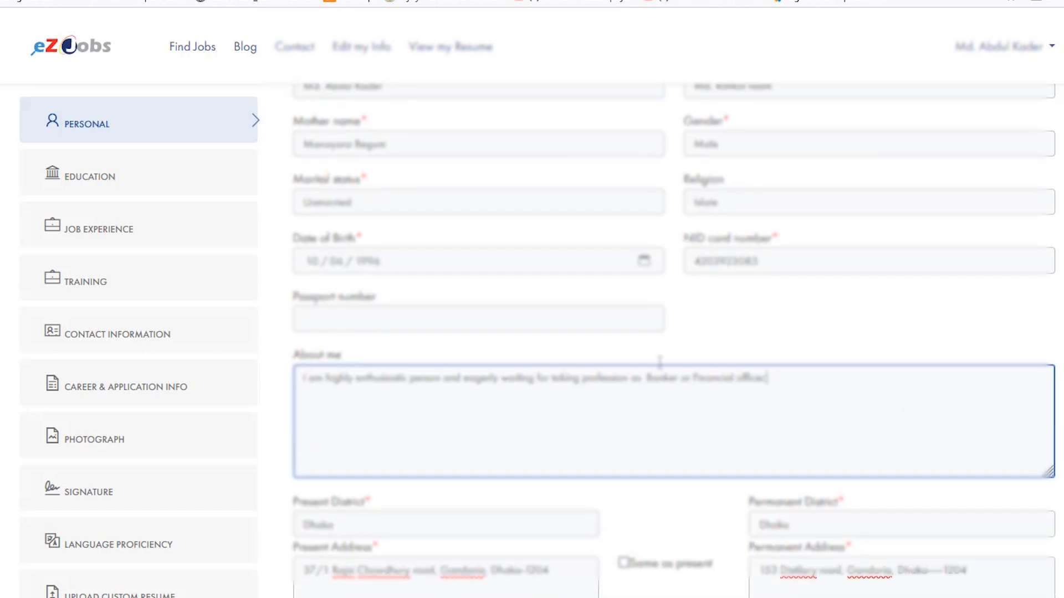
drag(770, 379, 262, 363)
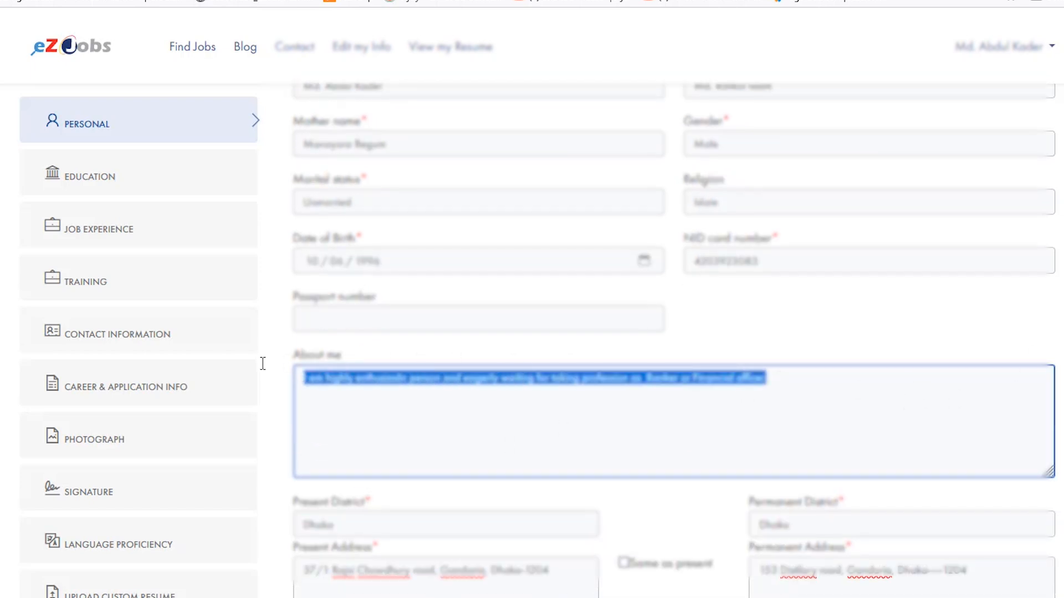
click(438, 356)
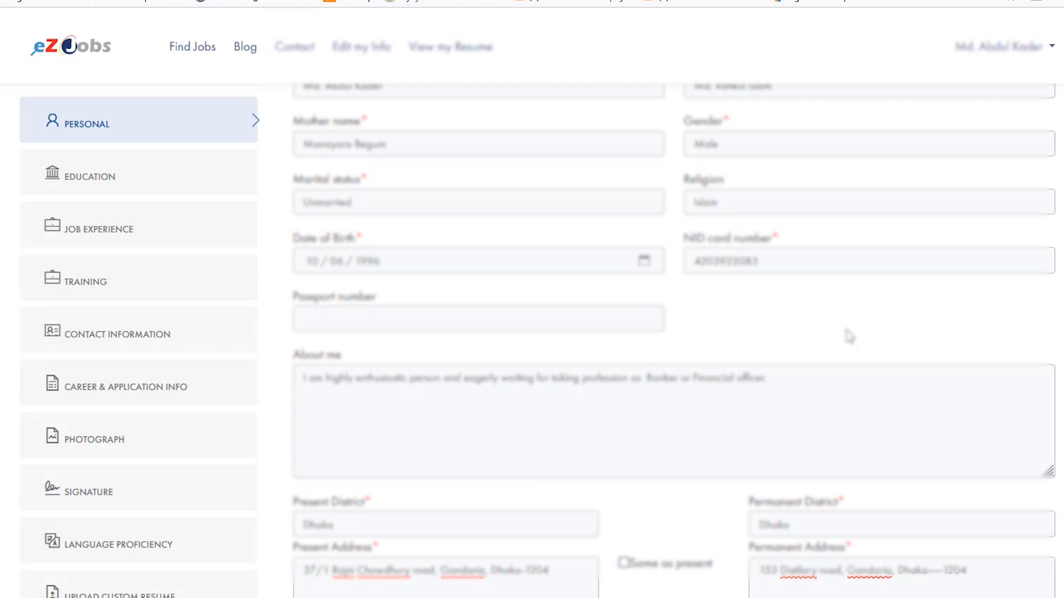
drag(798, 377, 235, 373)
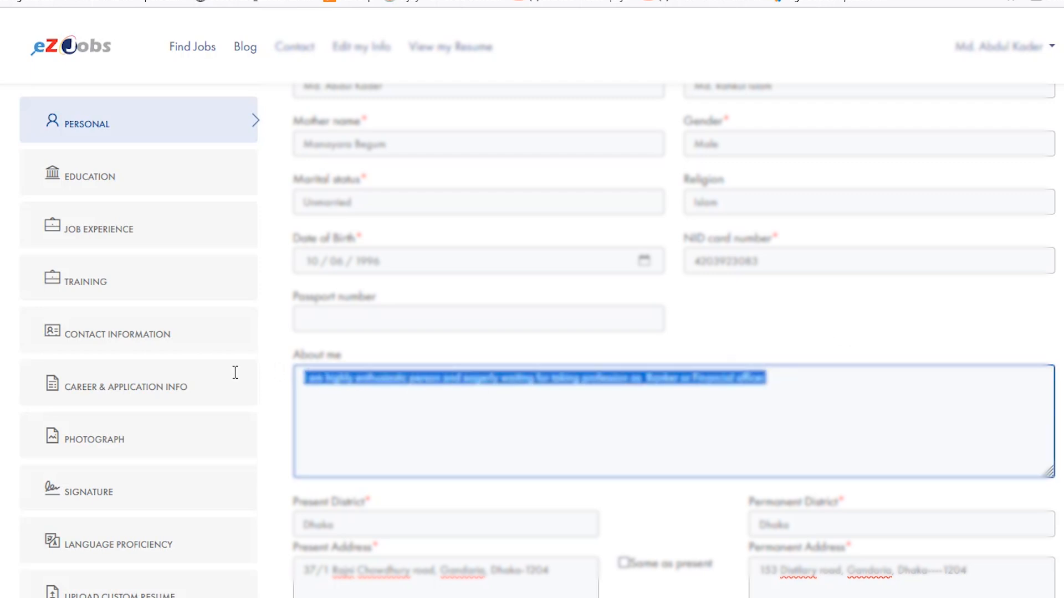
click(828, 432)
click(765, 319)
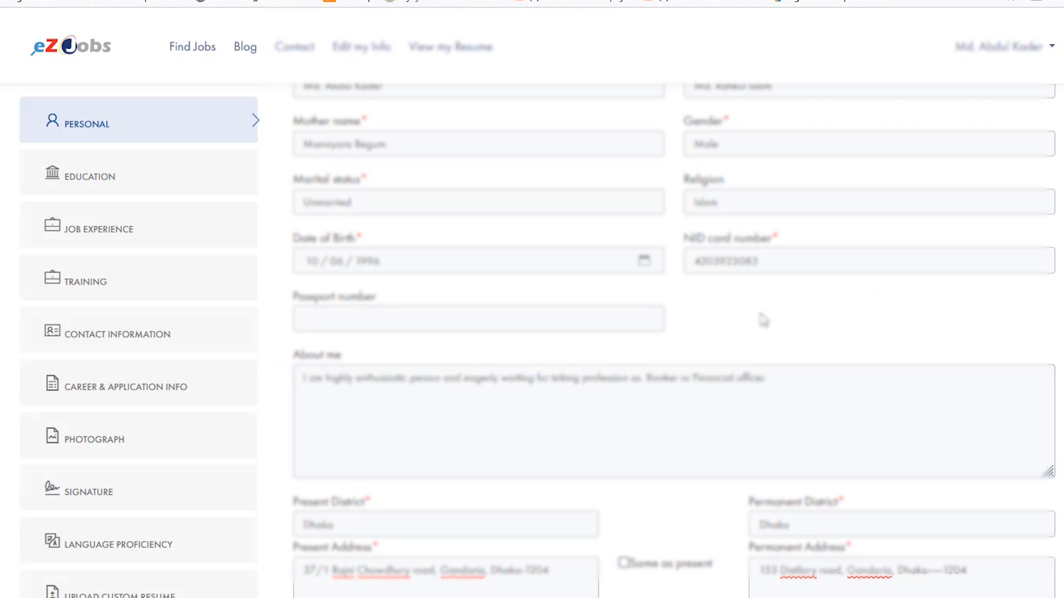
- Save the personal information and open the Education section of the resume
scroll(791, 313, down, 2)
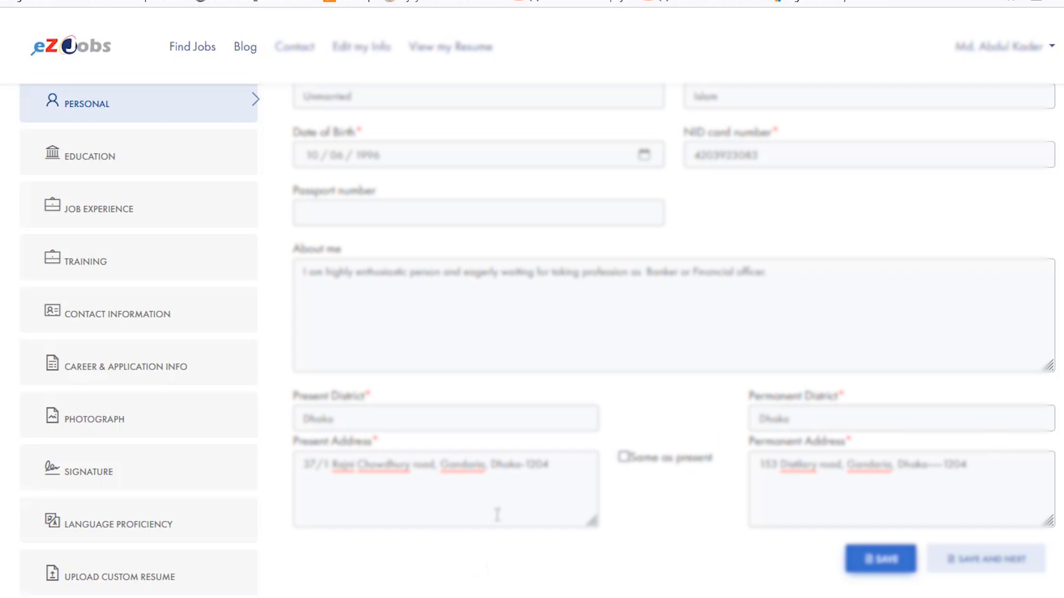
click(895, 564)
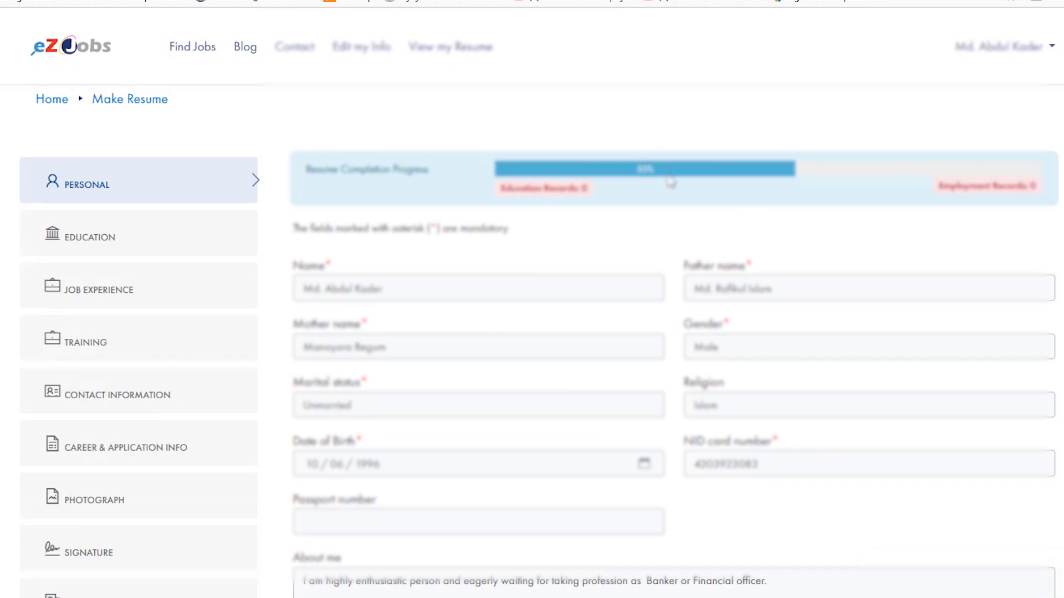
click(97, 248)
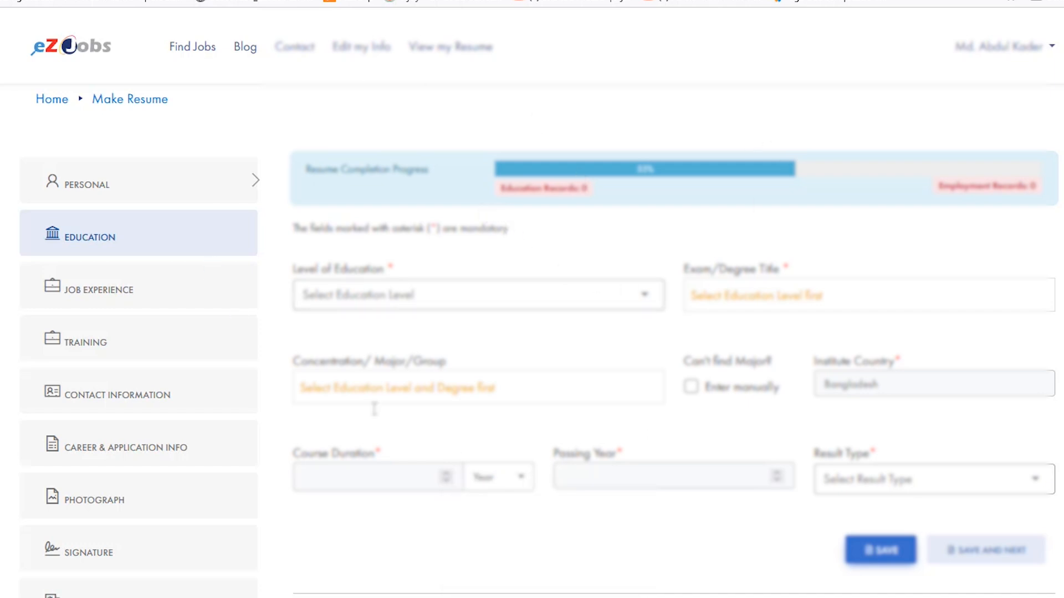
- Fill in the education record with Secondary level, SSC degree, Dhaka board and the Business Studies group
click(388, 293)
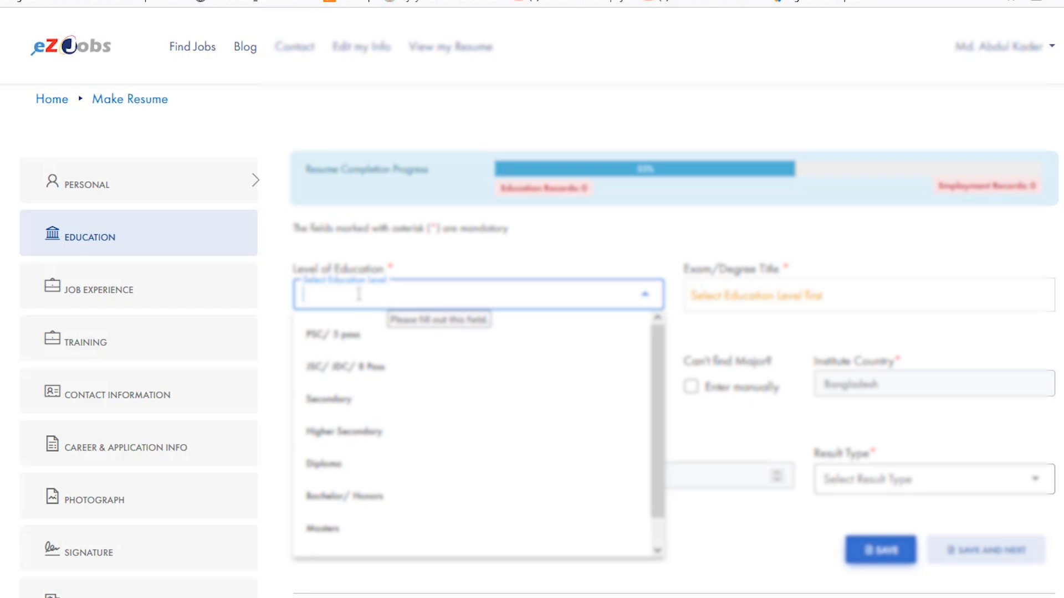
click(616, 237)
click(393, 301)
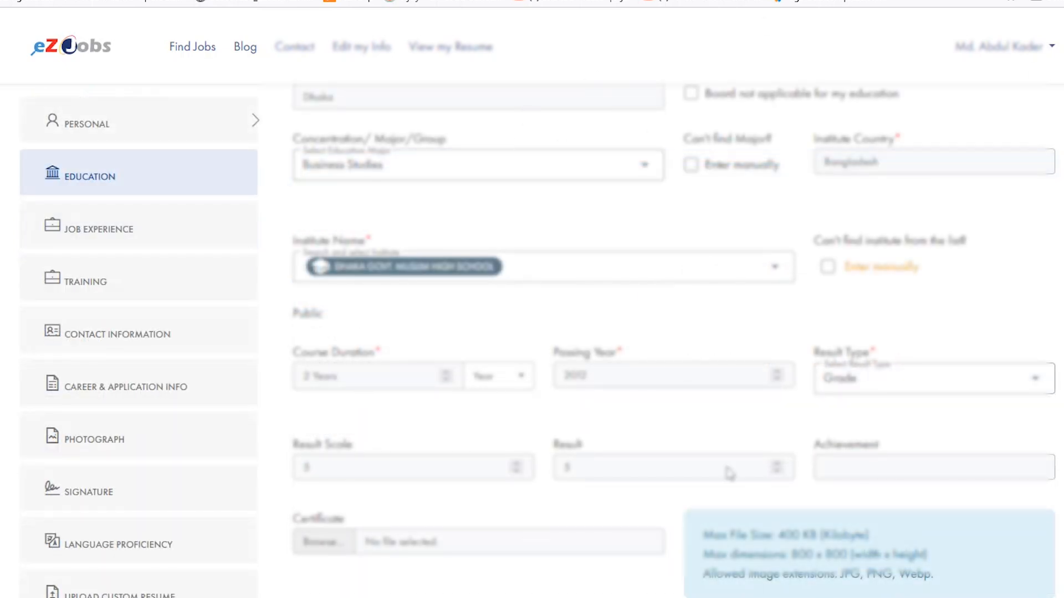
scroll(729, 473, up, 5)
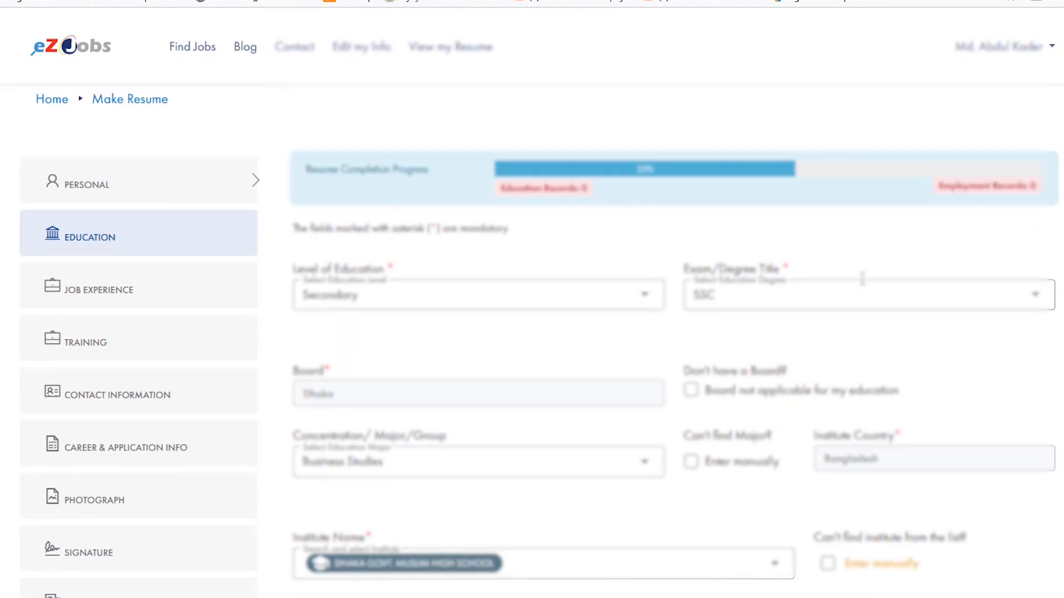
scroll(833, 308, down, 2)
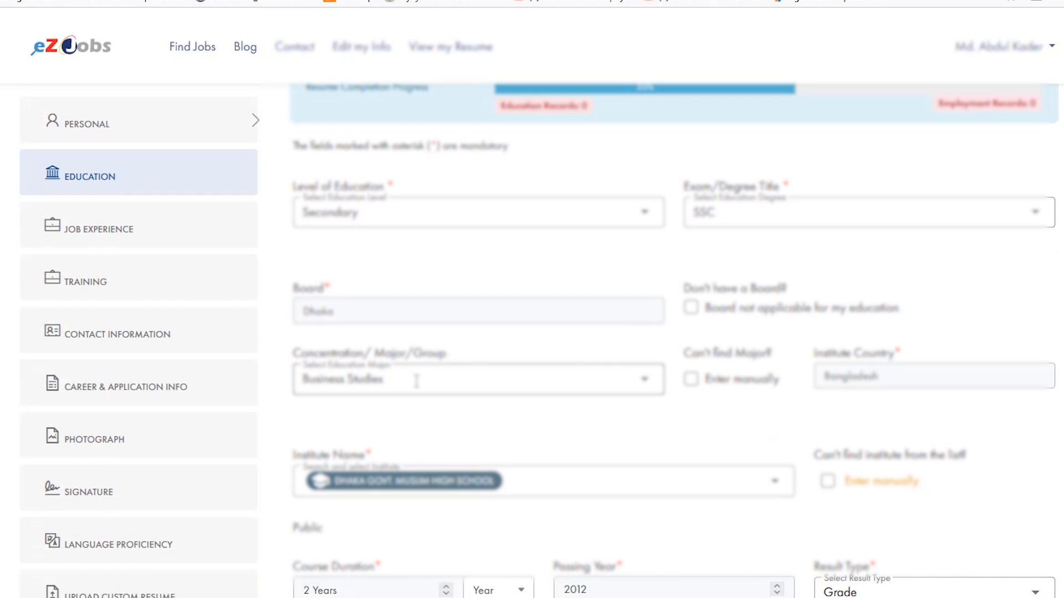
scroll(831, 306, down, 2)
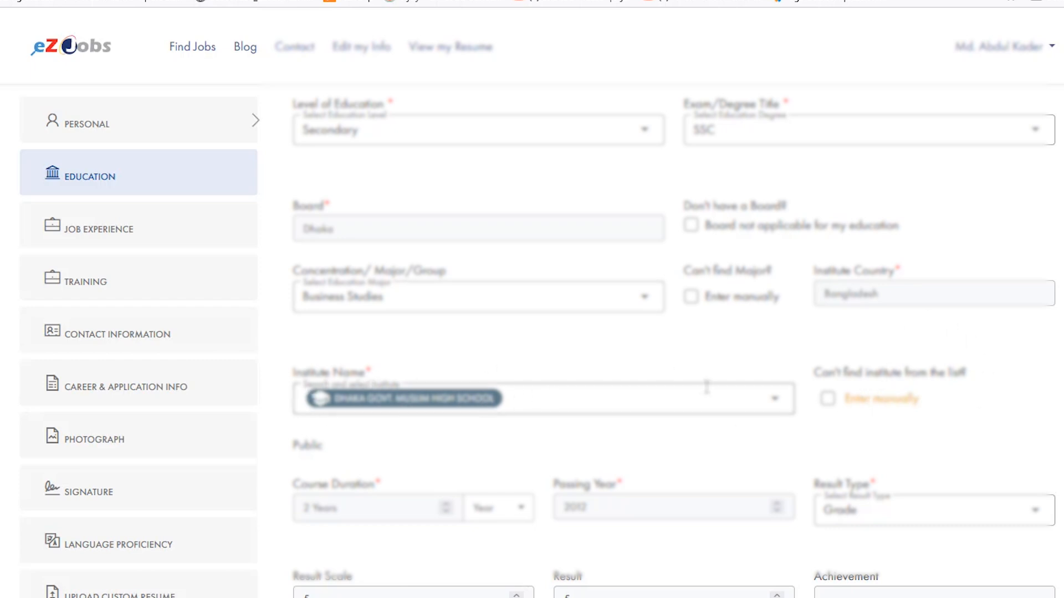
- Search institutes for "dhaka go" and reselect Dhaka Govt. Muslim High School, keeping manual institute entry off
click(583, 408)
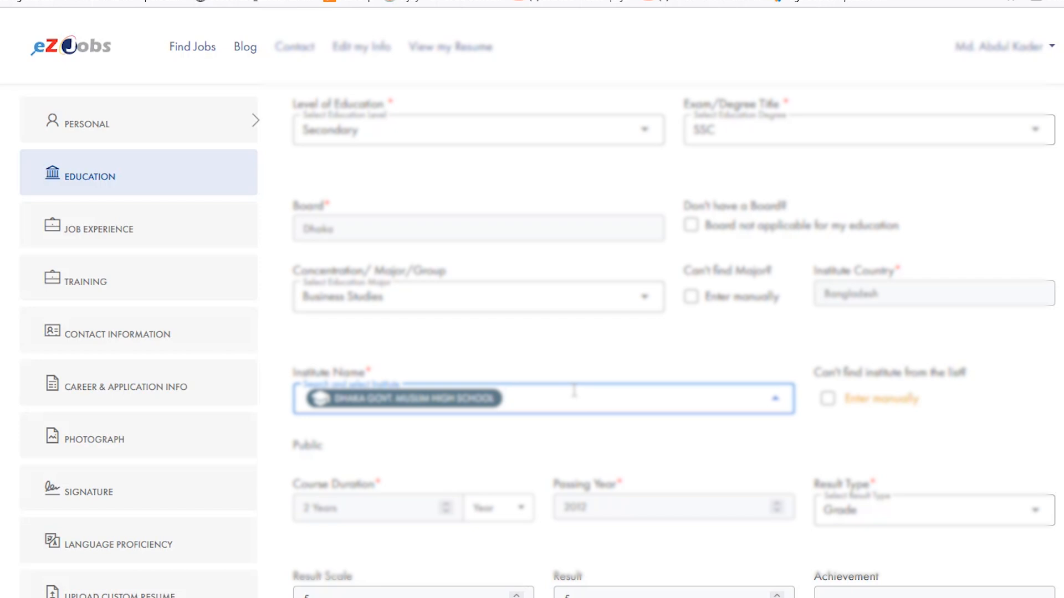
key(BackSpace)
text(dhaka)
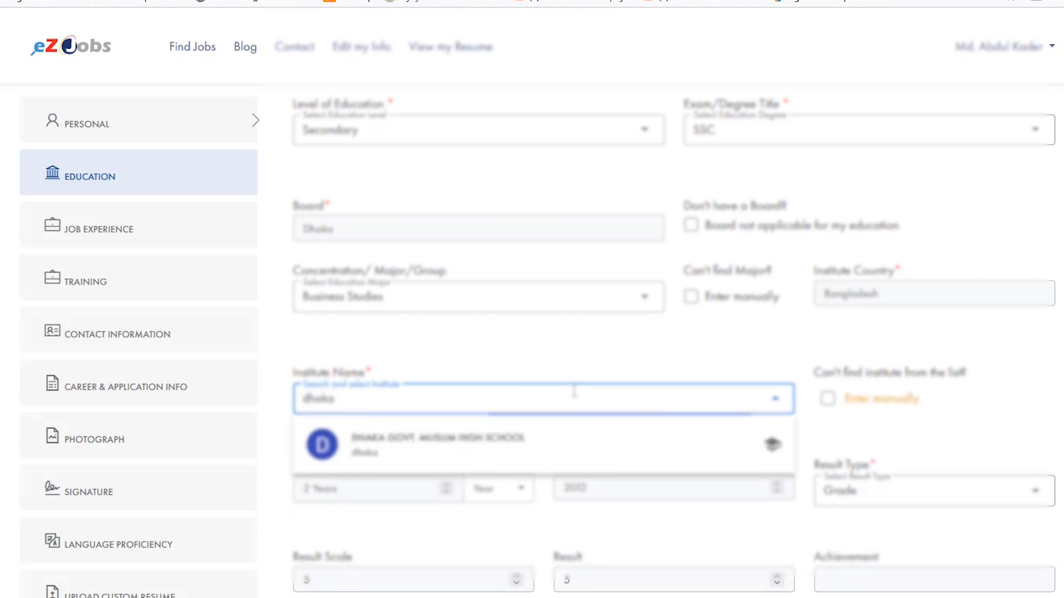
text( go)
click(545, 442)
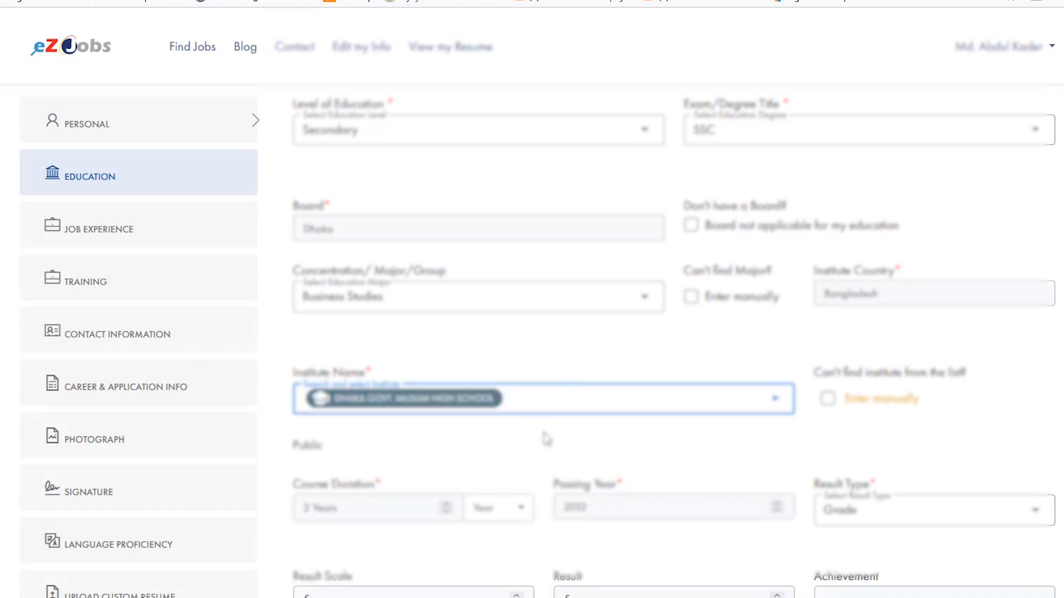
click(829, 400)
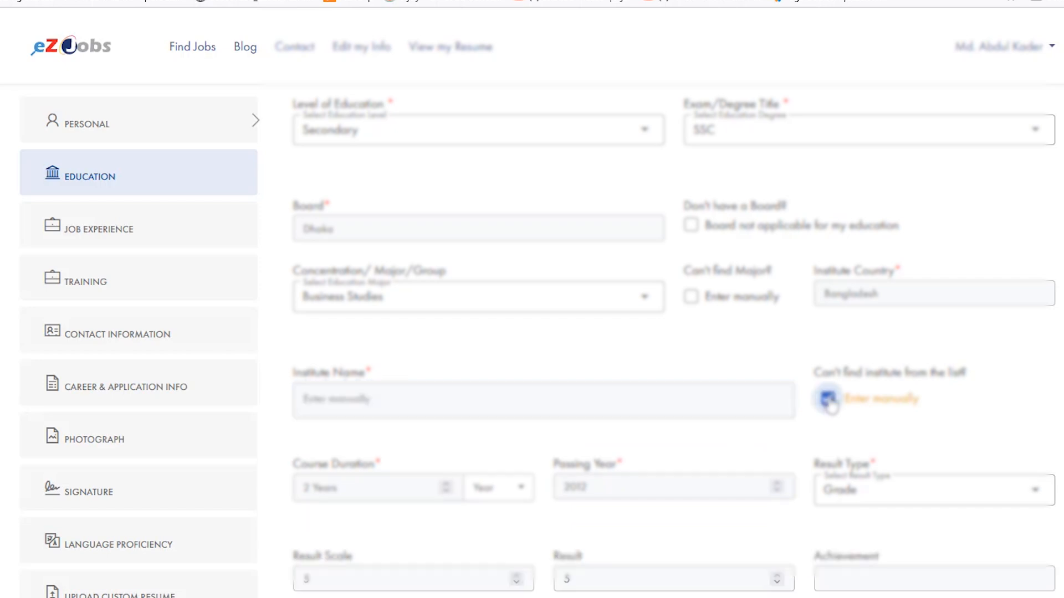
click(830, 400)
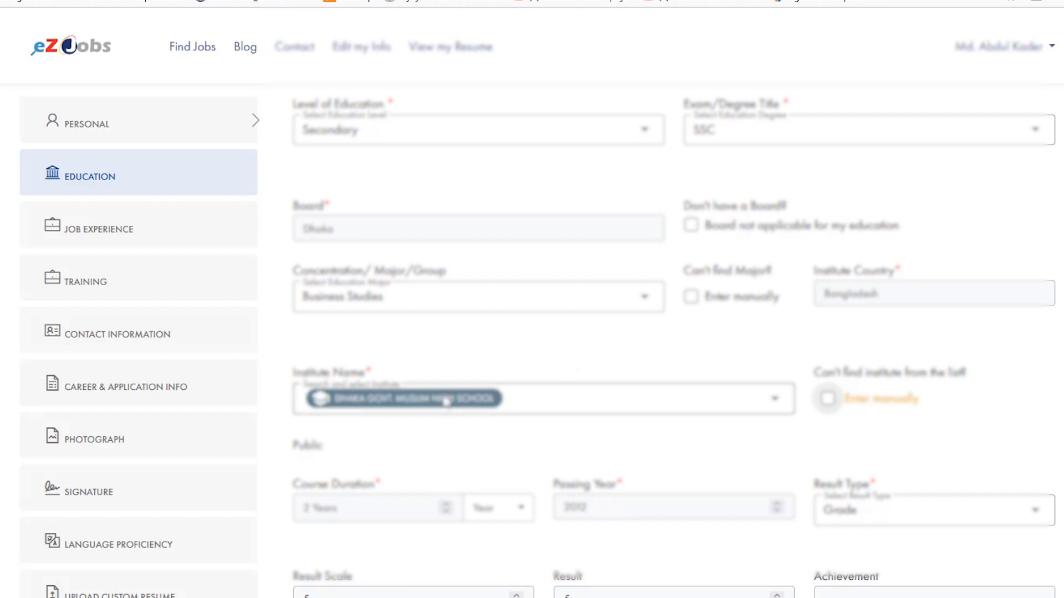
- Examine the certificate upload requirements, including the maximum file size, maximum dimensions and allowed image extensions
scroll(529, 357, down, 2)
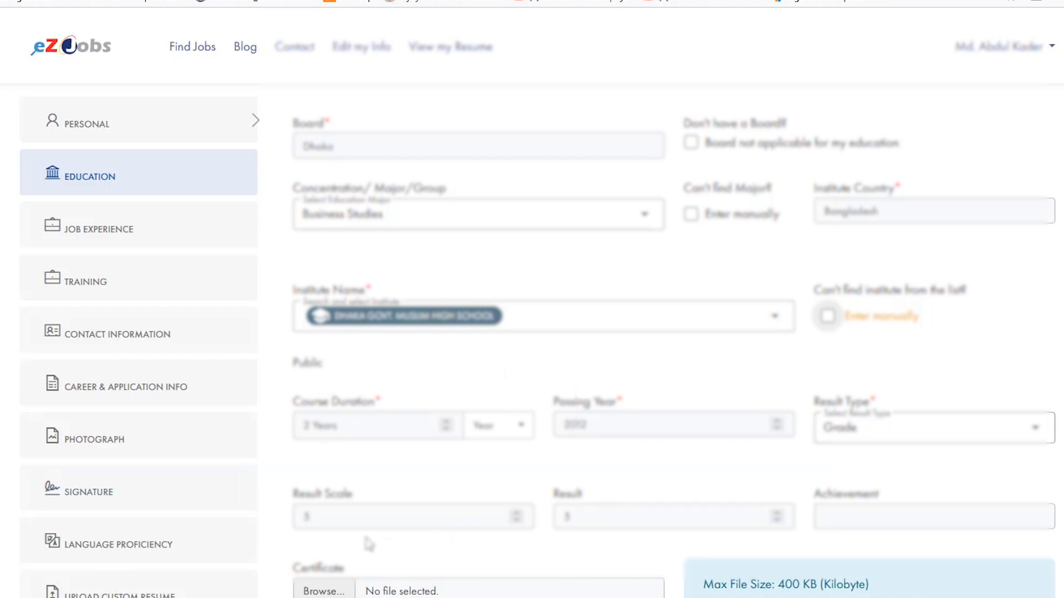
scroll(911, 410, down, 3)
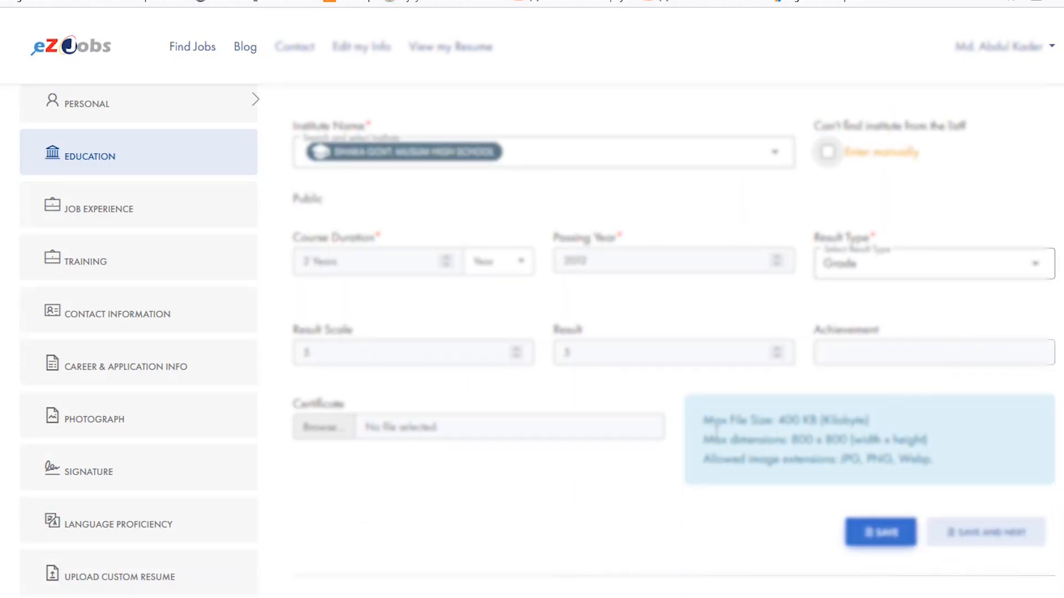
drag(704, 420, 944, 470)
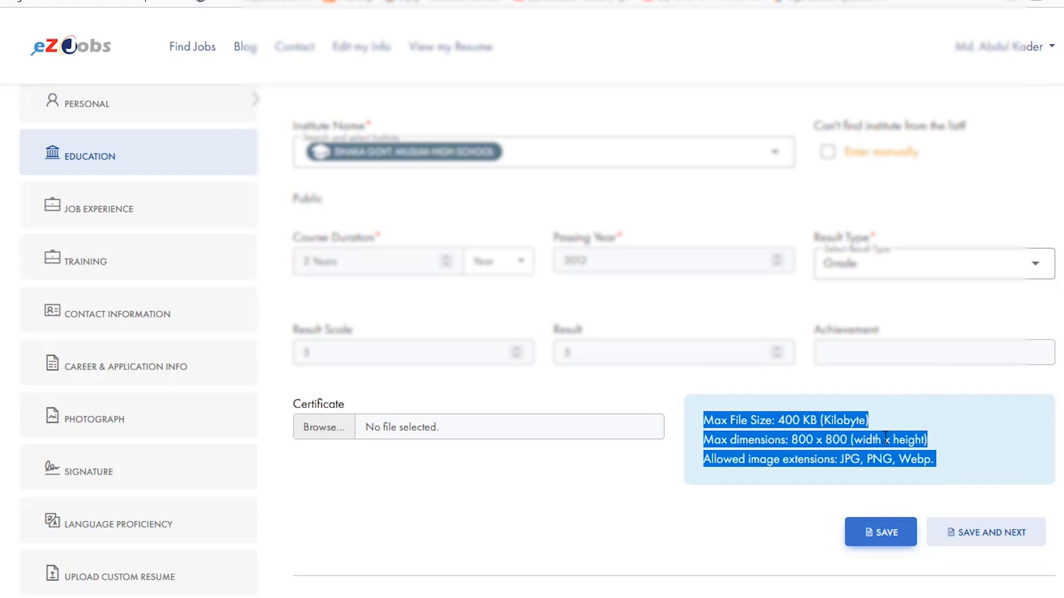
click(949, 441)
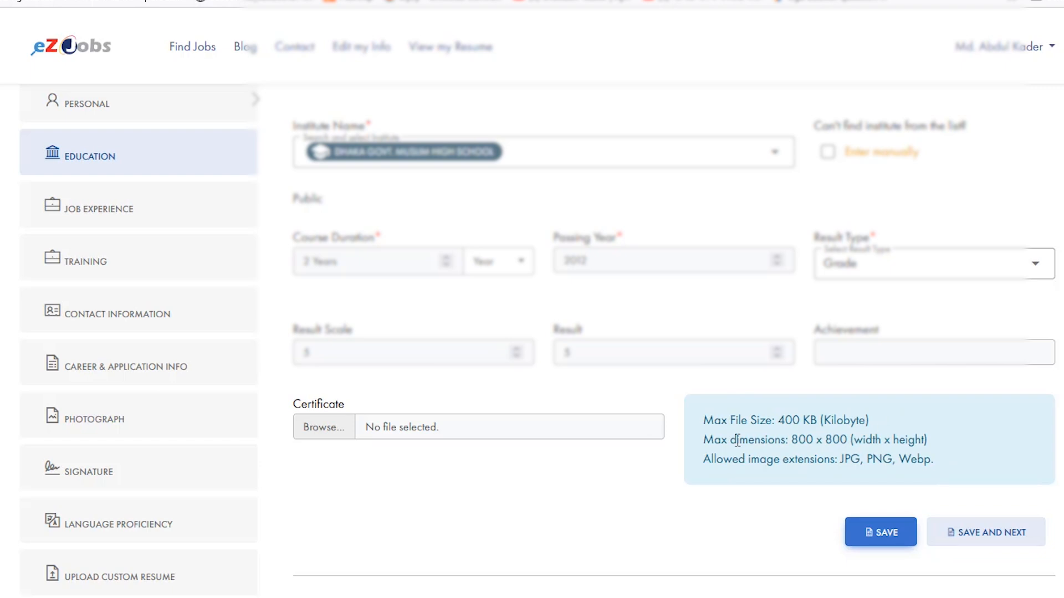
drag(703, 420, 895, 420)
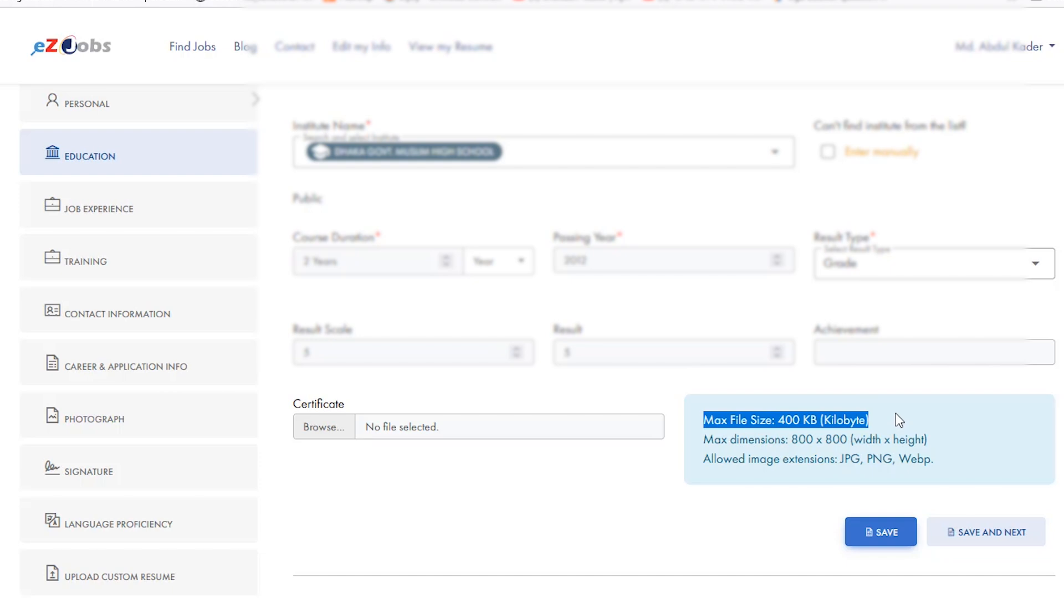
drag(701, 441, 961, 454)
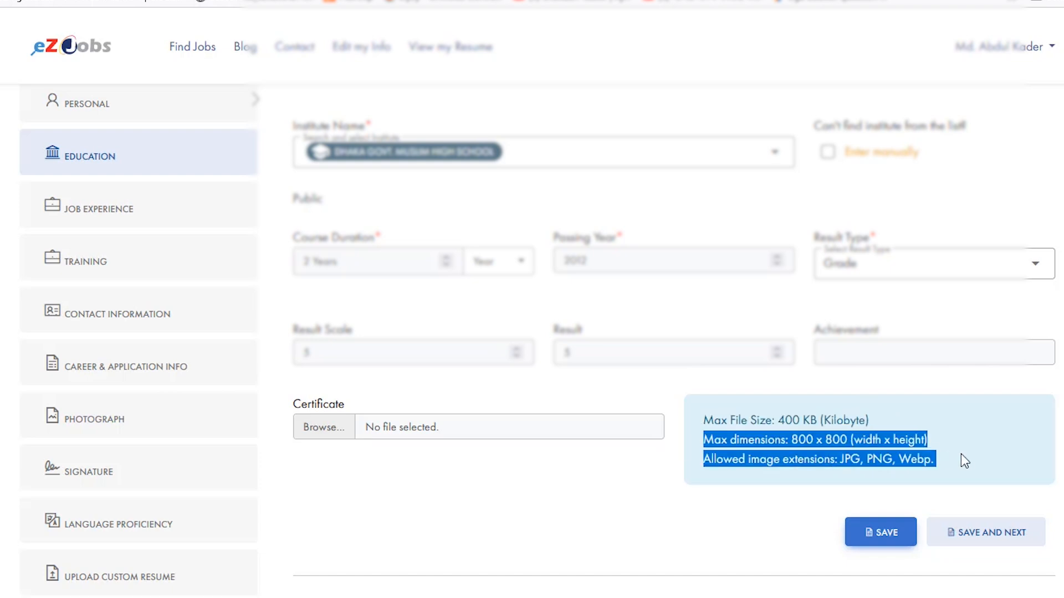
click(976, 472)
drag(830, 459, 968, 487)
click(959, 460)
click(966, 435)
click(1006, 468)
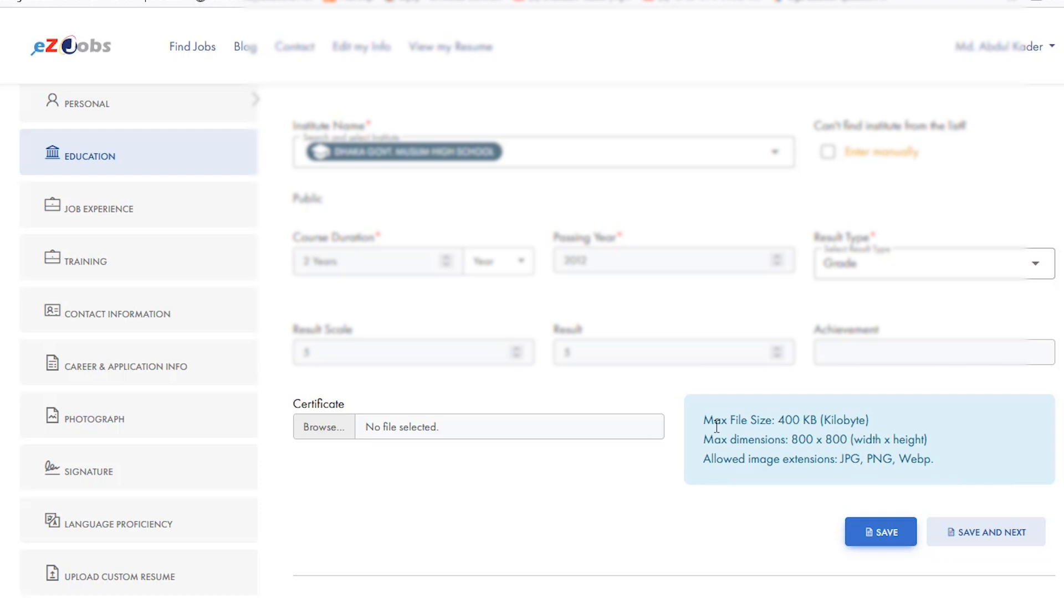
drag(706, 413, 977, 464)
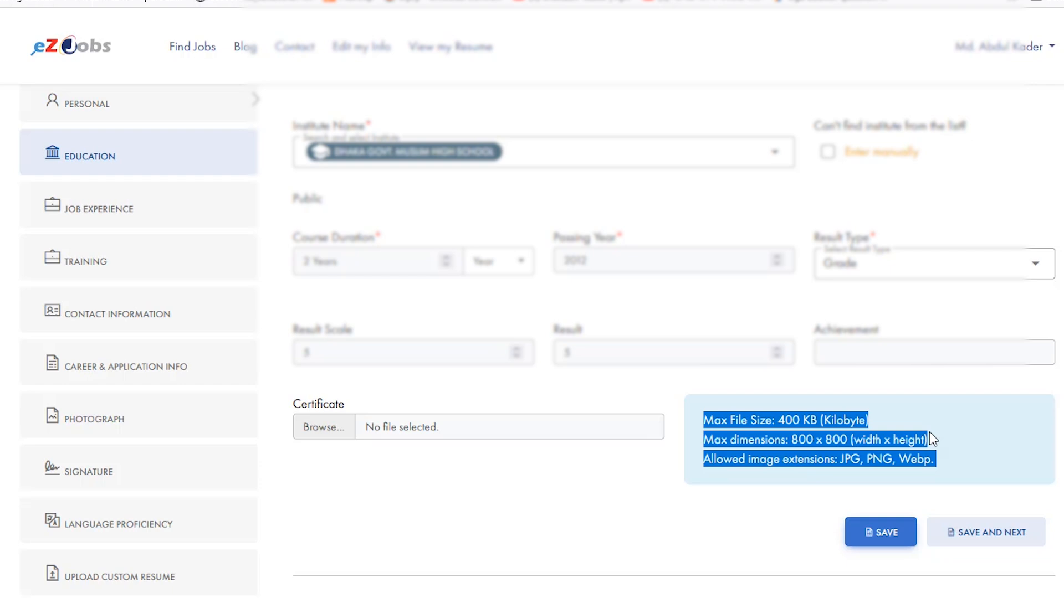
click(994, 435)
drag(705, 420, 999, 529)
click(976, 458)
drag(706, 419, 951, 475)
click(946, 461)
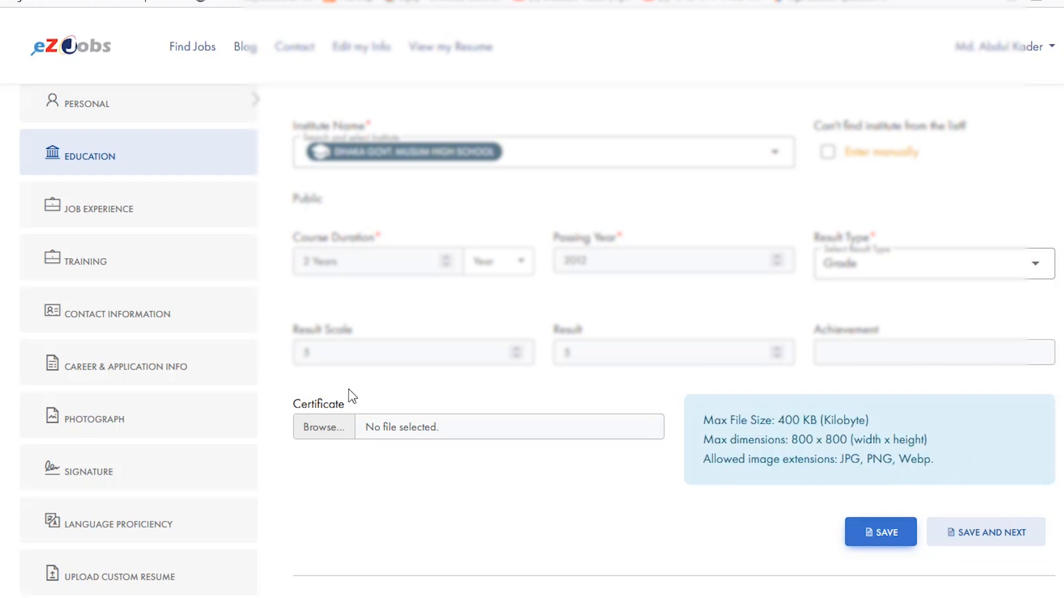
click(332, 434)
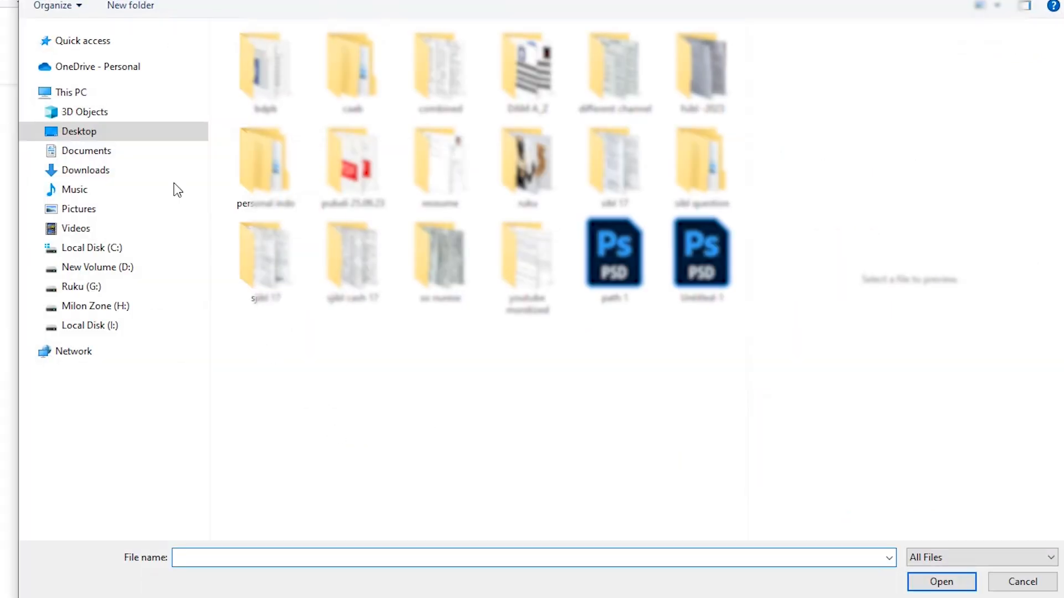
click(78, 172)
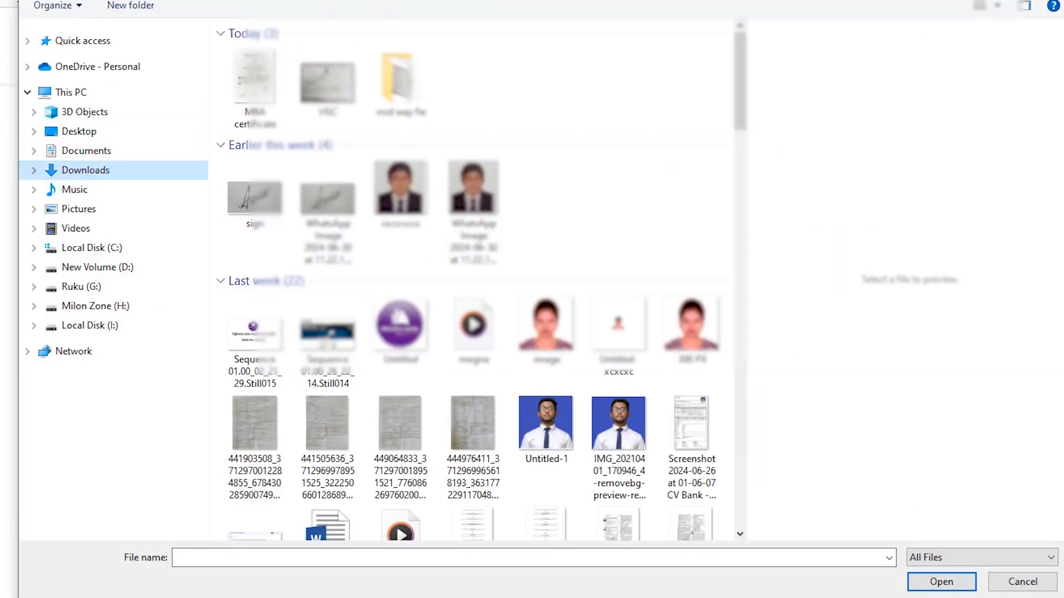
click(1053, 1)
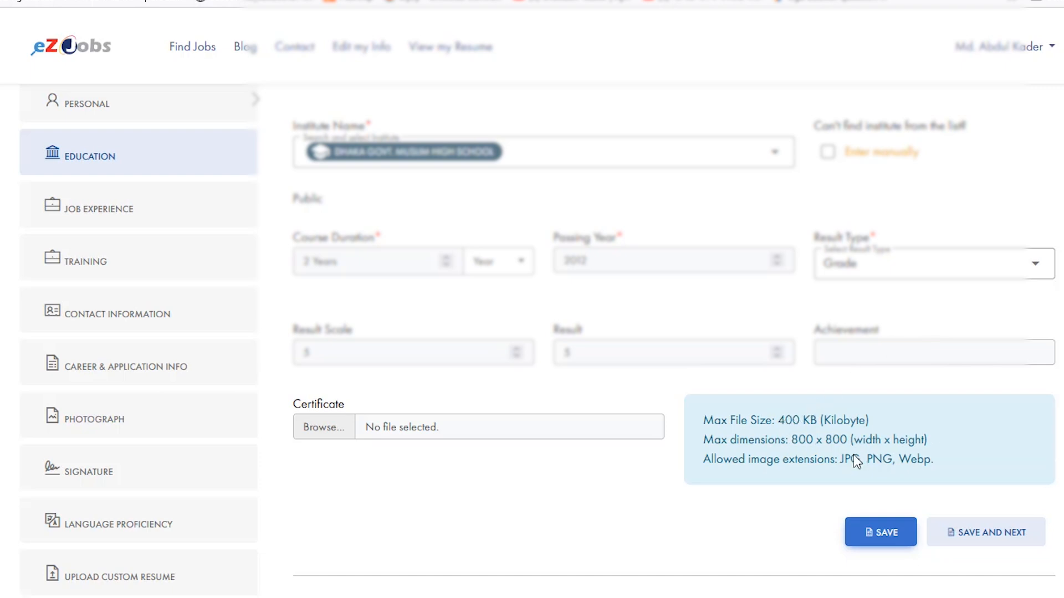
- Browse for the certificate file and select the SSC image in the "mid way fie" folder under Downloads
click(326, 431)
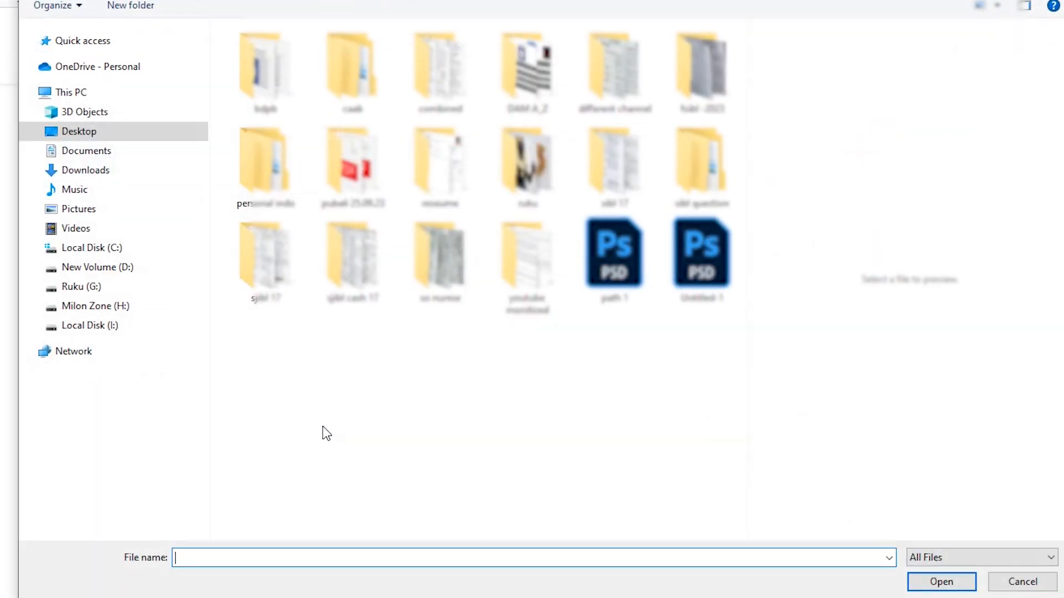
click(84, 177)
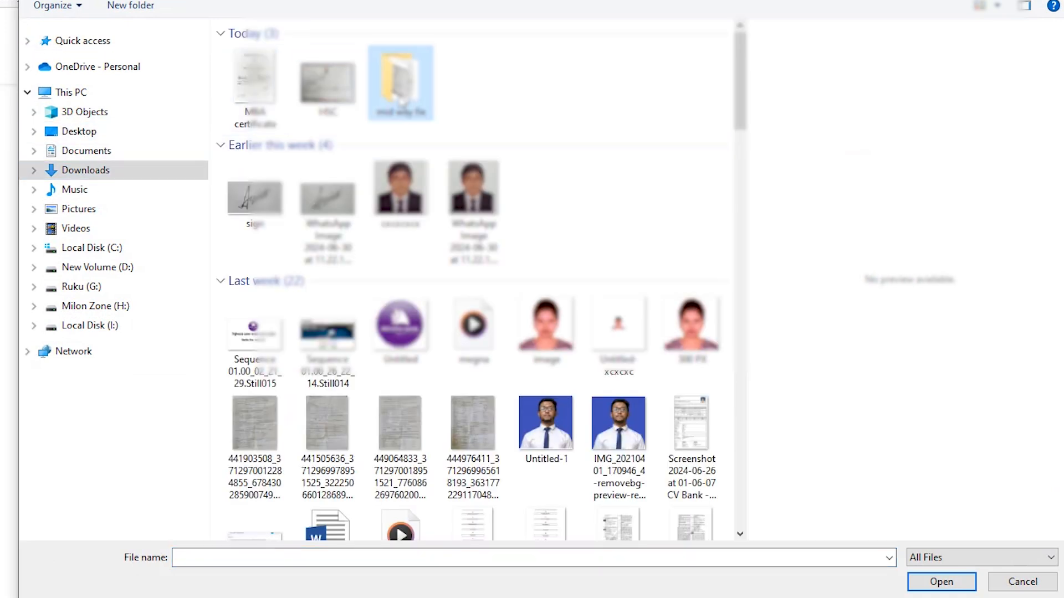
double_click(401, 98)
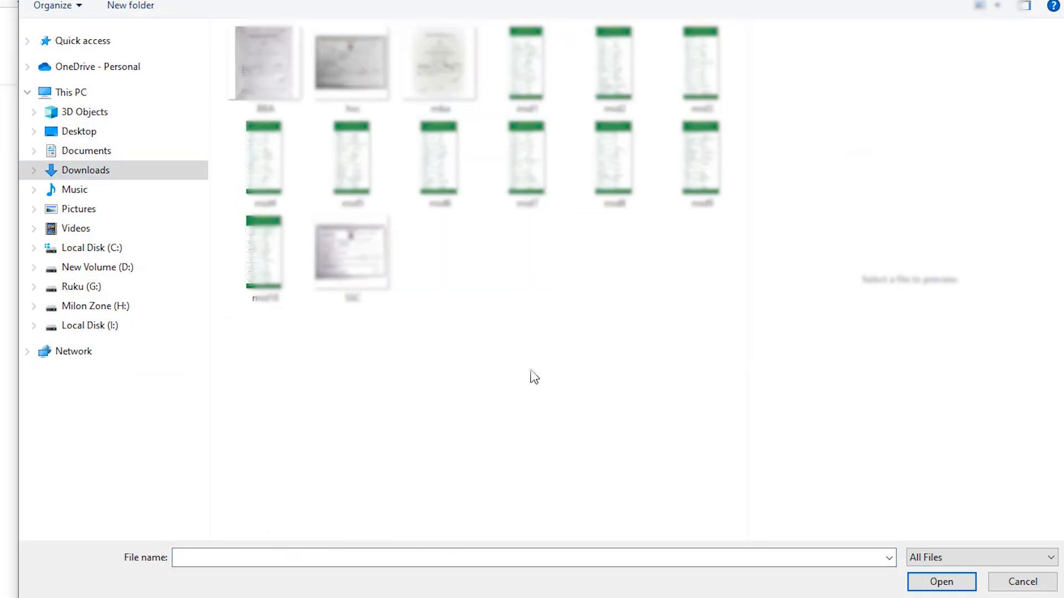
click(377, 260)
right_click(375, 260)
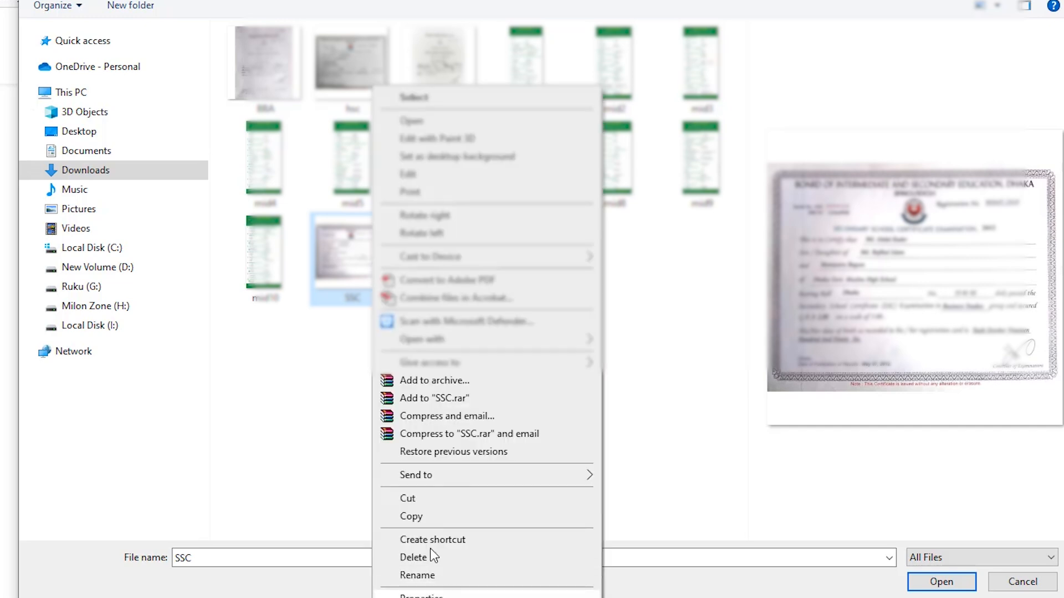
click(330, 416)
click(343, 261)
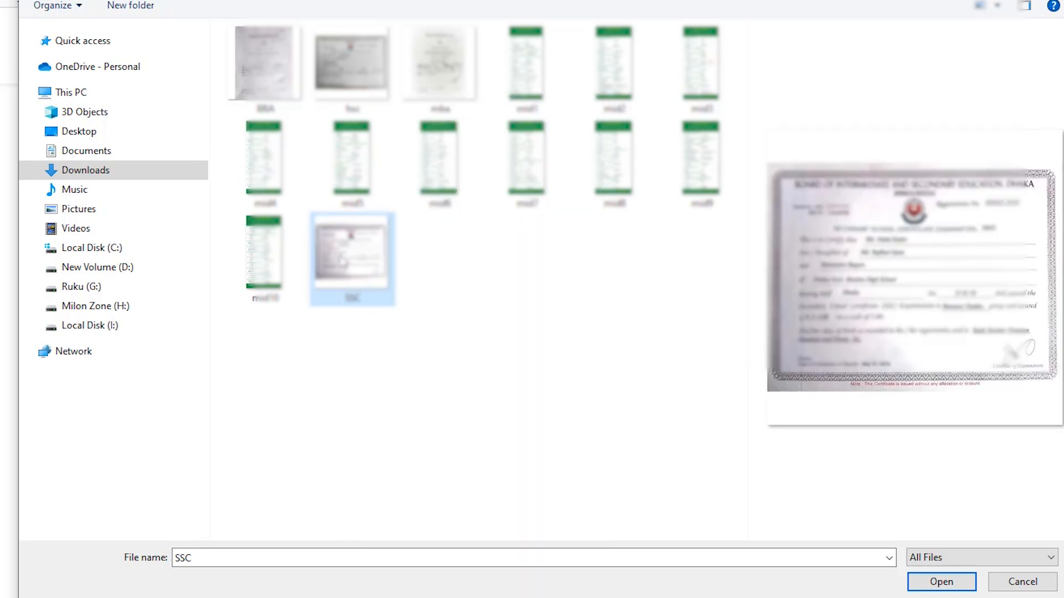
- Check the SSC image's file size and pixel dimensions in its file properties
right_click(342, 261)
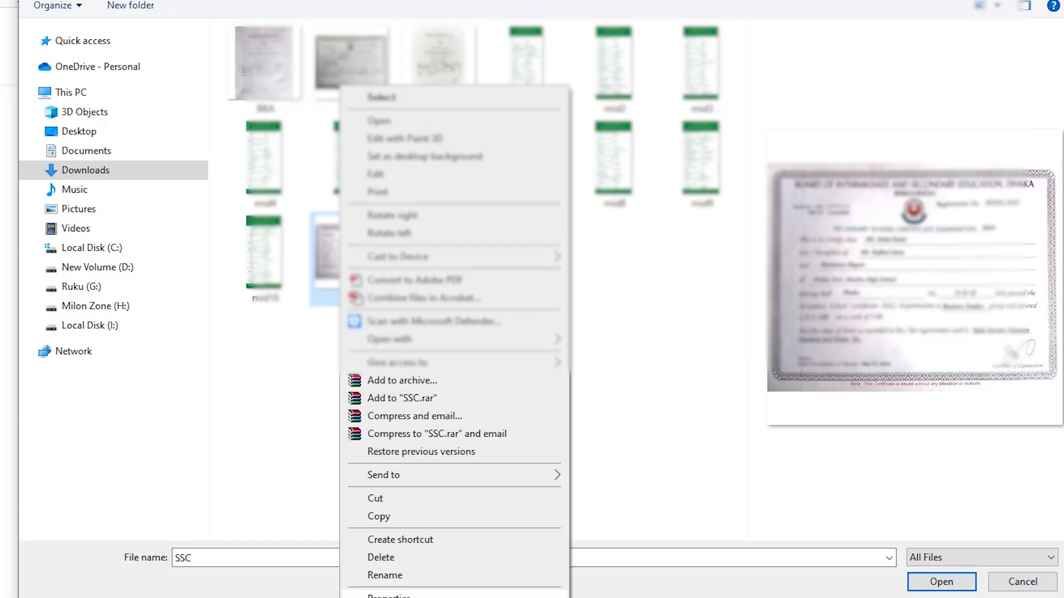
click(388, 595)
drag(552, 145, 613, 27)
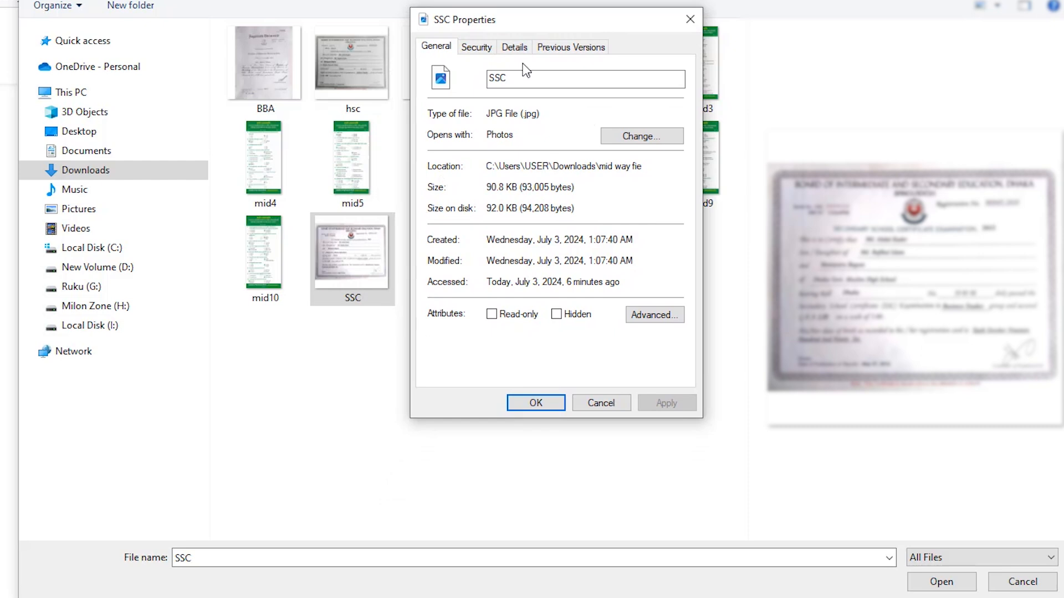
drag(488, 186, 522, 187)
click(516, 48)
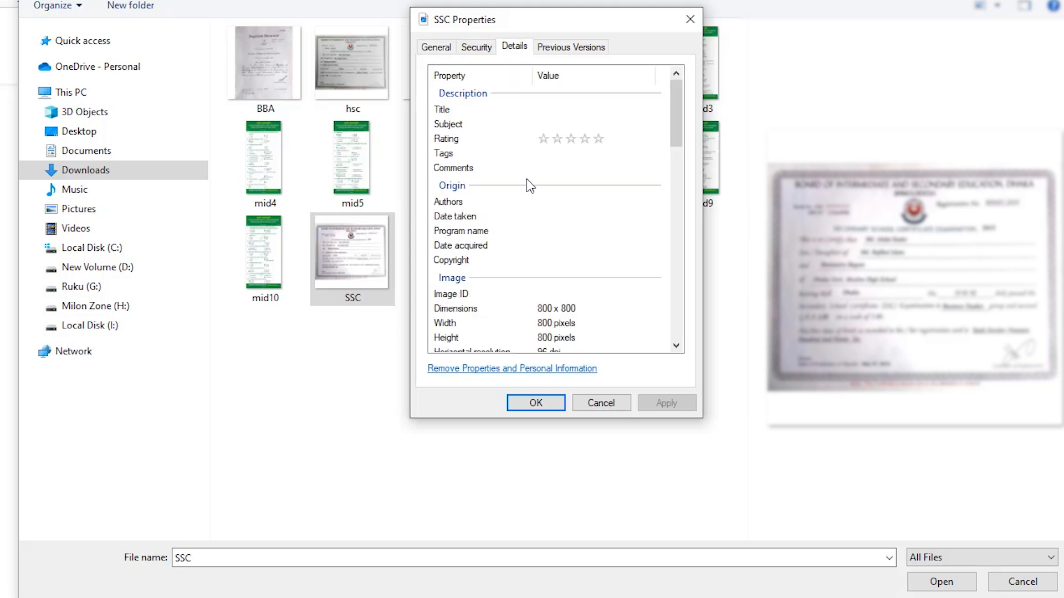
scroll(530, 186, down, 1)
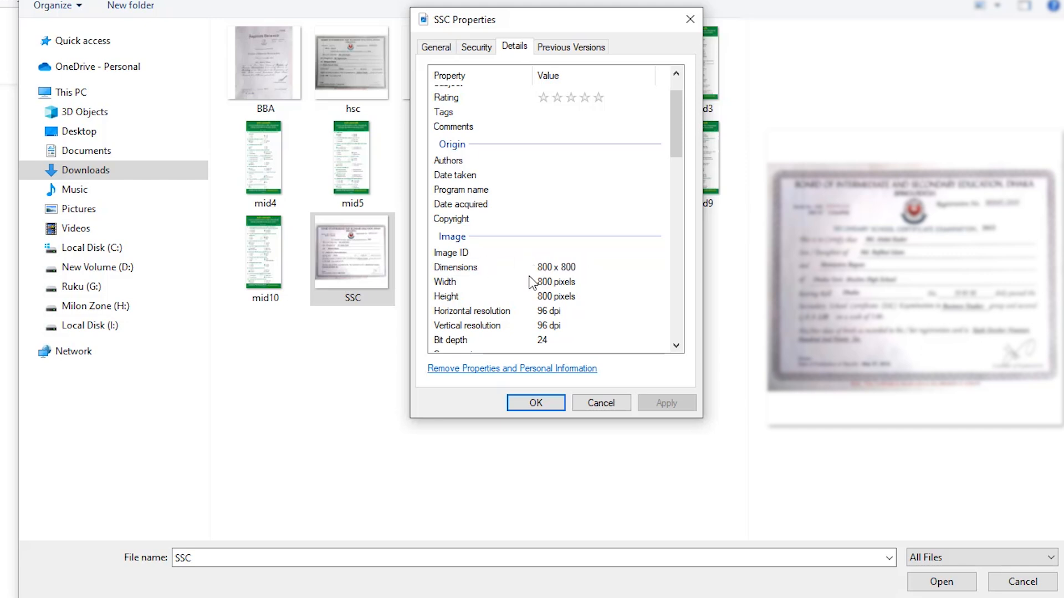
click(538, 404)
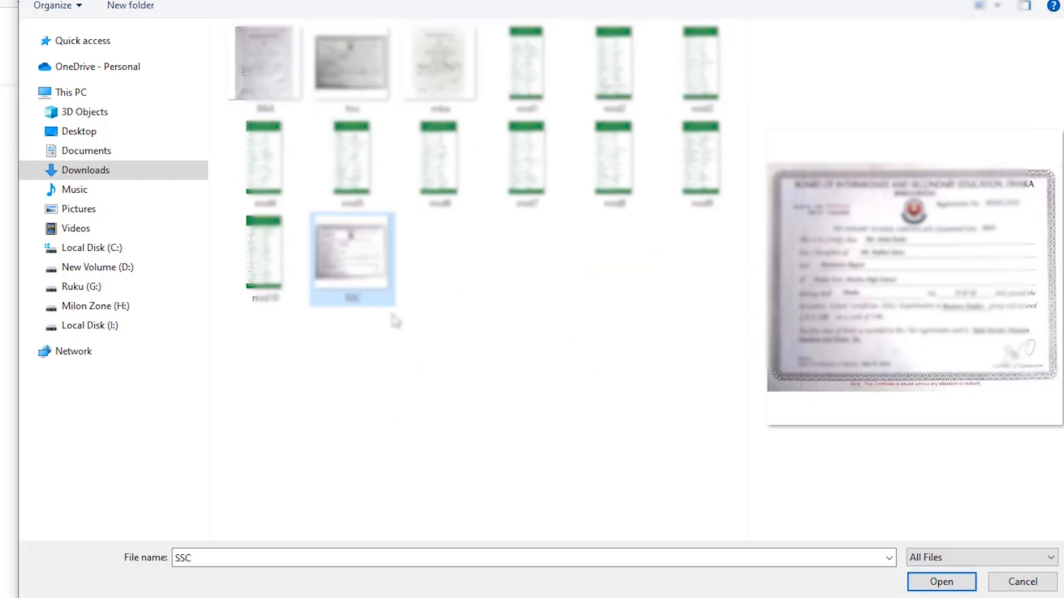
- Attach SSC.jpg as the certificate and recheck the maximum file size requirement
click(921, 579)
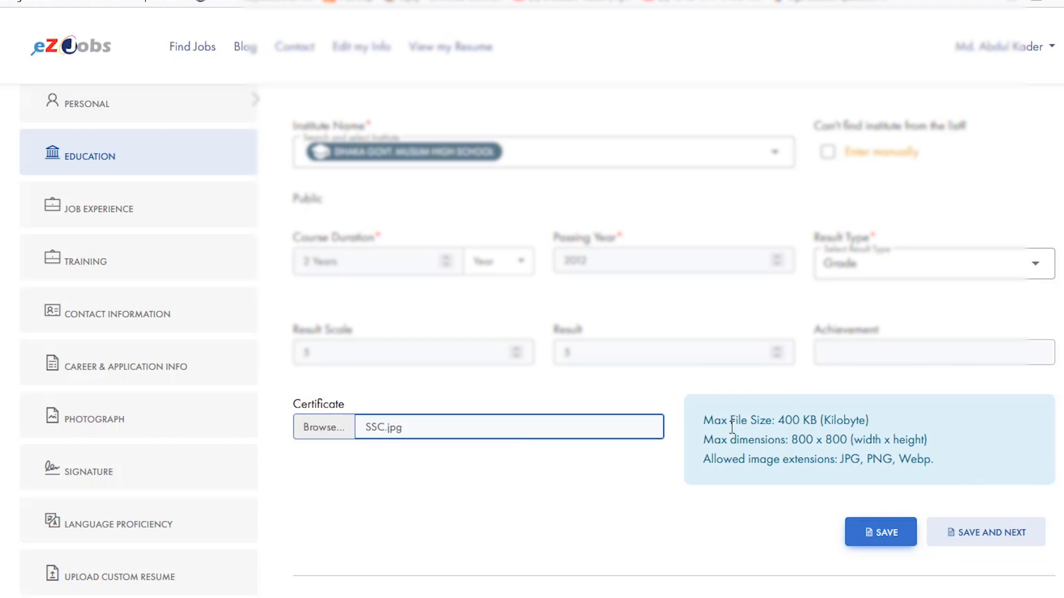
drag(777, 427, 808, 422)
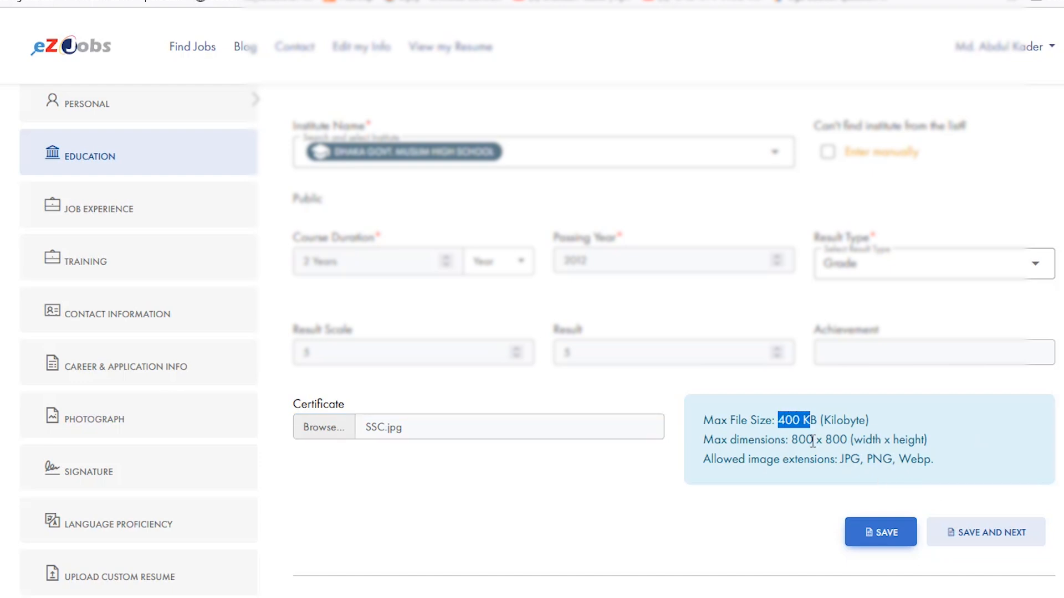
- Review the allowed image extensions and the maximum dimensions for the certificate
drag(841, 458, 913, 459)
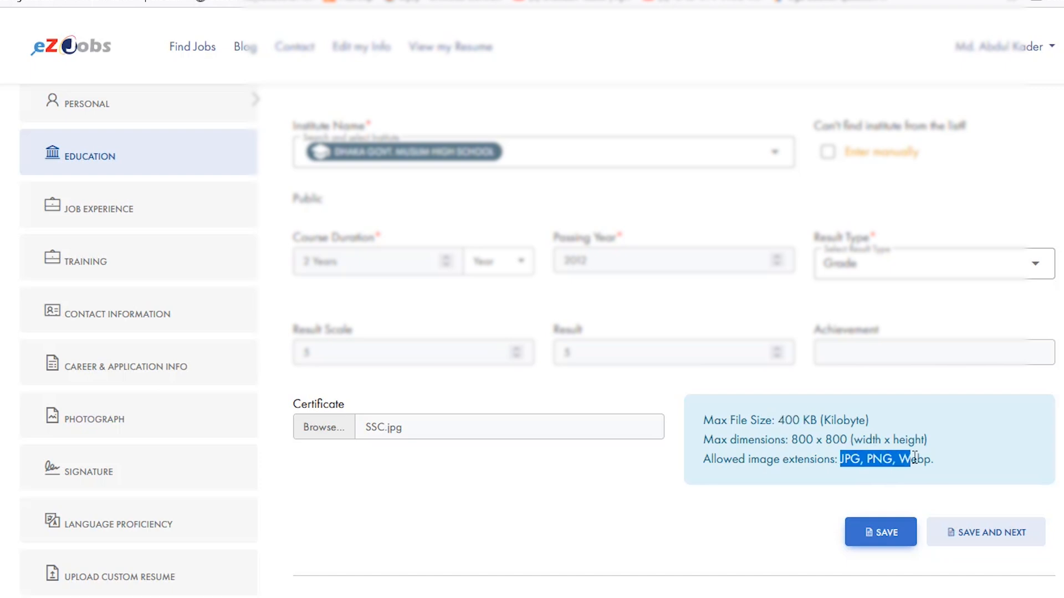
drag(714, 439, 945, 453)
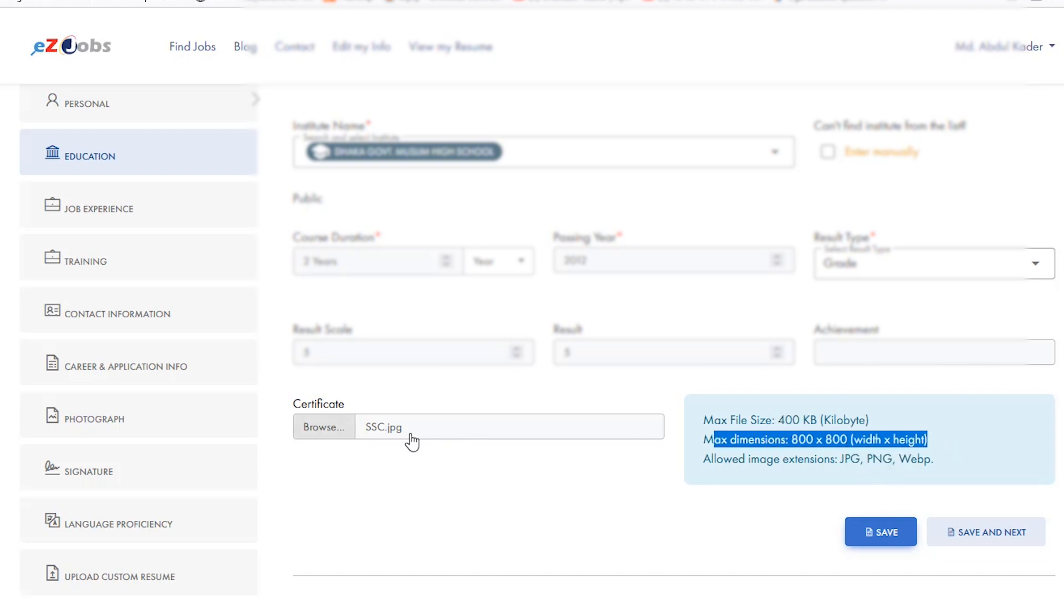
drag(788, 441, 873, 442)
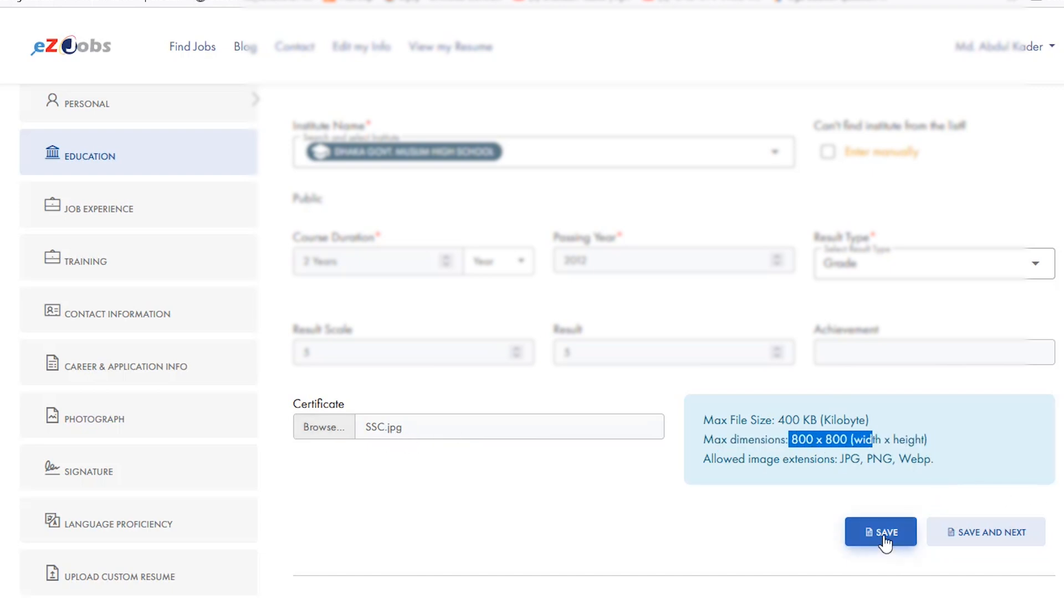
- Try to save the SSC education record and recheck the education level and board entries
click(885, 542)
scroll(809, 252, up, 6)
click(482, 302)
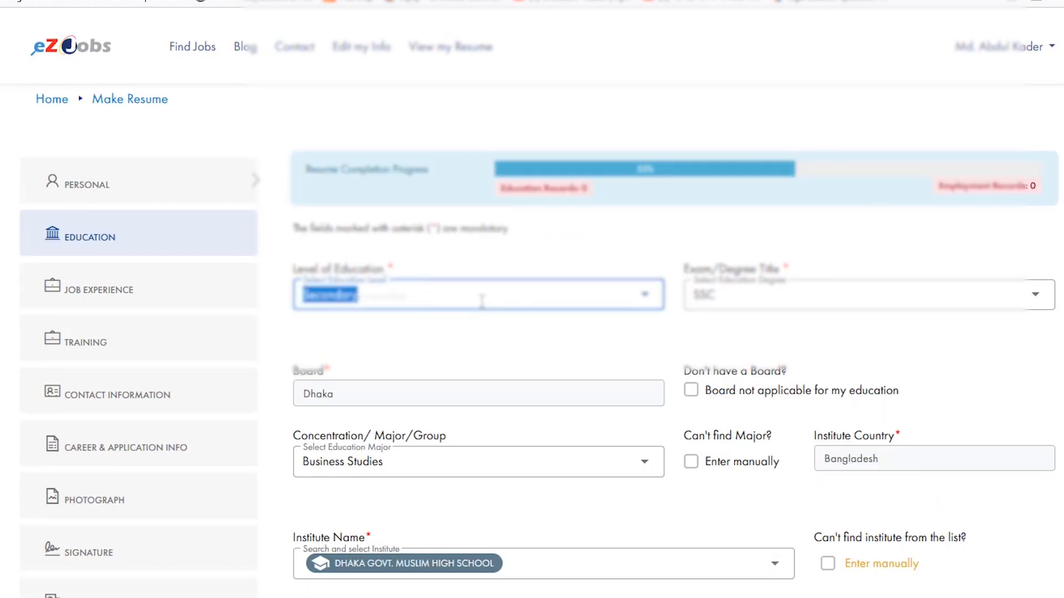
click(335, 413)
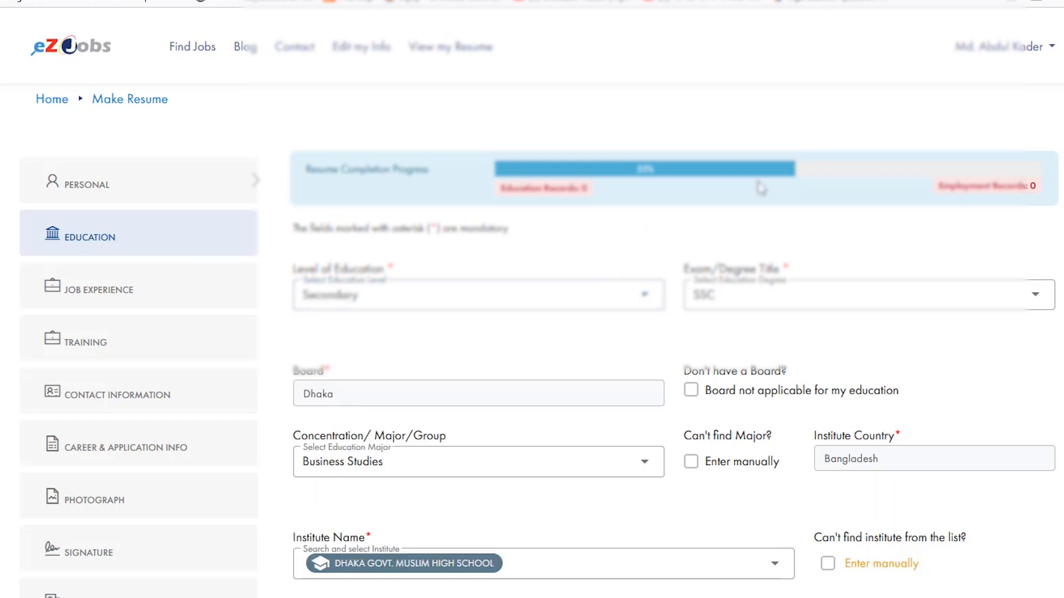
scroll(831, 277, down, 2)
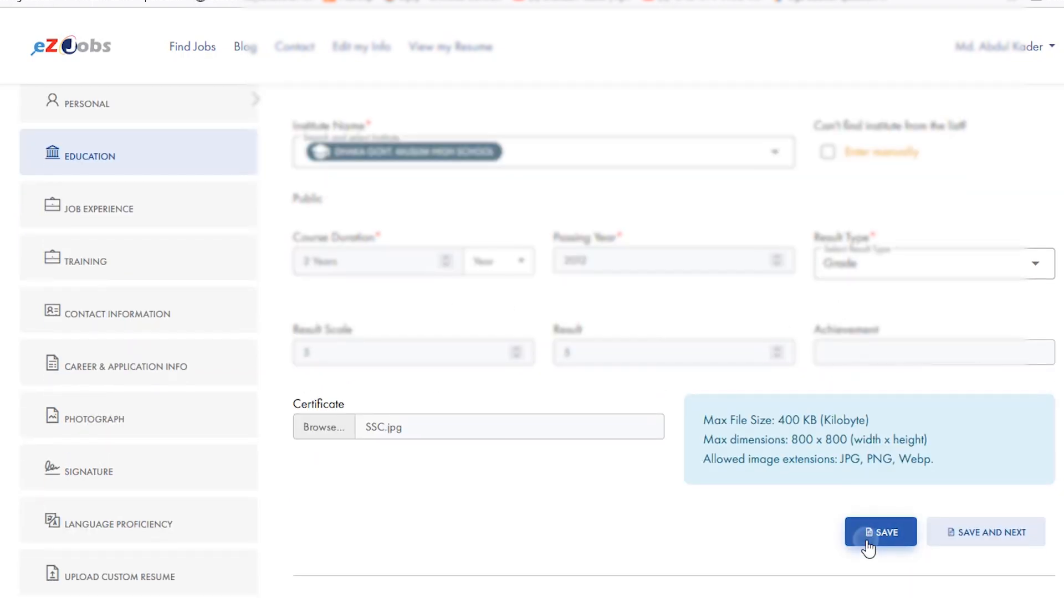
click(867, 537)
scroll(513, 446, up, 7)
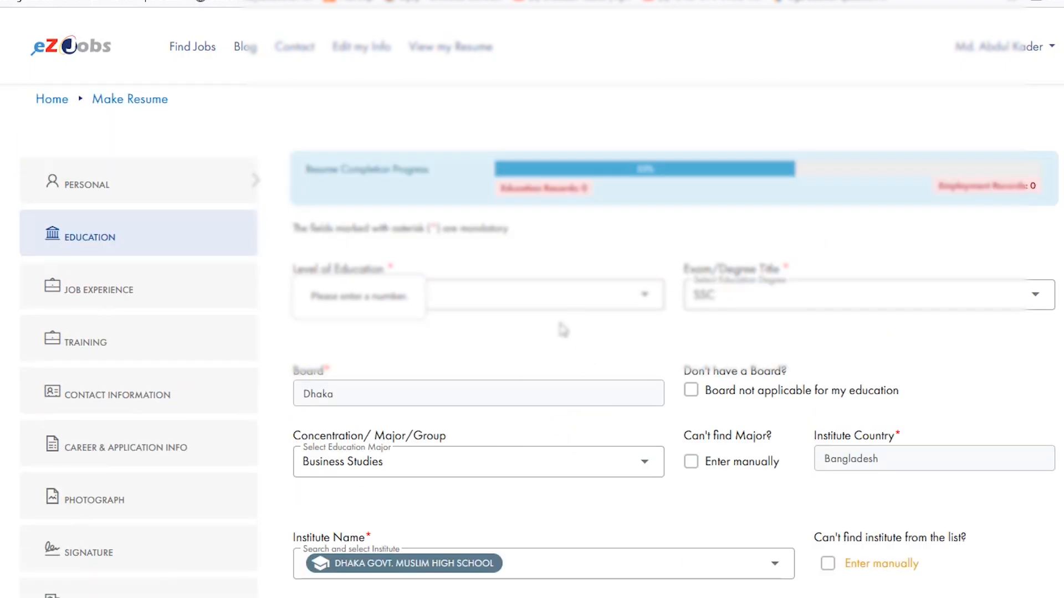
- Reselect Secondary as the level of education and try to save the record again
click(469, 293)
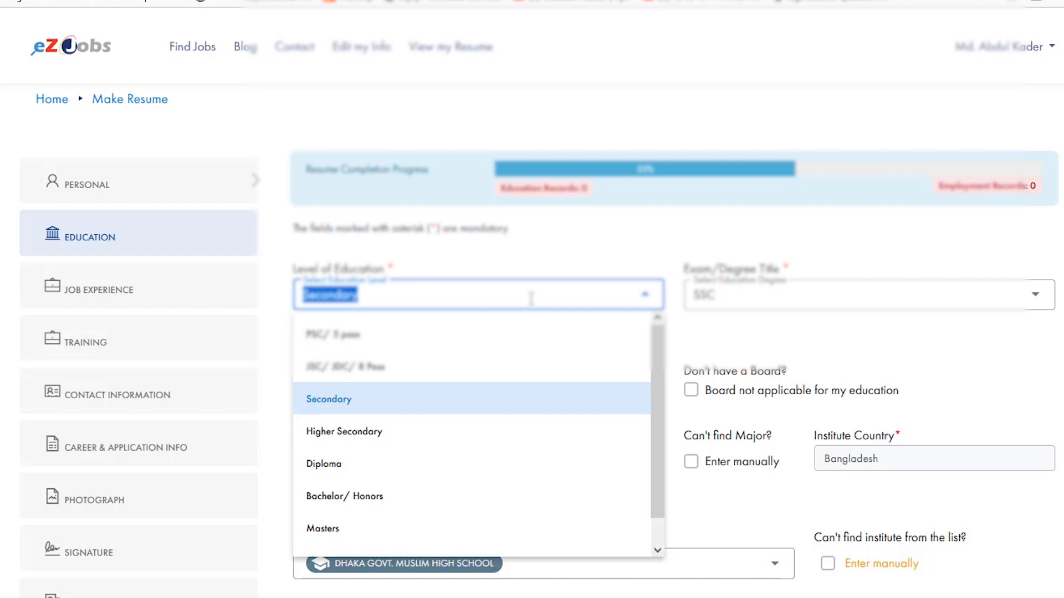
scroll(499, 397, down, 3)
scroll(432, 451, up, 1)
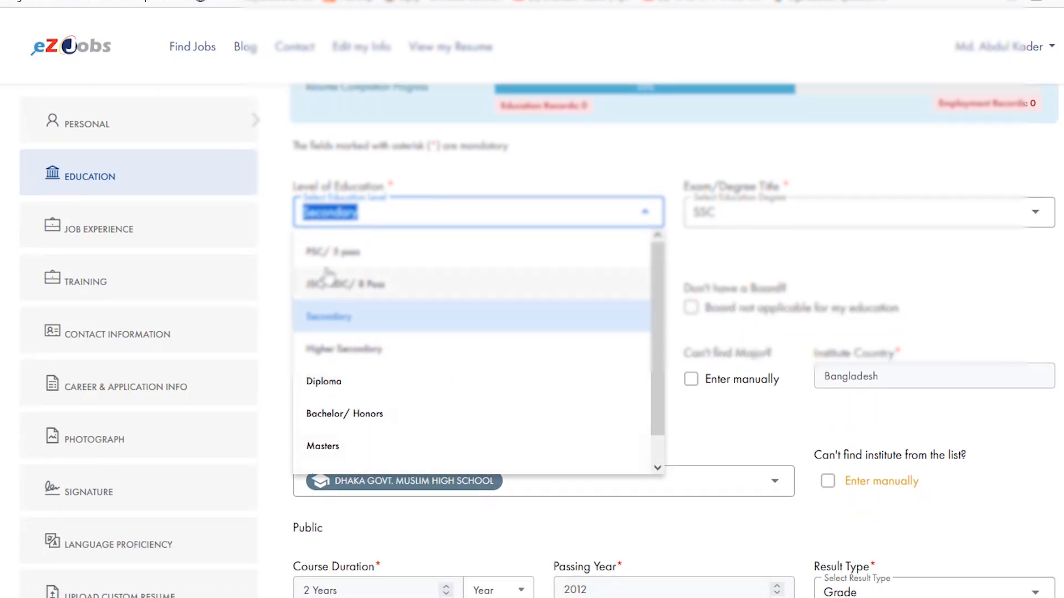
scroll(328, 275, up, 1)
click(356, 401)
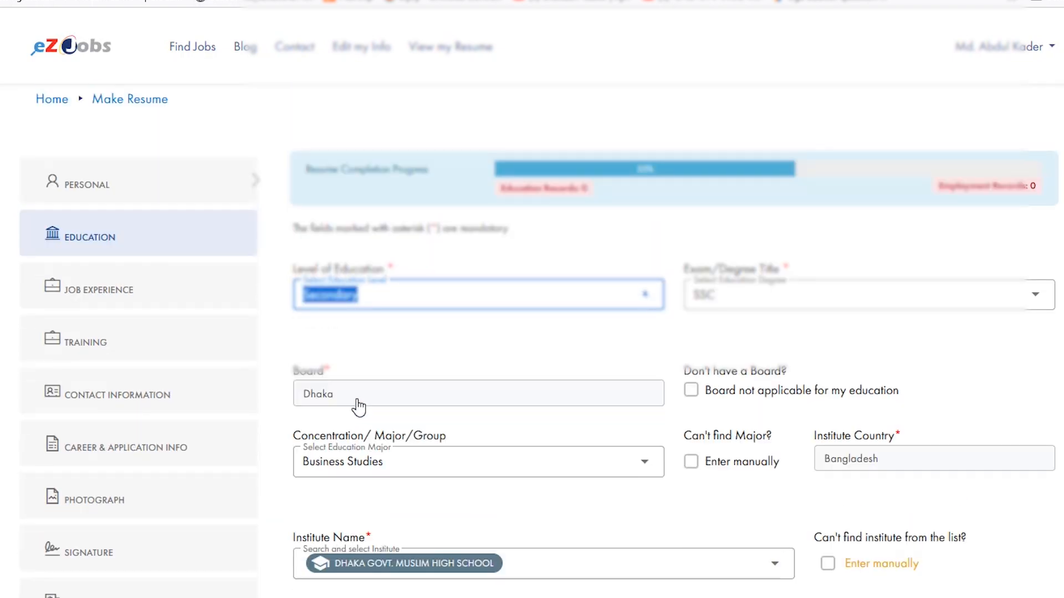
click(410, 302)
click(646, 249)
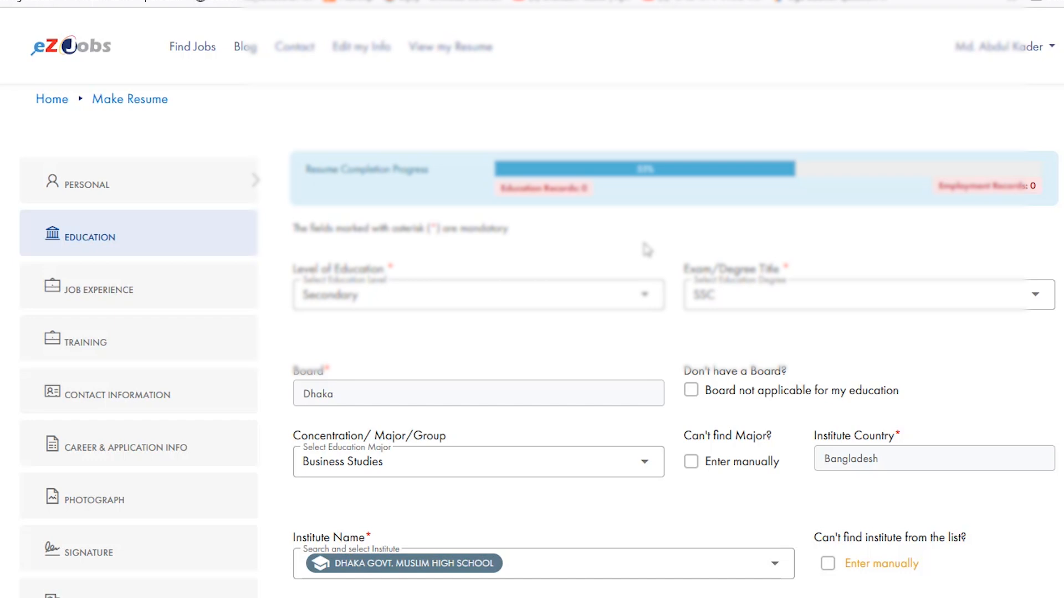
scroll(740, 266, down, 7)
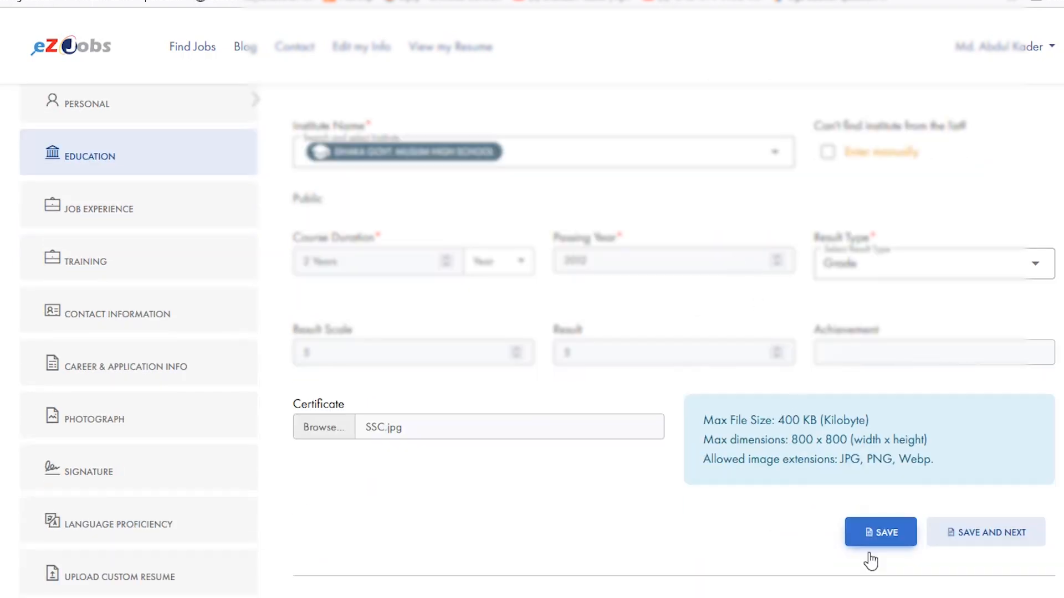
click(885, 532)
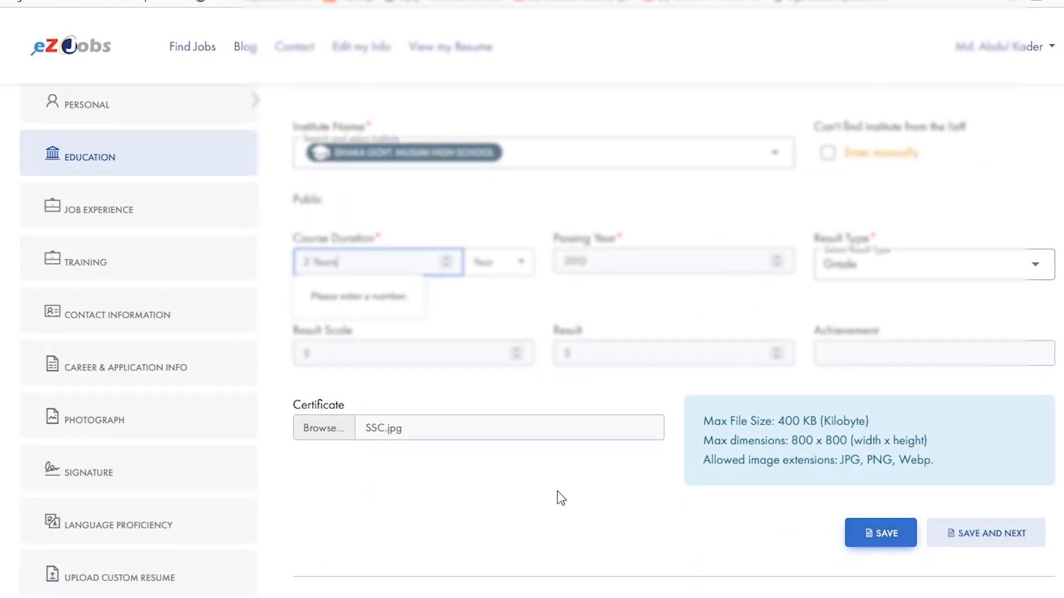
- Correct the course duration to the plain number 2 without the word "Years" and save the SSC education record
scroll(560, 497, up, 3)
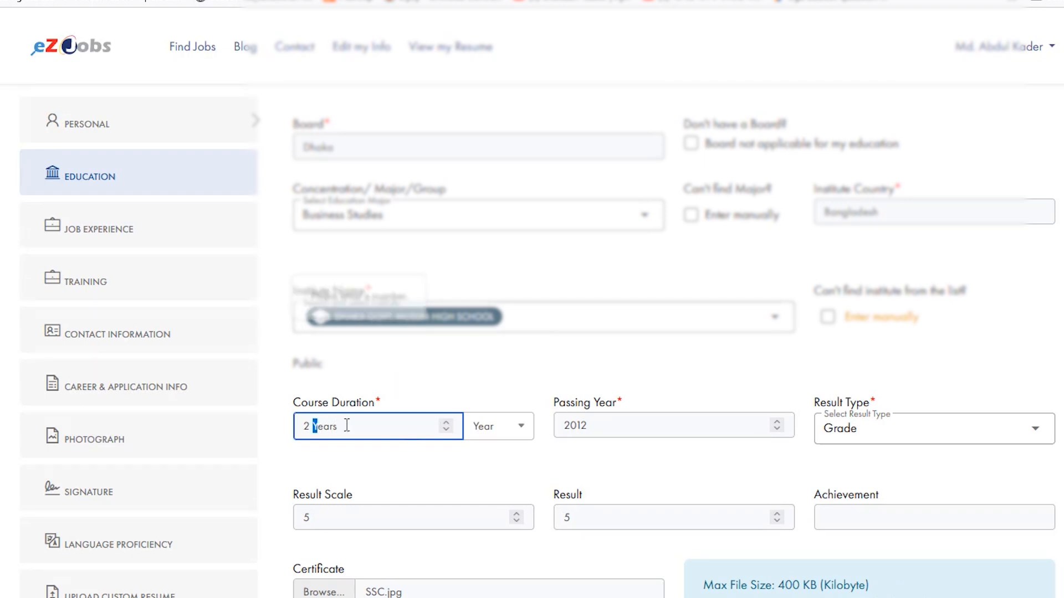
drag(314, 426, 399, 430)
scroll(423, 430, down, 3)
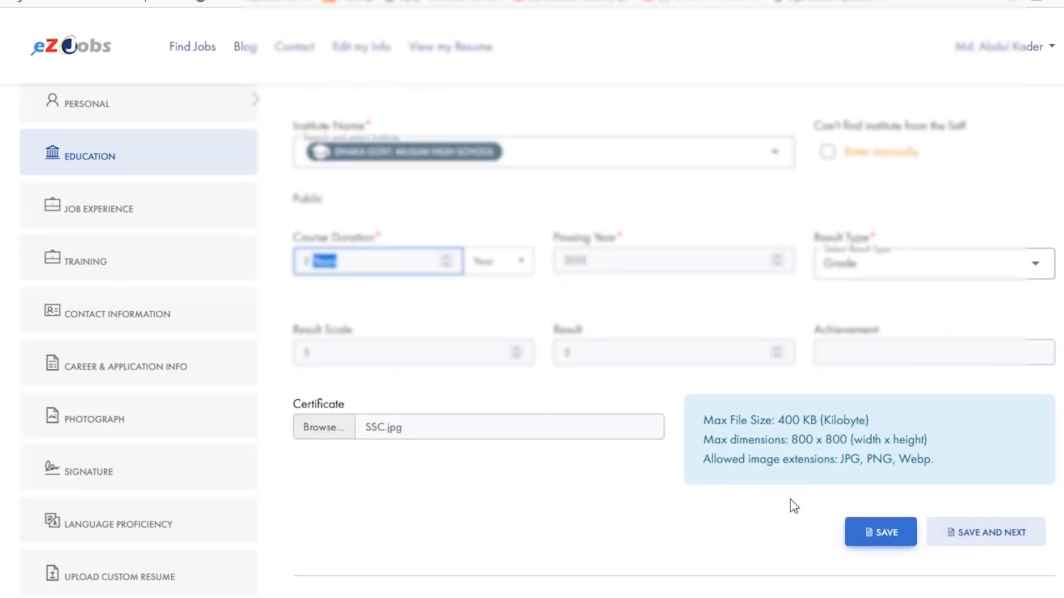
click(872, 538)
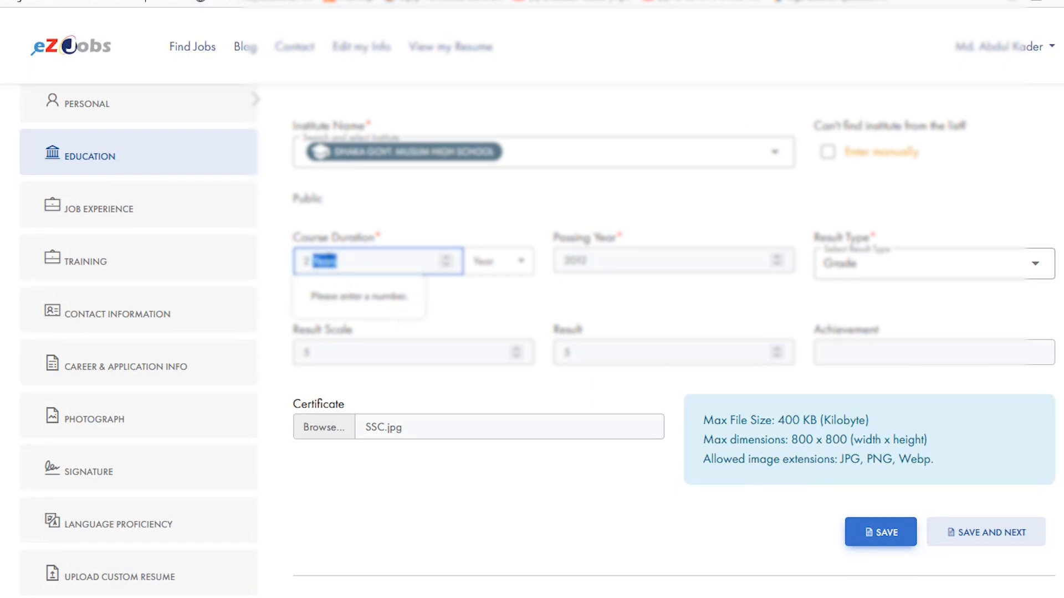
key(BackSpace)
click(881, 531)
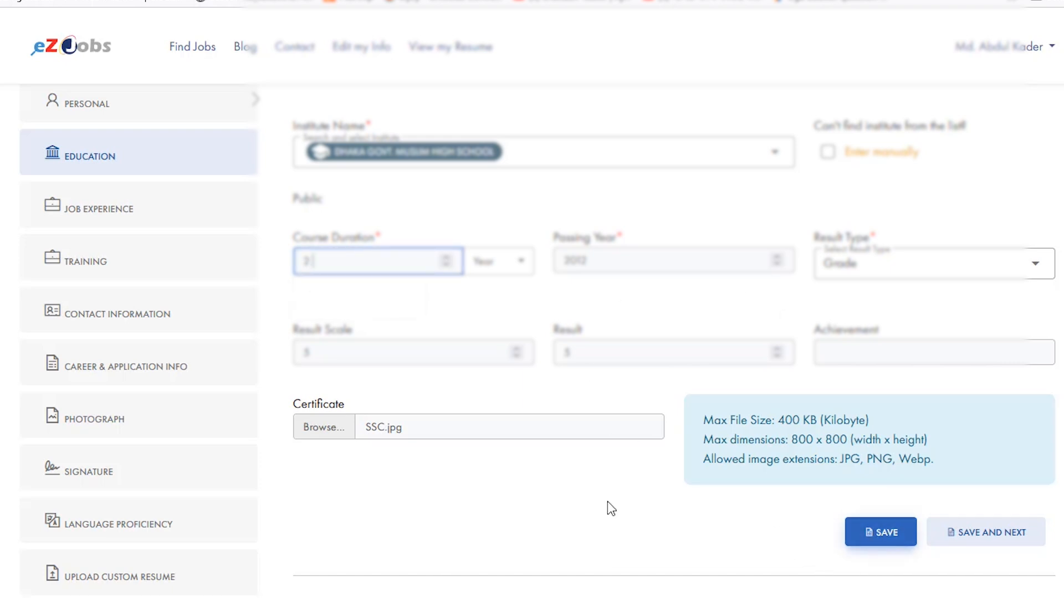
scroll(619, 507, up, 5)
scroll(578, 310, down, 2)
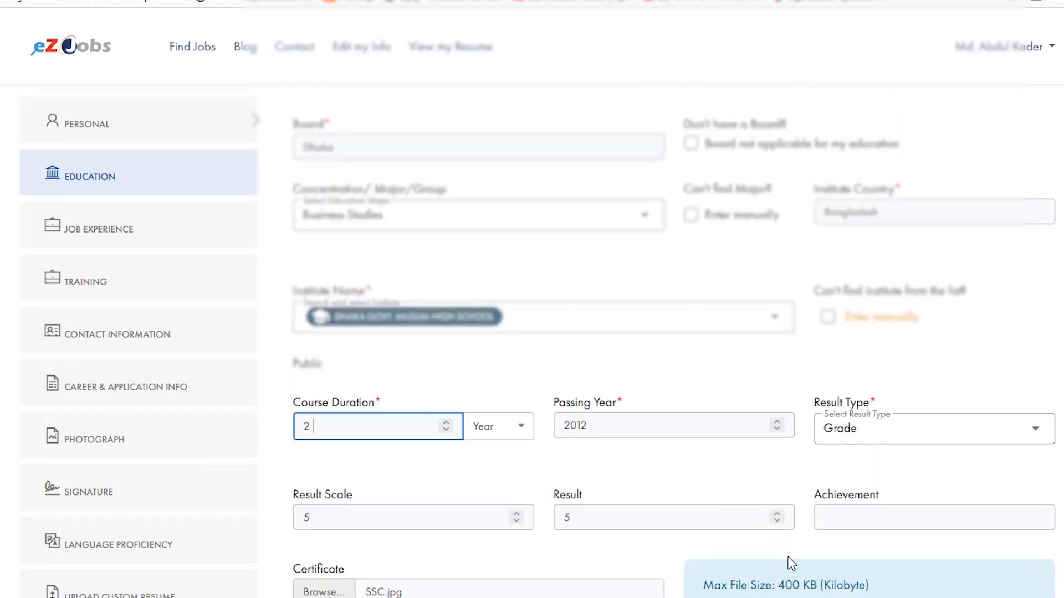
scroll(808, 571, down, 2)
scroll(883, 572, down, 2)
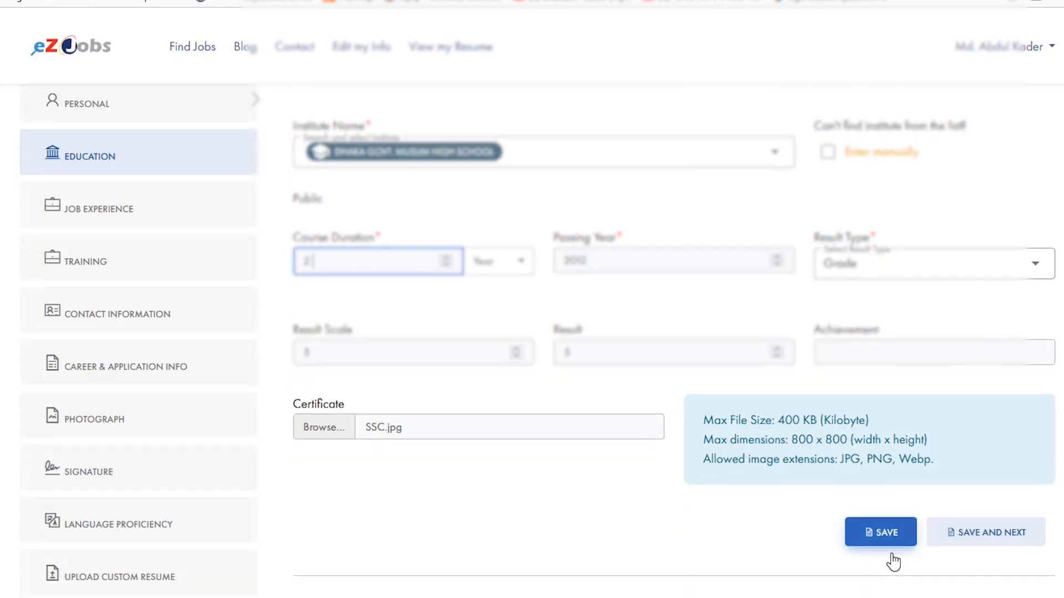
click(889, 543)
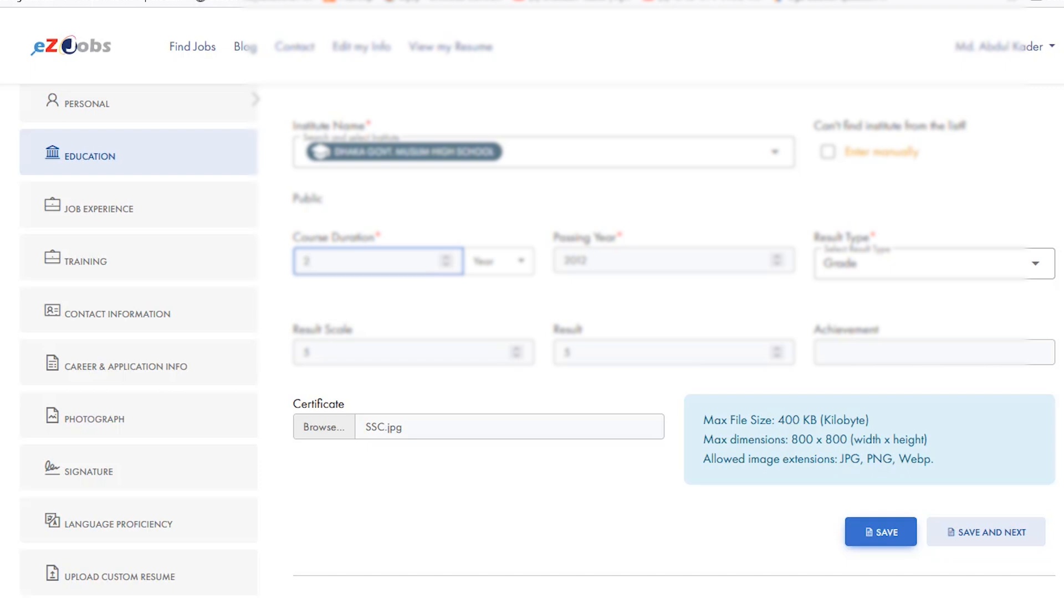
click(888, 542)
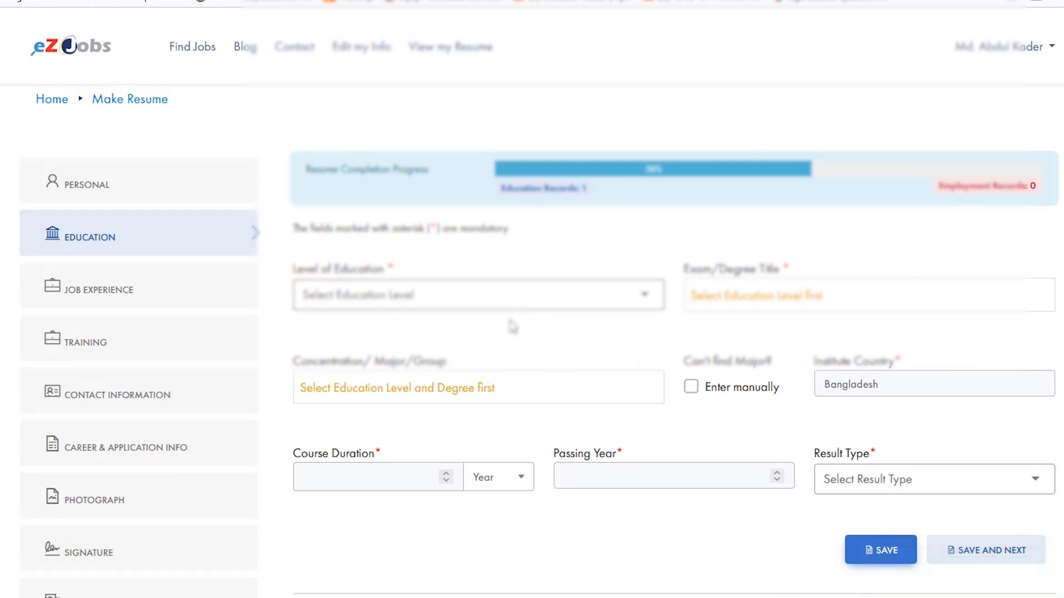
- Start a Higher Secondary education record with HSC as the degree title and Dhaka as the board
click(373, 299)
click(366, 429)
click(823, 296)
click(715, 399)
click(377, 394)
click(355, 221)
- Set the HSC record's major to Business Studies and its institute to Dhaka Imperial College
click(366, 459)
text(dhaka)
key(BackSpace)
key(BackSpace)
key(BackSpace)
key(BackSpace)
key(BackSpace)
key(BackSpace)
text(bus)
click(346, 534)
click(382, 483)
text(dhaka imp)
click(388, 527)
- Enter a course duration of 2 years, passing year 2014, result type Grade, result scale 5 and result 5
click(365, 426)
text(2)
click(659, 425)
text(2014)
click(879, 428)
text(5)
key(BackSpace)
click(853, 469)
click(430, 515)
- Review all entries of the HSC record and the certificate upload requirements
scroll(795, 413, up, 6)
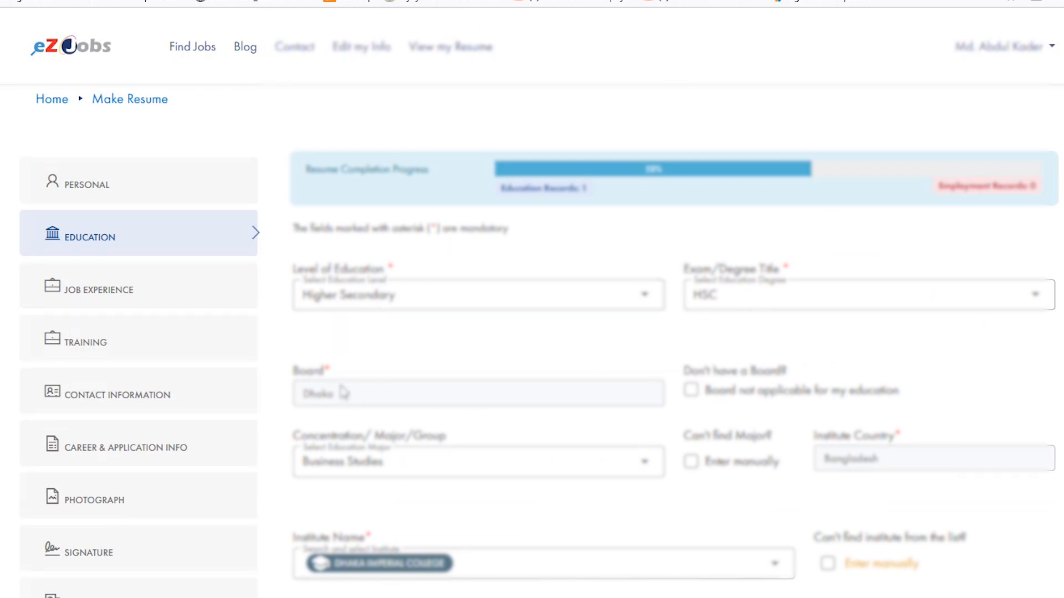
scroll(400, 402, down, 2)
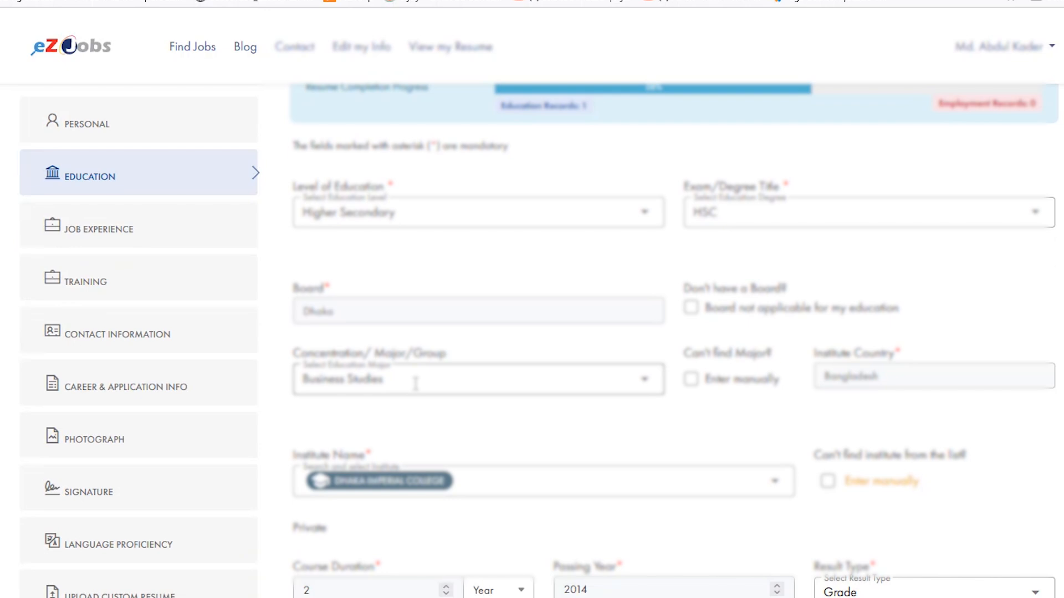
scroll(415, 383, down, 1)
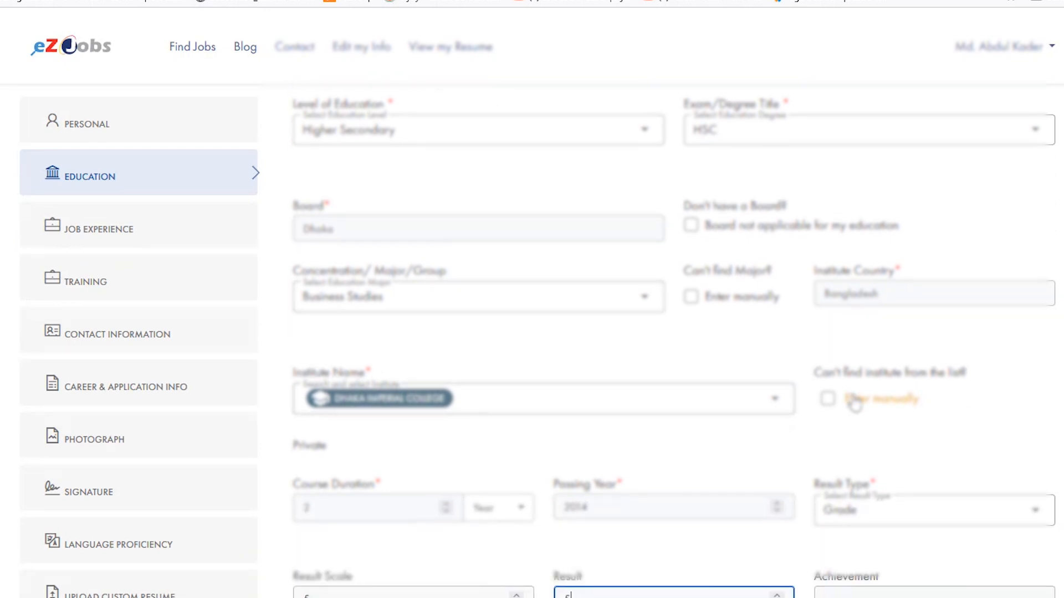
scroll(775, 407, down, 3)
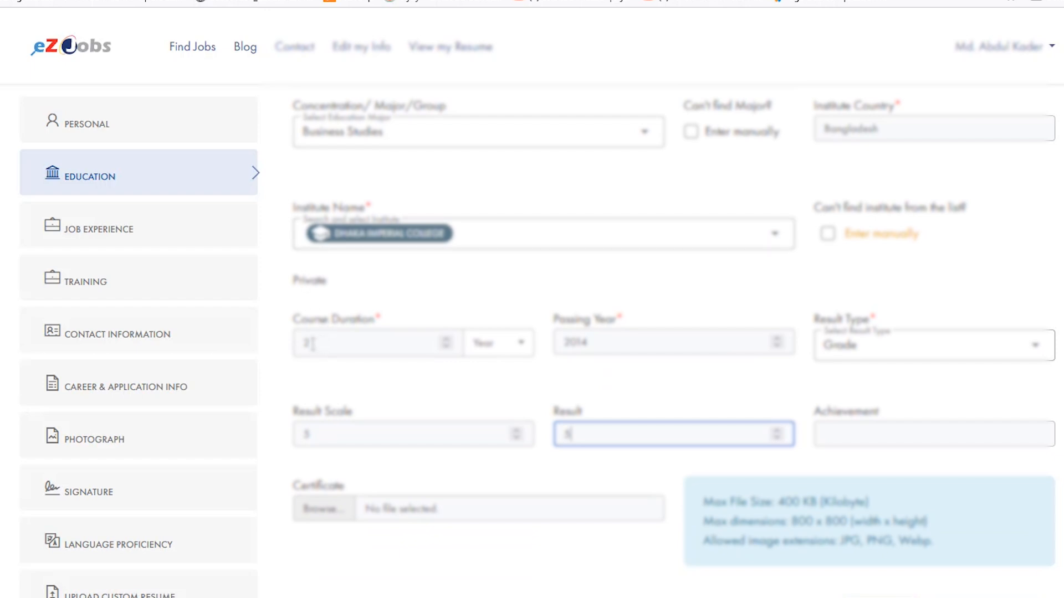
click(312, 344)
click(421, 302)
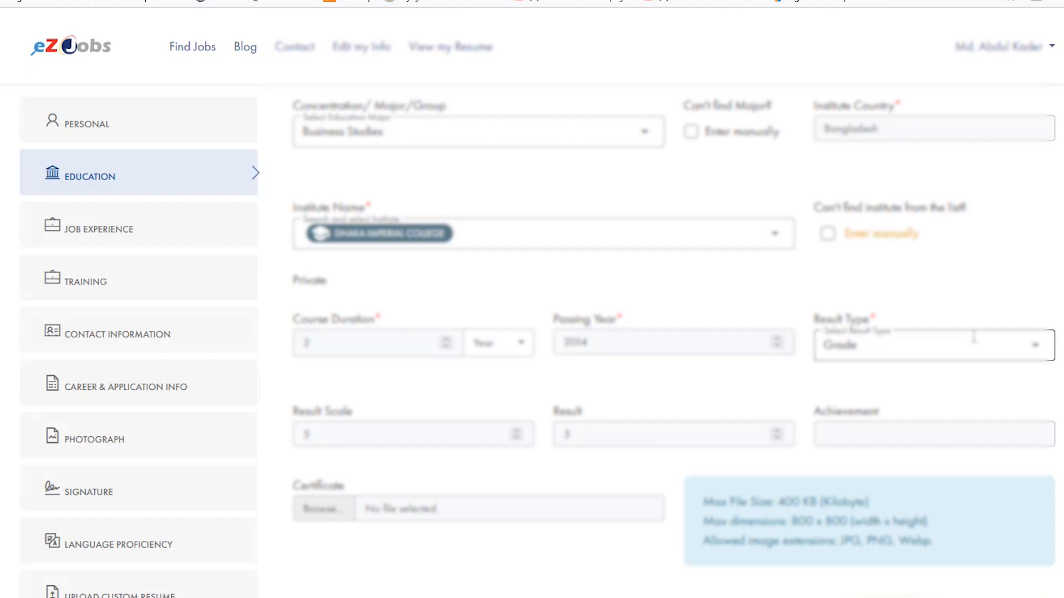
scroll(841, 331, down, 3)
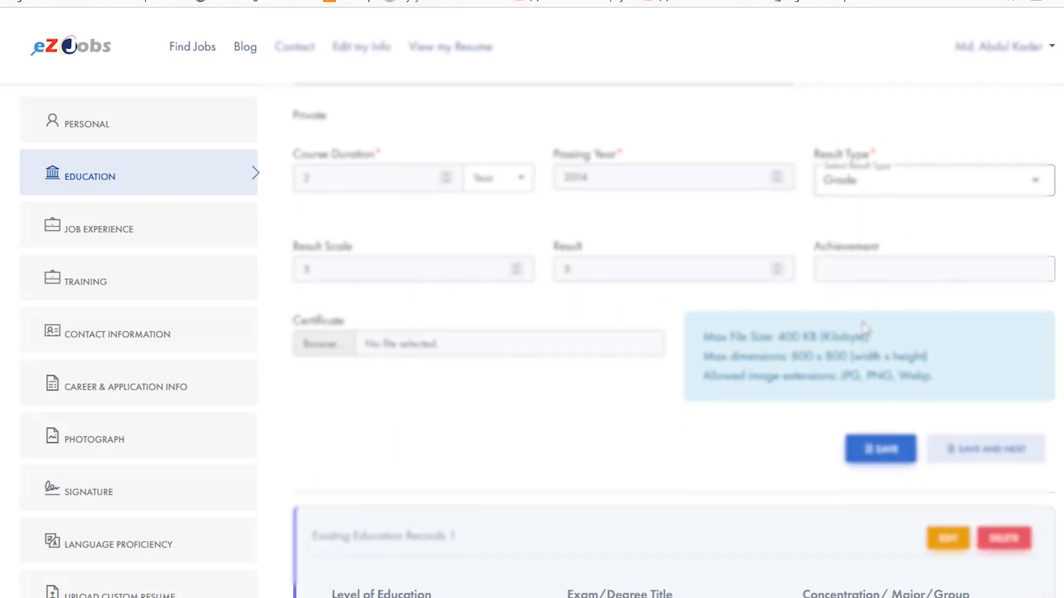
drag(711, 343, 952, 374)
click(816, 381)
- Attach the hsc image as the certificate and save the HSC education record
click(330, 350)
click(367, 80)
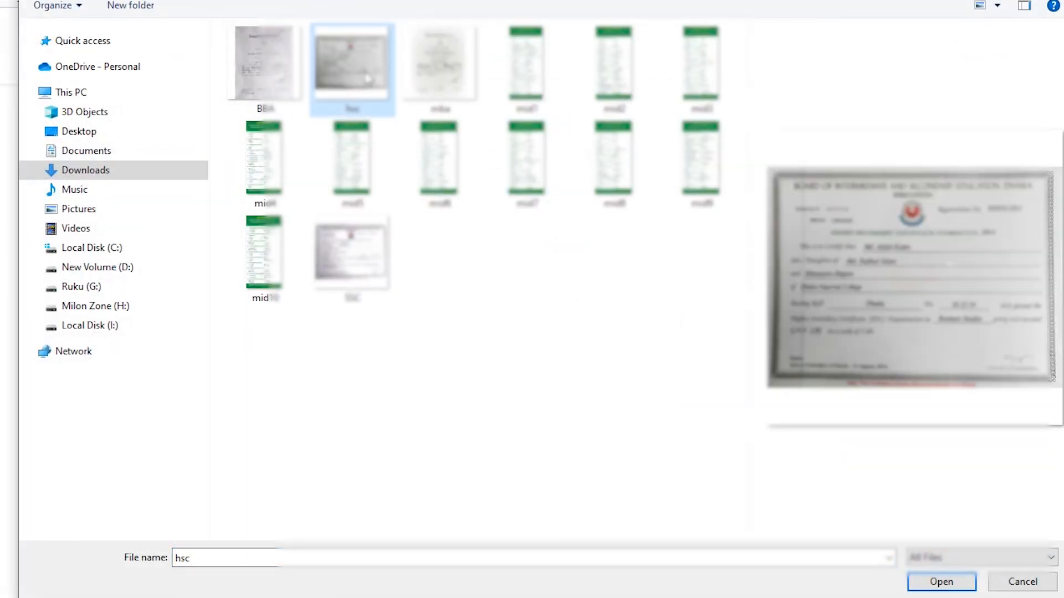
click(921, 580)
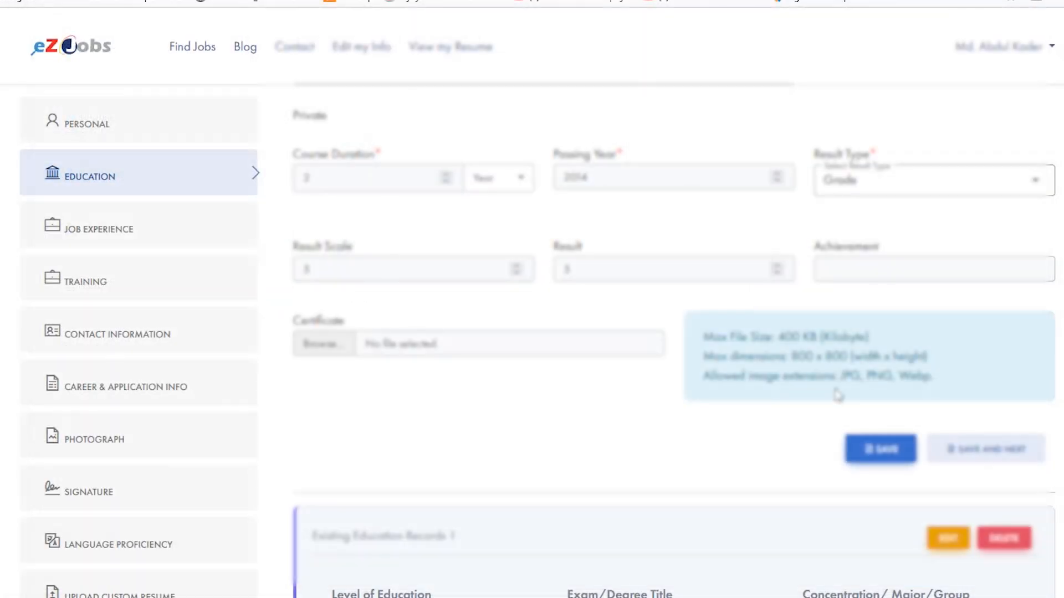
scroll(874, 391, down, 3)
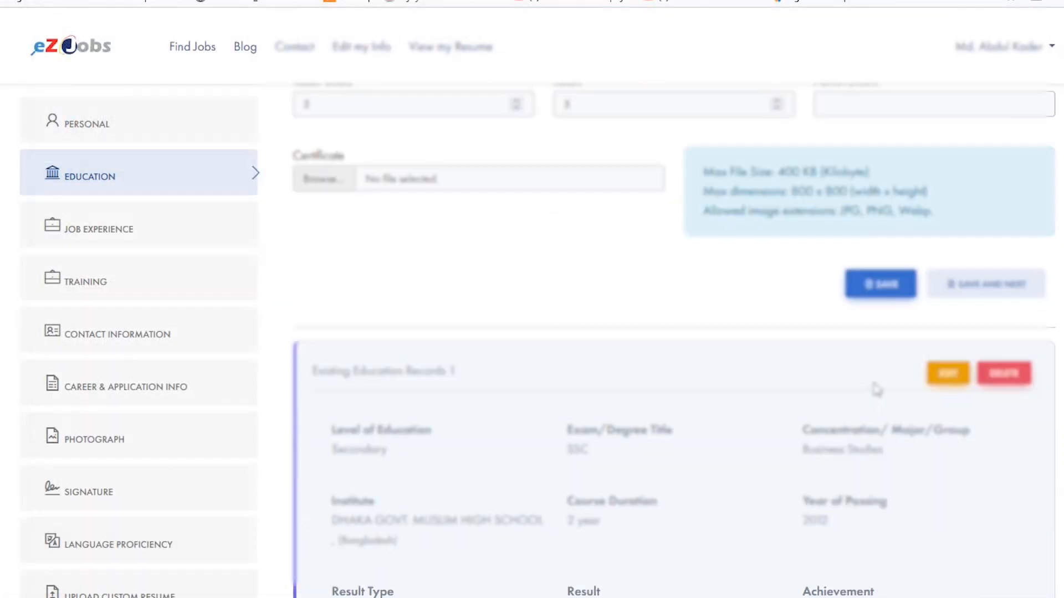
scroll(876, 387, down, 3)
scroll(886, 385, up, 6)
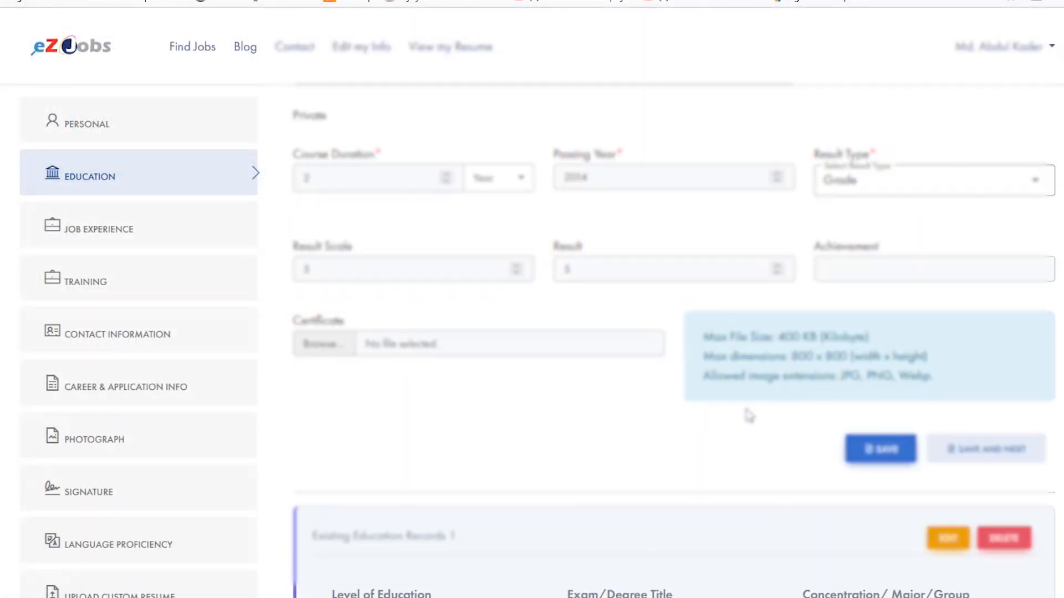
scroll(748, 415, up, 3)
scroll(896, 584, down, 2)
click(885, 533)
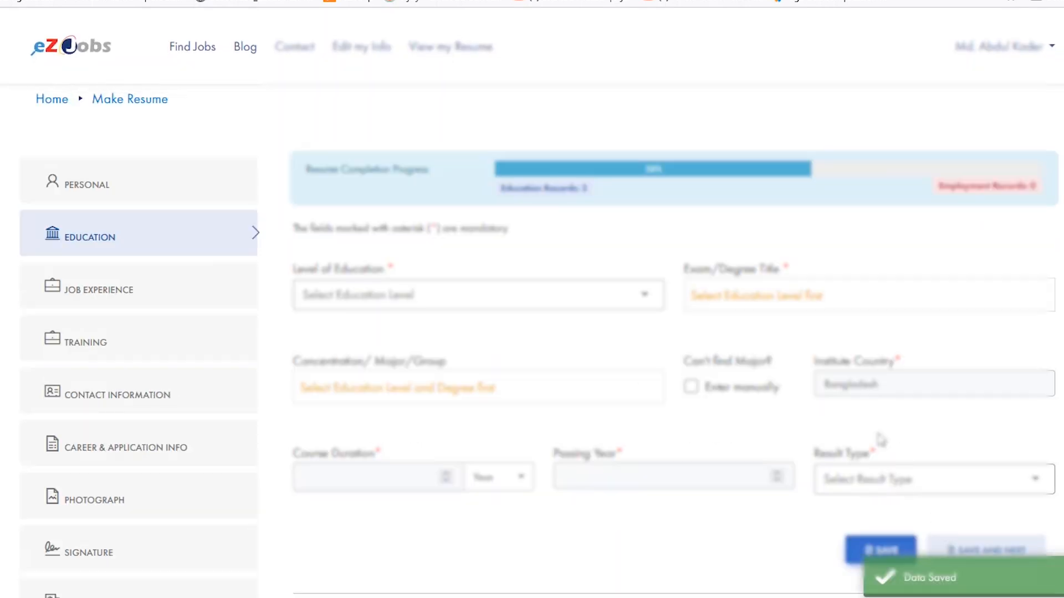
- Review the saved SSC and HSC education records and return to the blank education form
scroll(878, 440, down, 8)
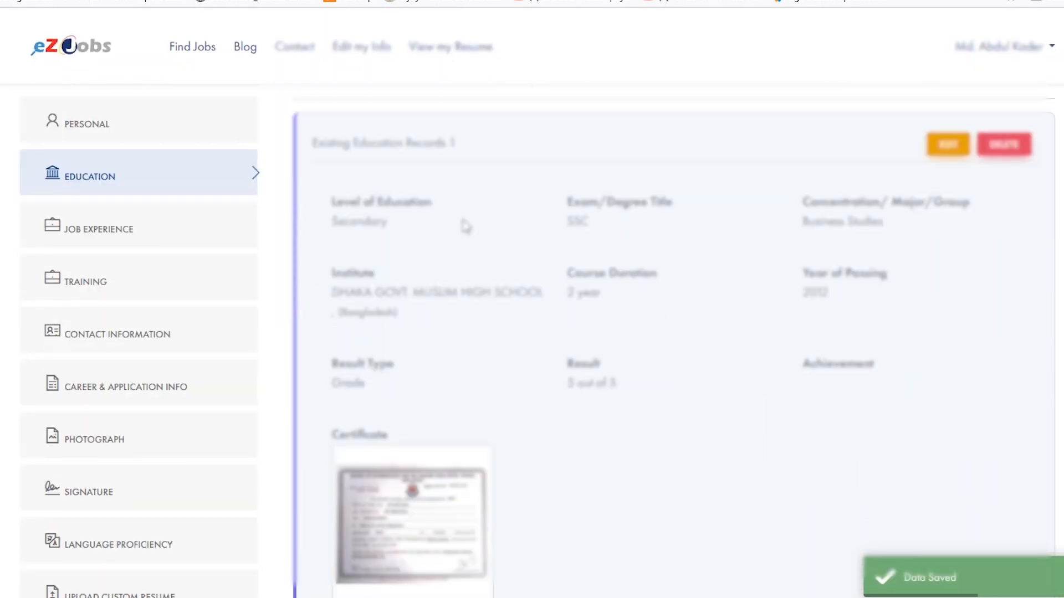
scroll(850, 435, down, 8)
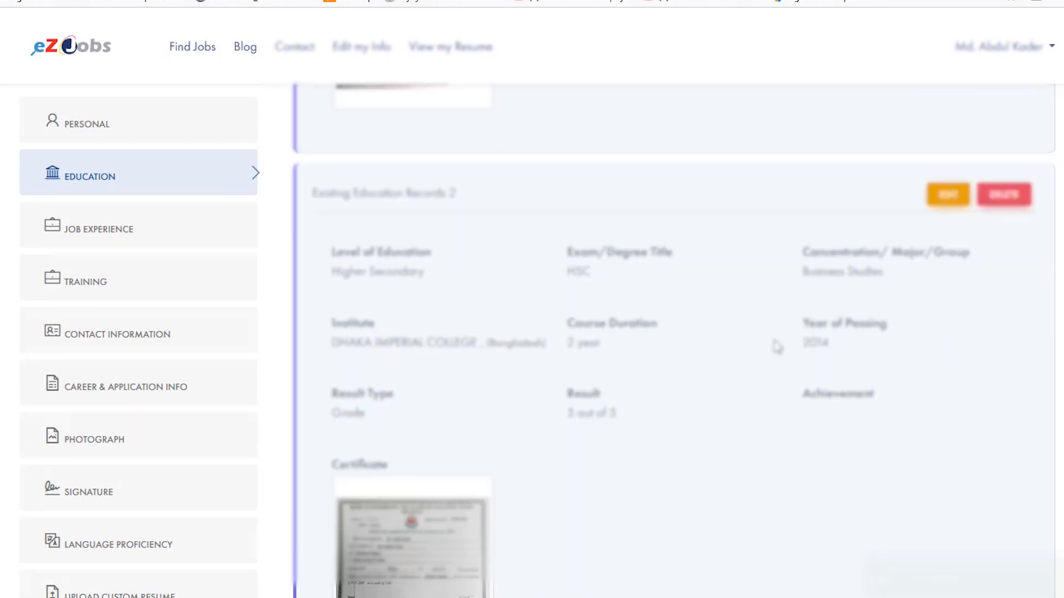
scroll(770, 342, up, 7)
scroll(738, 341, up, 10)
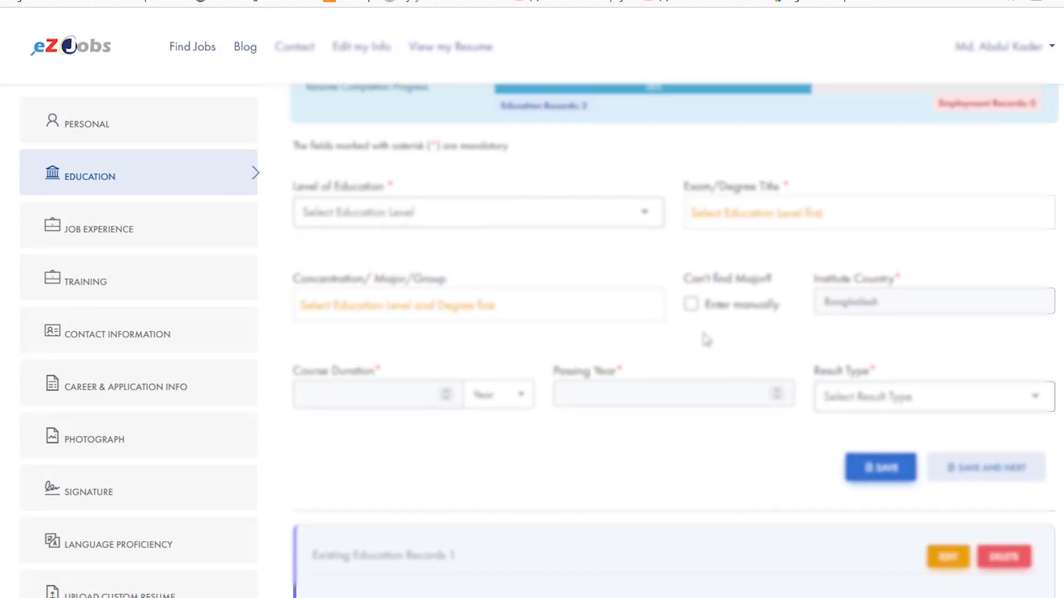
- Set the education level to Bachelor/ Honors, the degree title to Bachelor of Business Administration (BBA) and the major to Marketing
click(399, 301)
click(382, 495)
click(817, 299)
click(817, 430)
click(404, 389)
text(mar)
click(402, 459)
click(457, 487)
key(BackSpace)
key(BackSpace)
key(BackSpace)
key(BackSpace)
text(ina)
key(BackSpace)
key(BackSpace)
key(BackSpace)
key(BackSpace)
text(fin)
key(BackSpace)
key(BackSpace)
key(BackSpace)
text(FB)
key(BackSpace)
key(BackSpace)
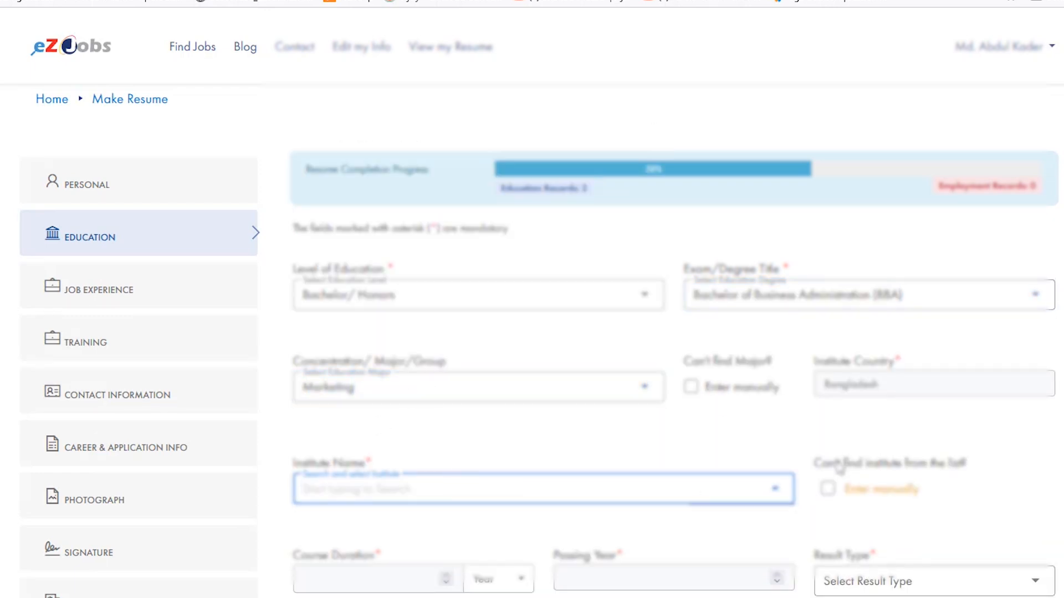
- Switch the institute name to manual entry and enter Facuty of Business Studies
click(828, 489)
click(422, 488)
text(Faculty of Business Studies)
- Enter a course duration of 4 years, passing year 2019, result type Grade, result scale 4 and result 3.26
key(Tab)
text(4)
key(Tab)
text(2019)
click(947, 496)
click(908, 559)
click(460, 585)
text(4)
scroll(461, 516, down, 1)
click(608, 505)
text(3.56)
- Attach the BBA image as the certificate and save the Bachelor education record
scroll(778, 424, down, 1)
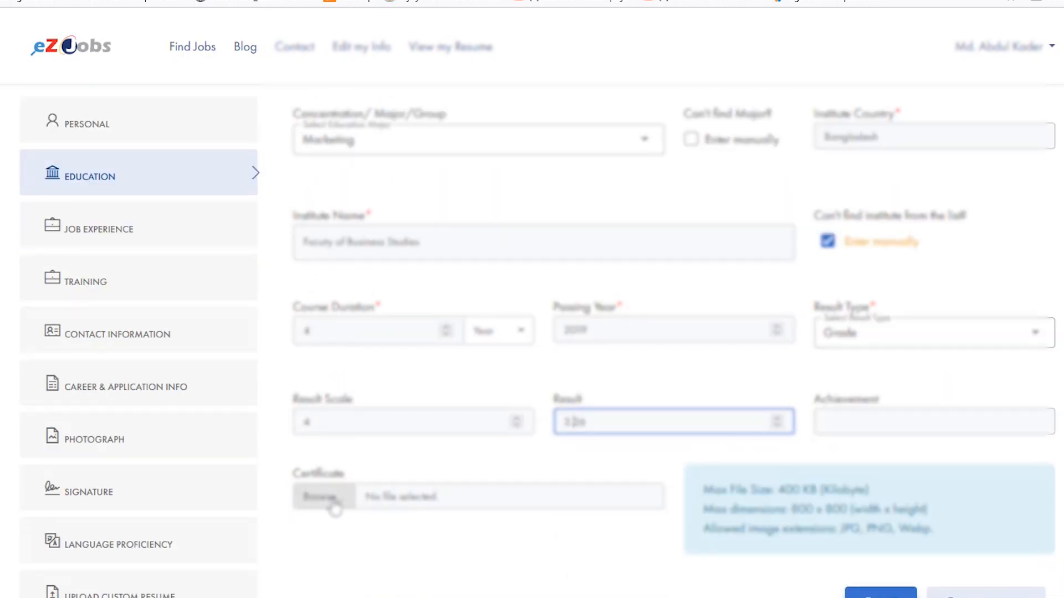
scroll(532, 474, up, 4)
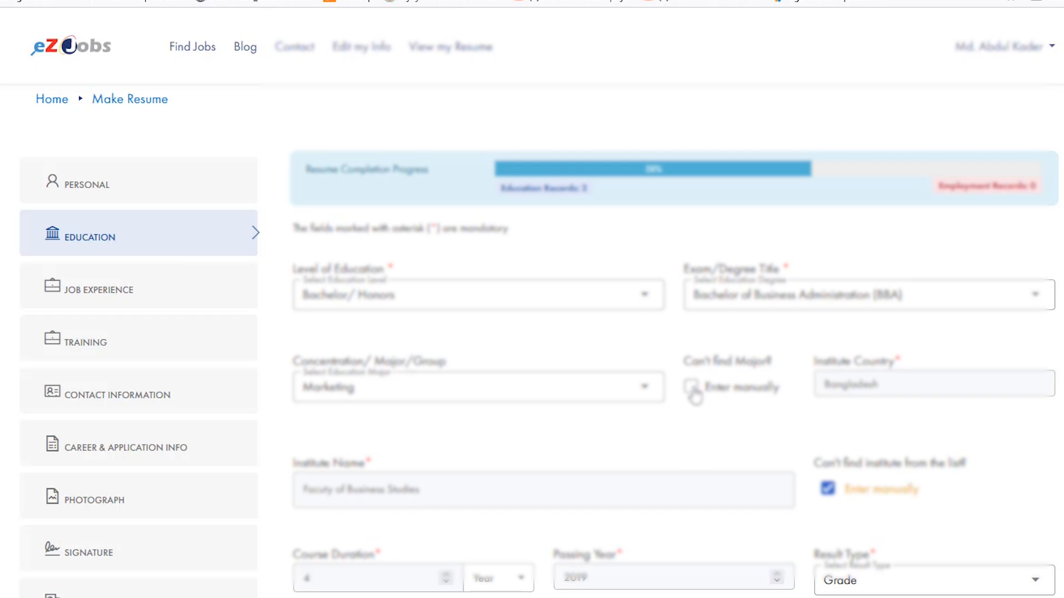
scroll(627, 397, down, 2)
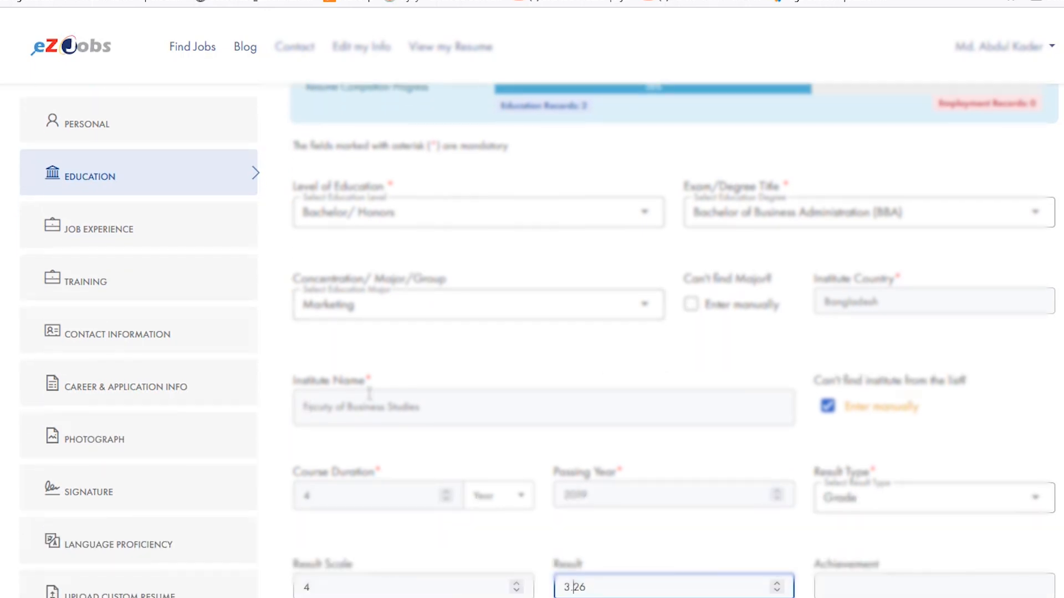
click(458, 401)
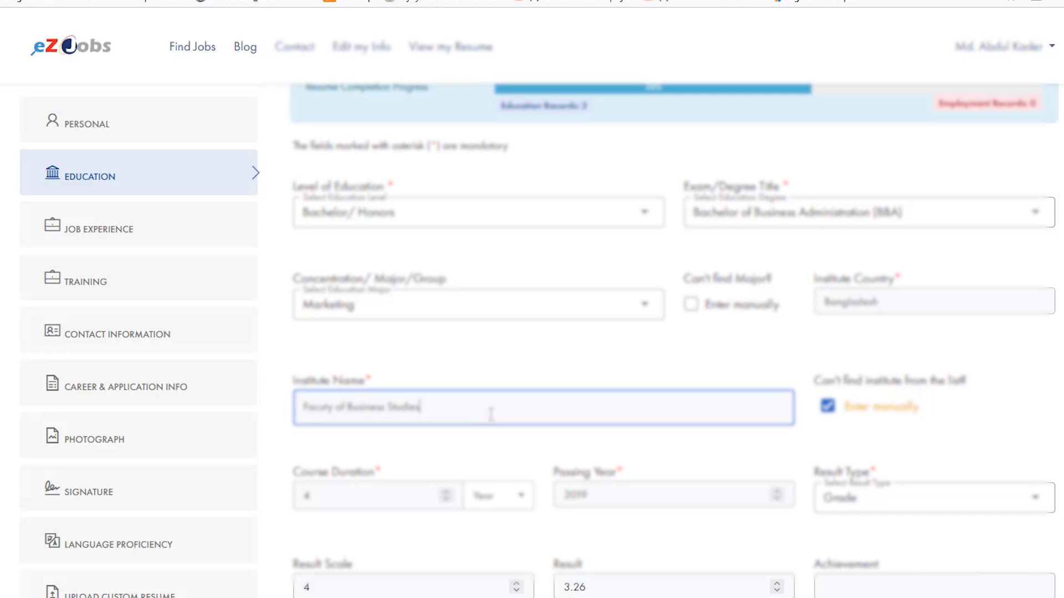
scroll(345, 369, down, 3)
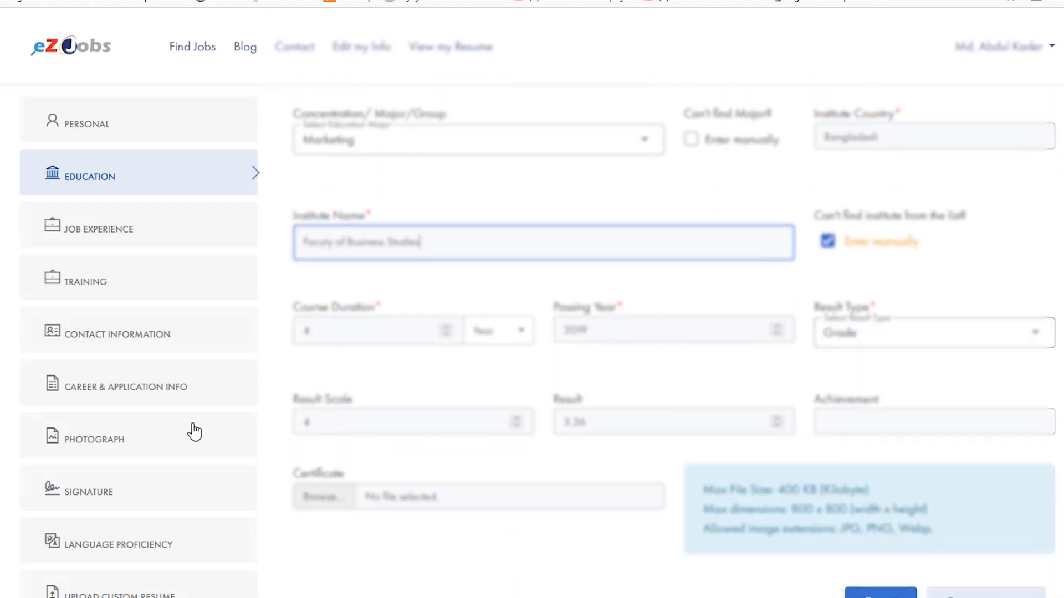
click(336, 505)
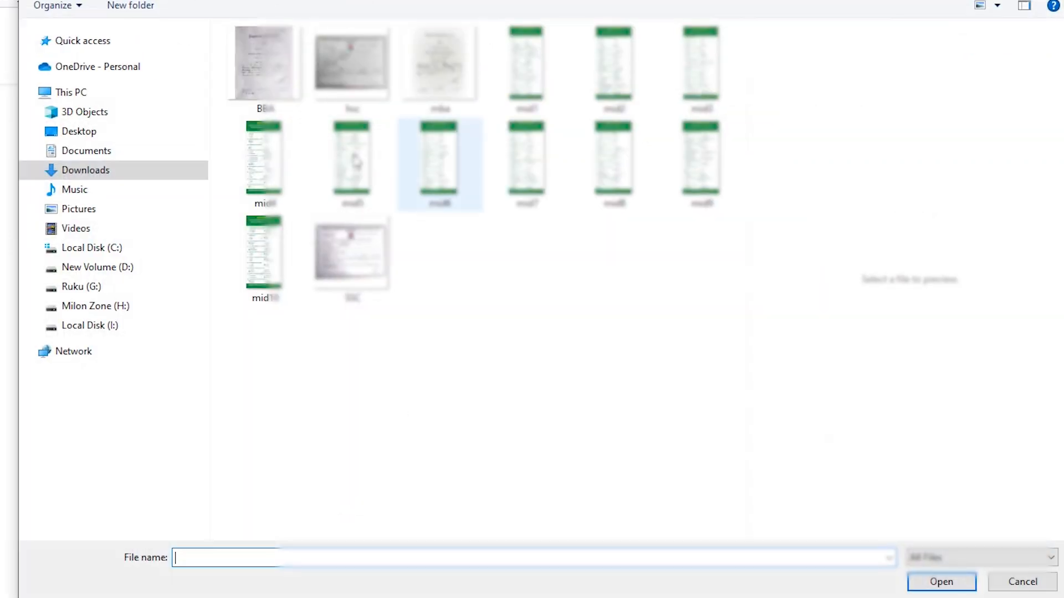
click(263, 71)
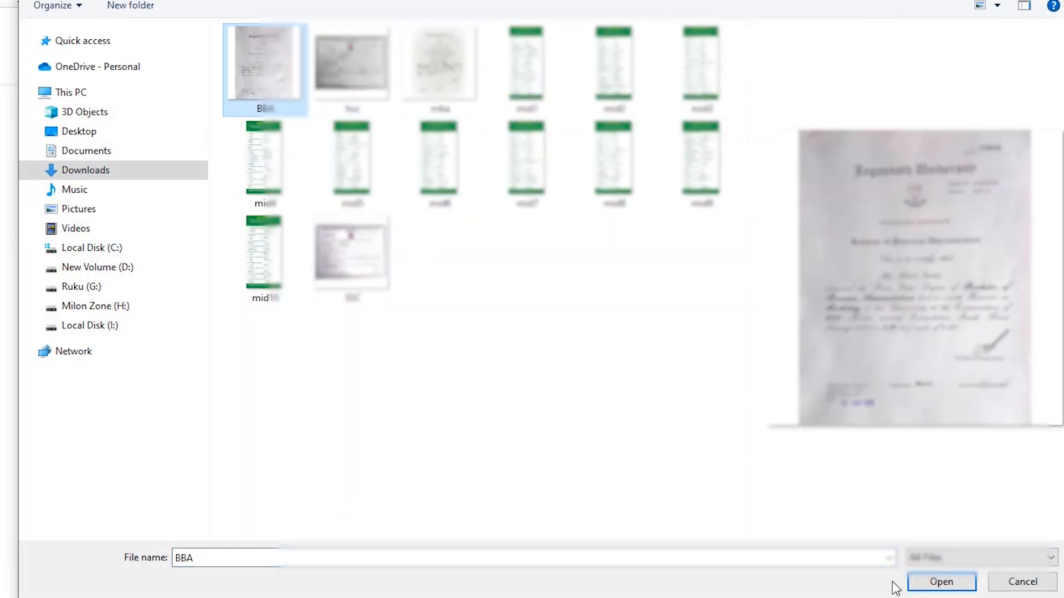
click(940, 581)
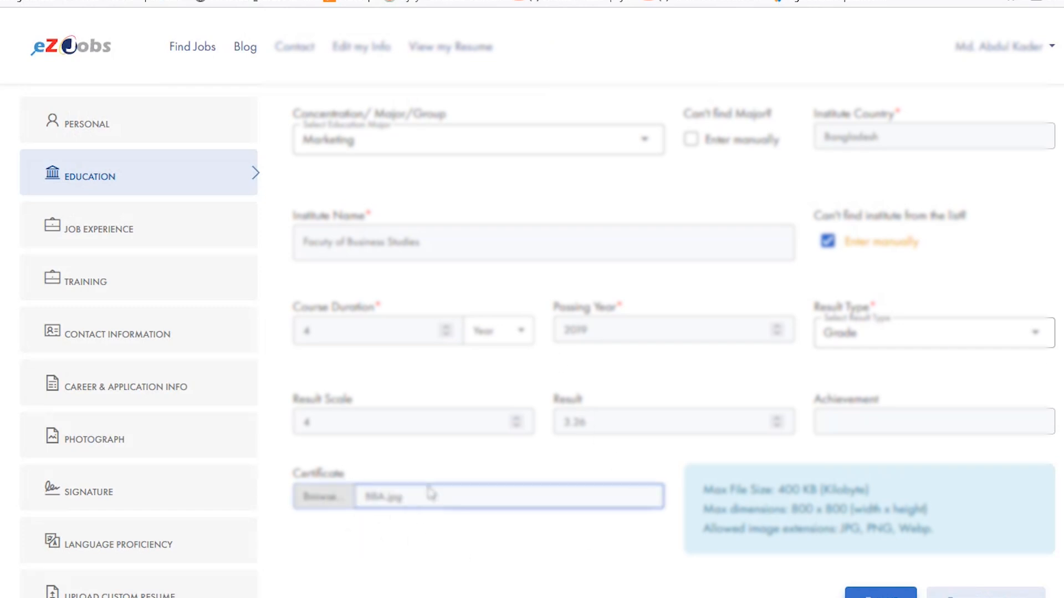
click(875, 594)
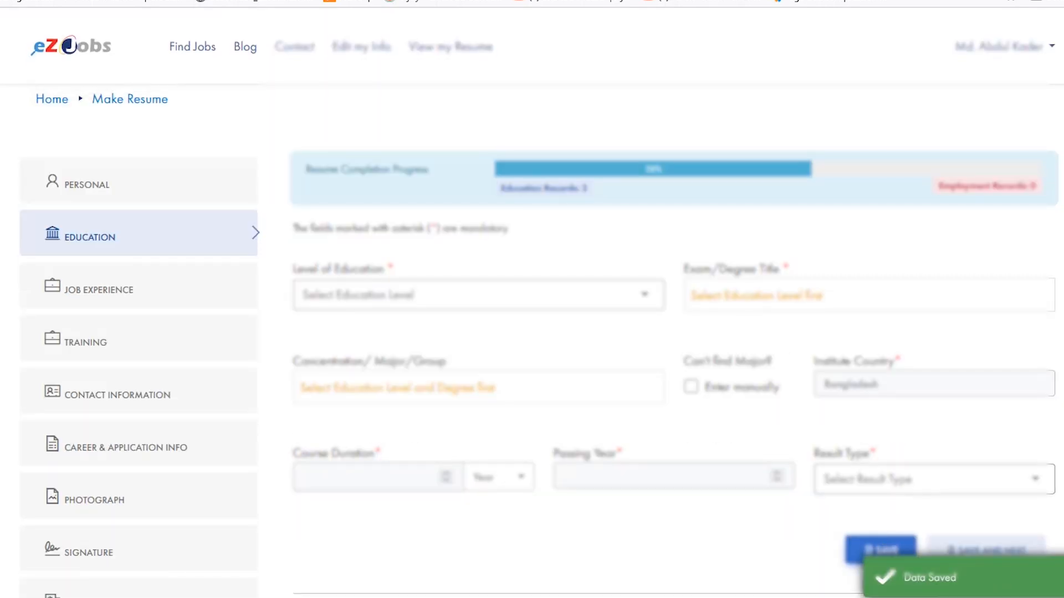
- Review the existing education records down to the new BBA record and return to the blank form
scroll(686, 380, down, 7)
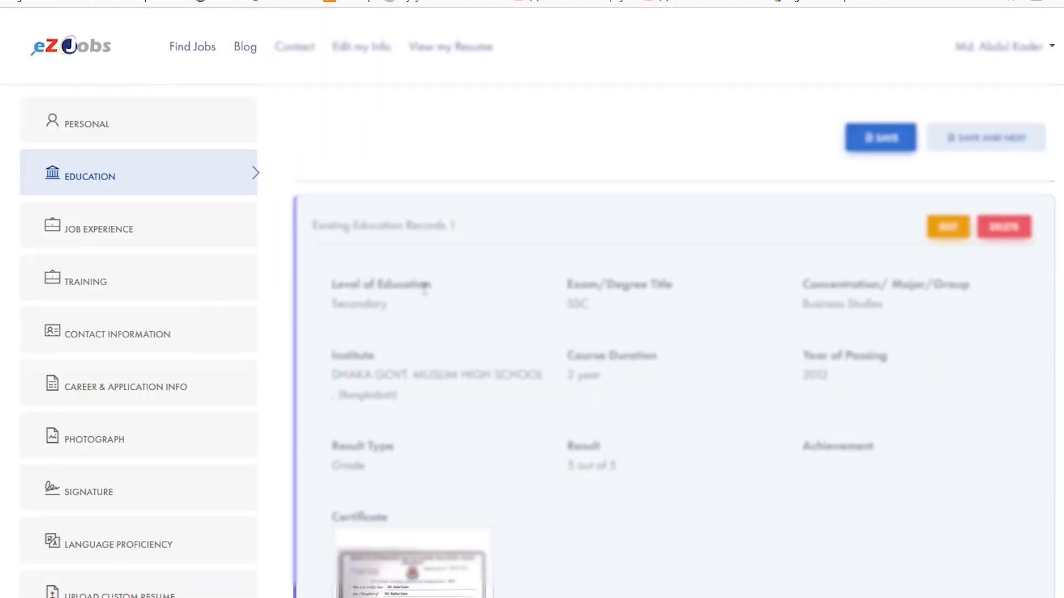
scroll(424, 288, down, 3)
scroll(424, 215, down, 4)
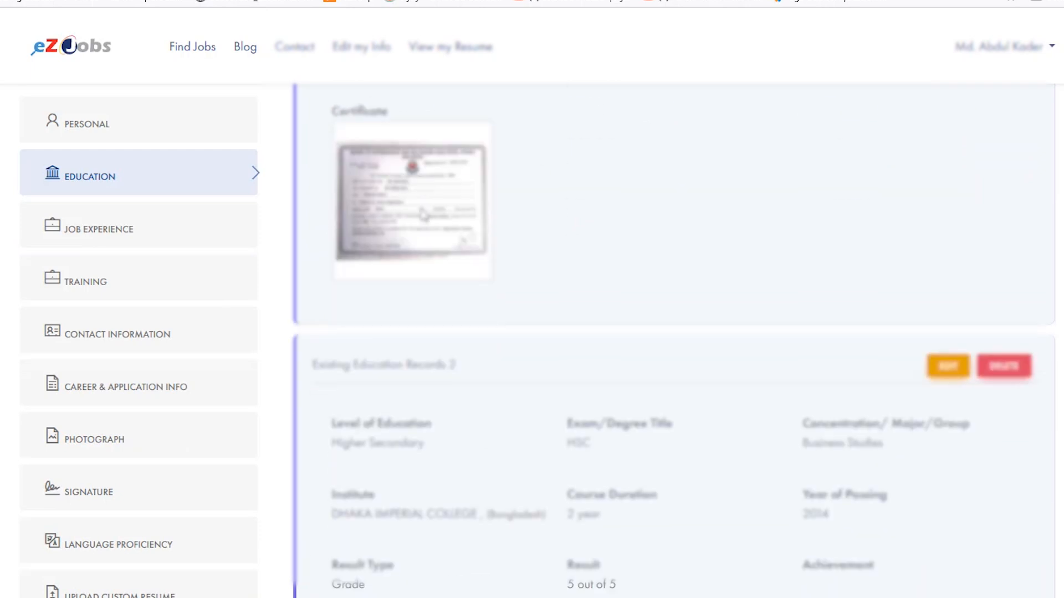
scroll(424, 215, down, 5)
scroll(371, 229, down, 10)
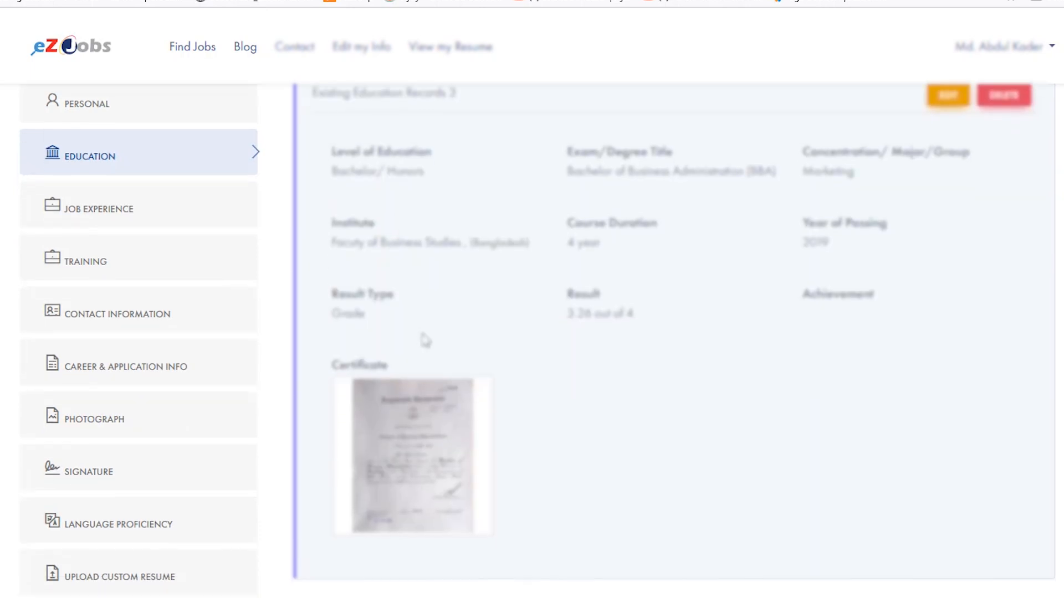
scroll(501, 384, up, 20)
scroll(491, 377, up, 6)
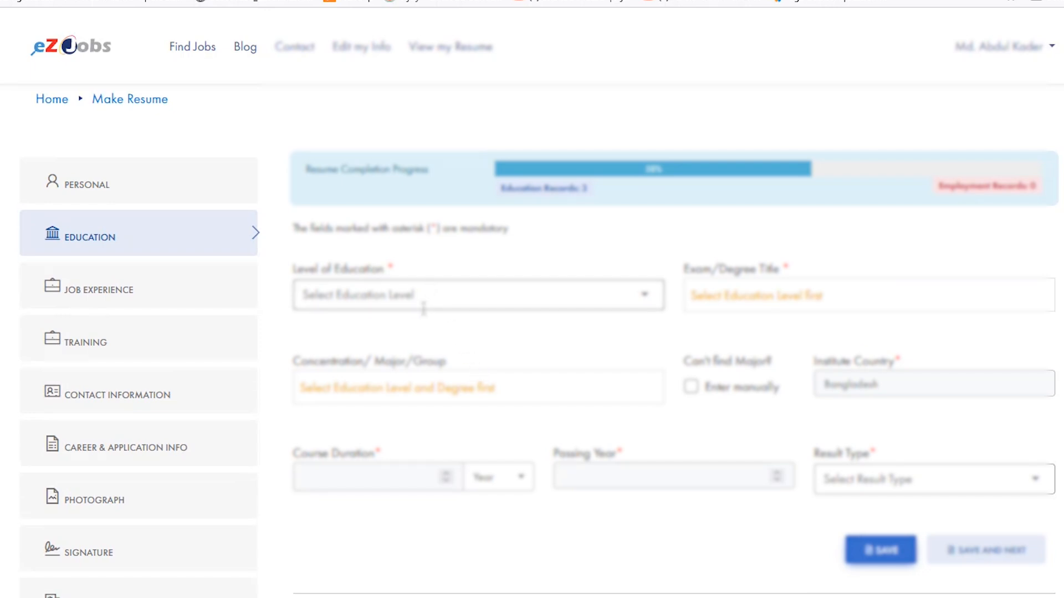
- Choose Masters, Master of Business Administration (MBA) and Marketing, and try to pick Faculty of Business Studies from the institute list
click(423, 302)
click(413, 528)
click(776, 296)
click(775, 528)
click(409, 388)
text(ma)
click(437, 487)
text(Faculty of Business Studi)
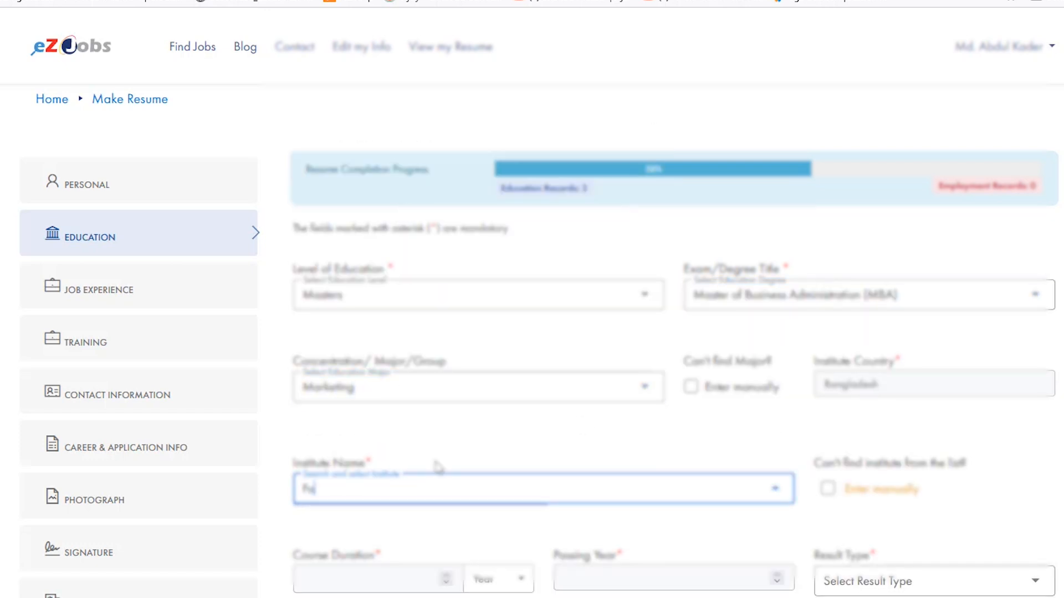
- Enter a course duration of 1 year and passing year 2021 for the MBA record
scroll(437, 469, down, 1)
click(415, 496)
text(1)
click(598, 496)
text(2021)
- Set the MBA result type to Grade, the result scale to 4 and the result to 3.38
click(881, 499)
click(867, 360)
click(377, 586)
text(4)
click(626, 586)
text(3.2)
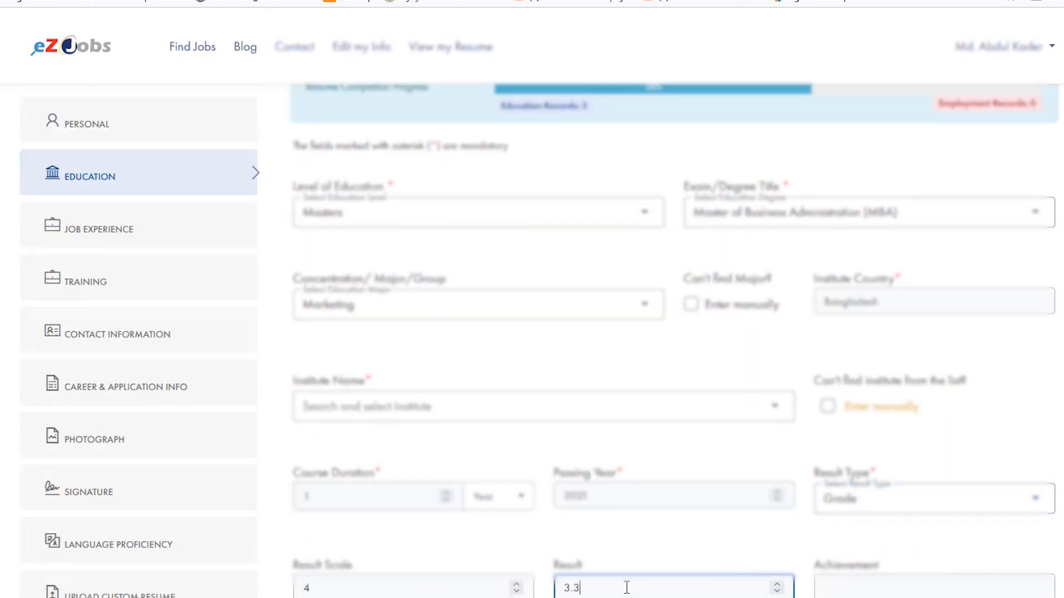
scroll(542, 428, up, 1)
scroll(678, 257, down, 5)
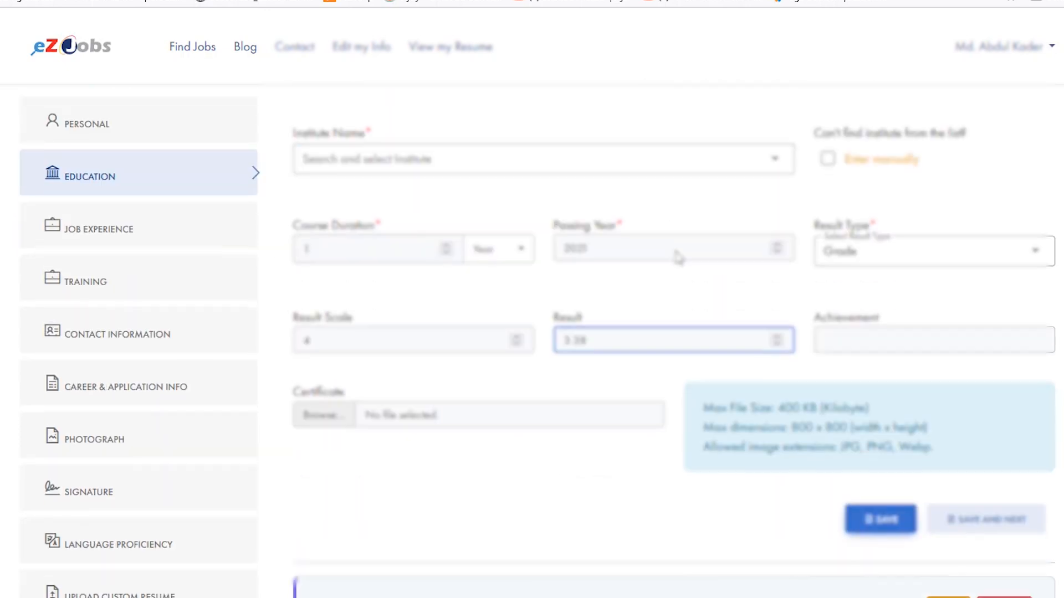
scroll(624, 235, down, 3)
click(315, 261)
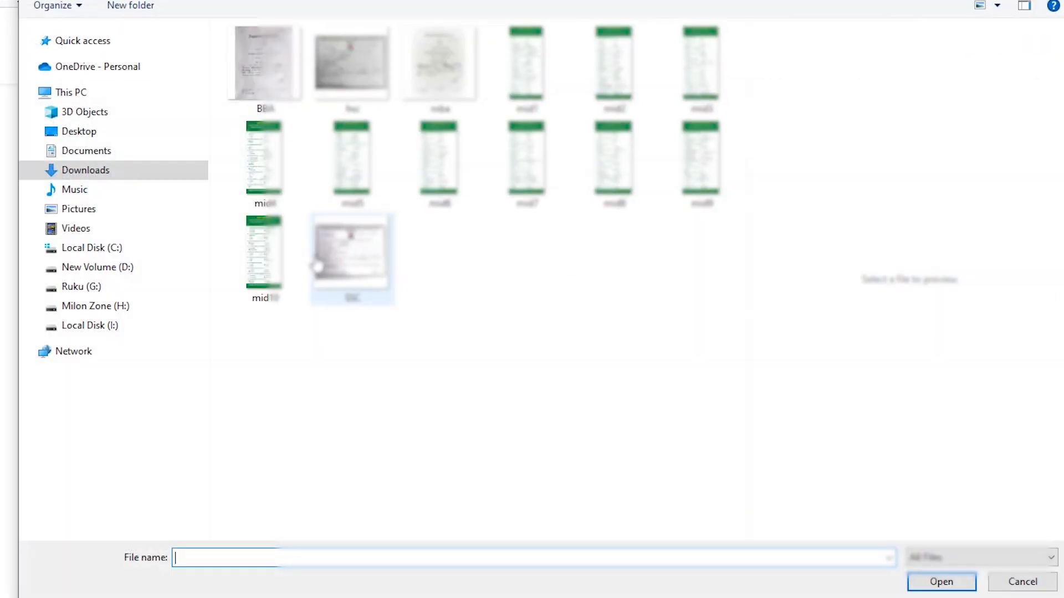
click(1050, 0)
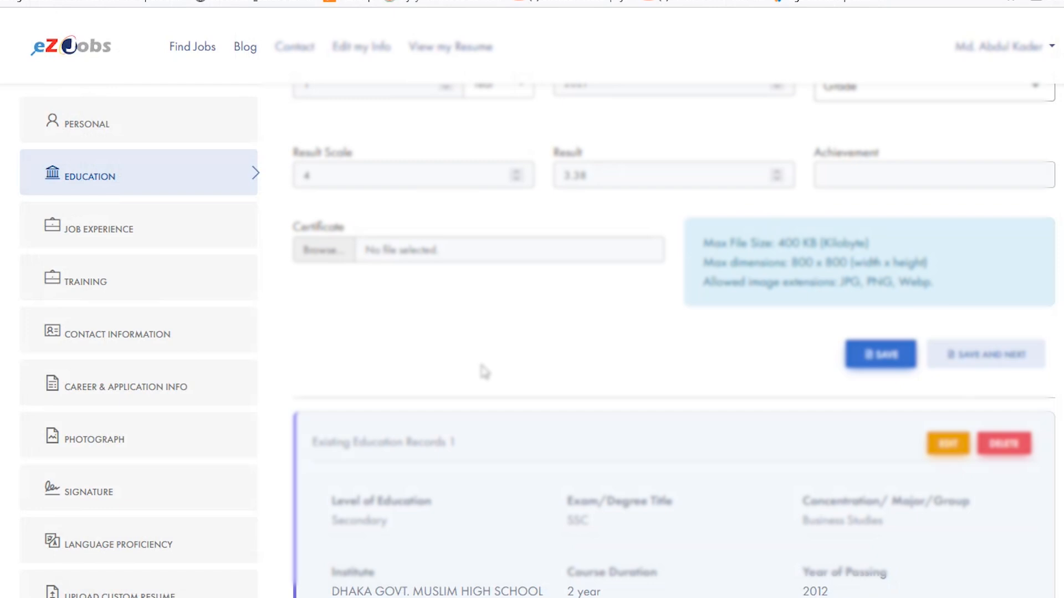
- Attach the mba image as the certificate and try to save the Masters education record
scroll(486, 371, up, 1)
click(305, 334)
click(332, 335)
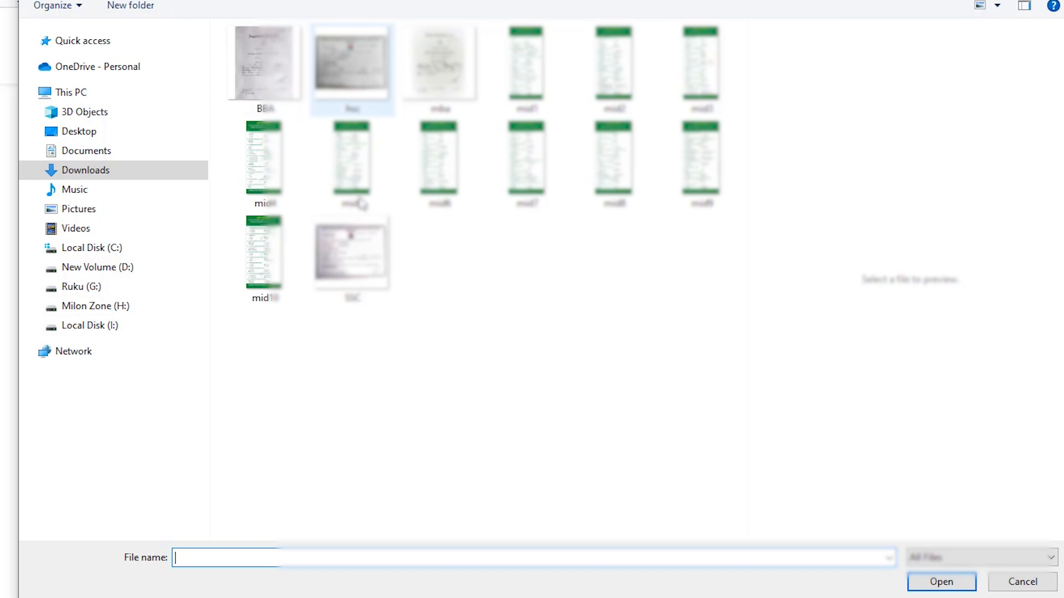
click(443, 77)
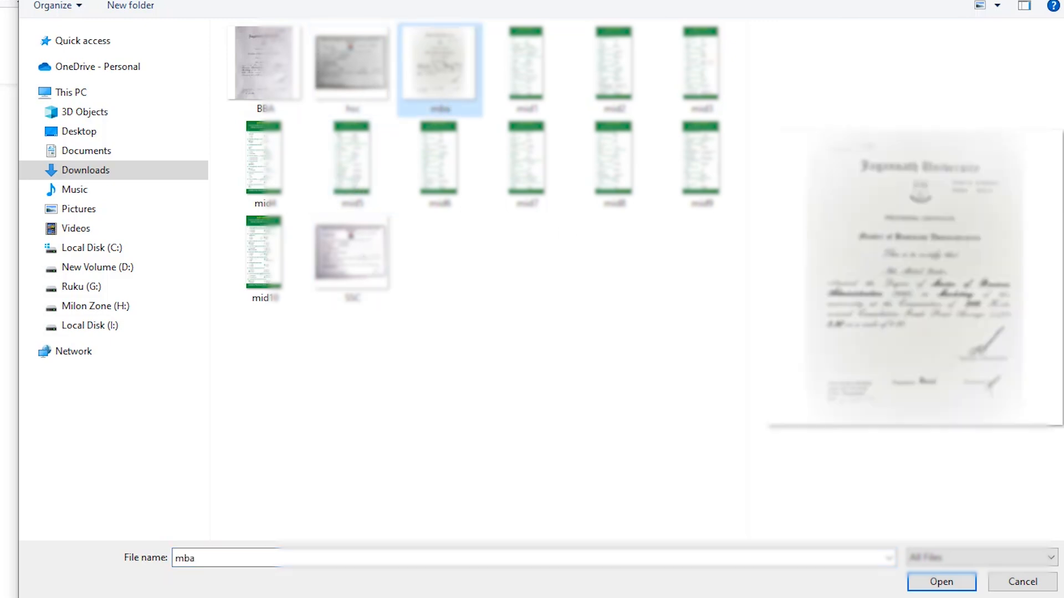
click(952, 583)
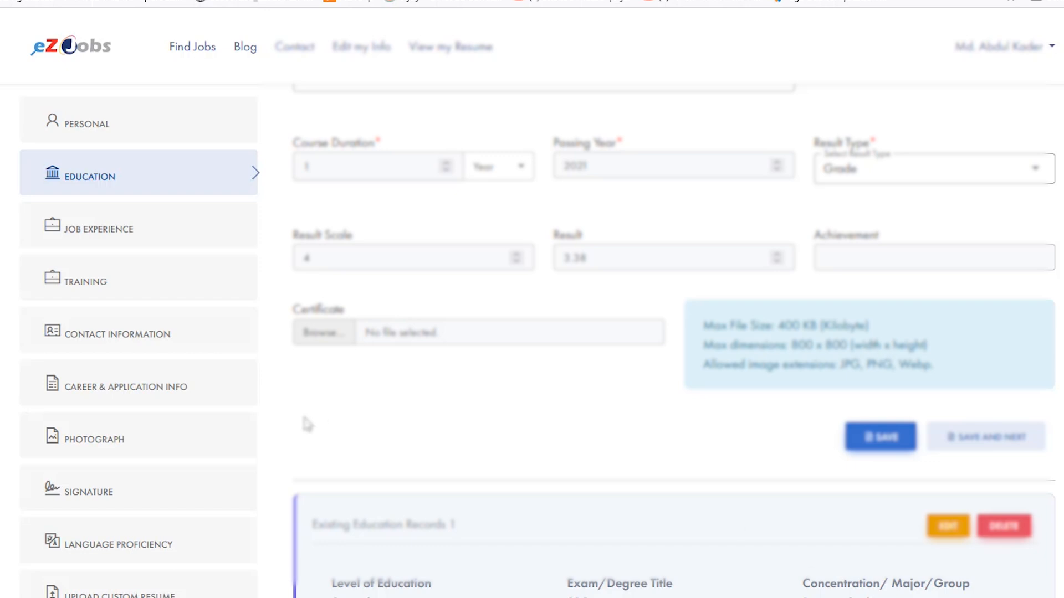
scroll(513, 373, up, 3)
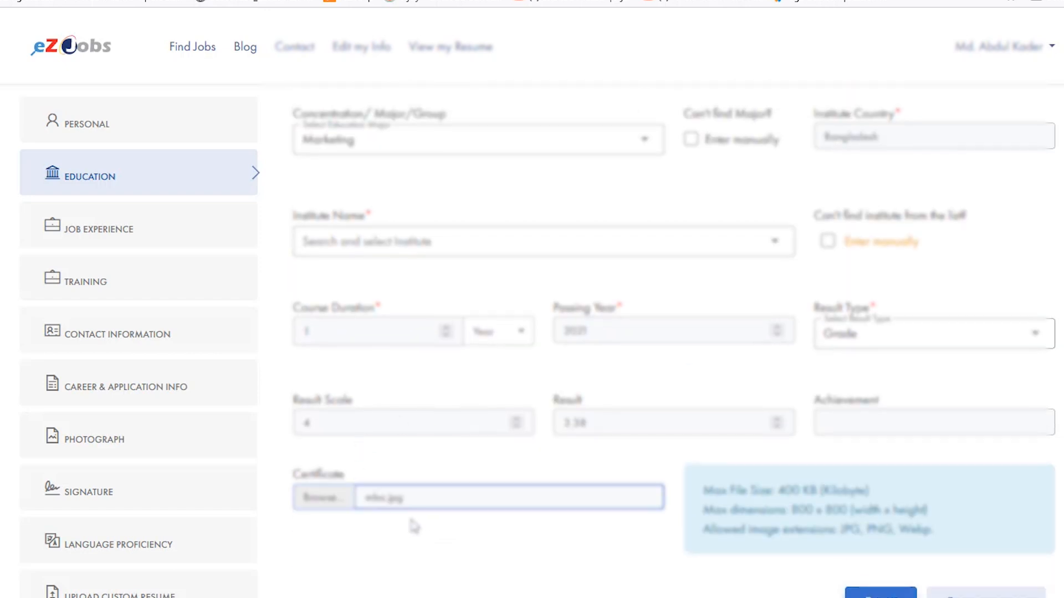
scroll(723, 518, down, 3)
click(881, 441)
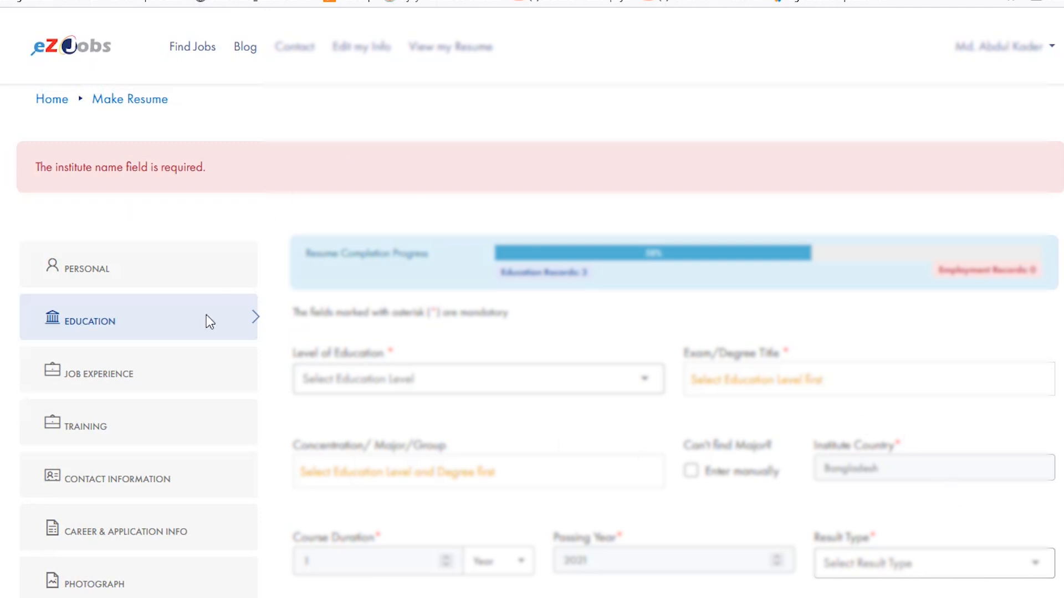
- Set the education level to Masters, the degree title to Master of Business Administration (MBA) and the major to Marketing
scroll(553, 185, down, 5)
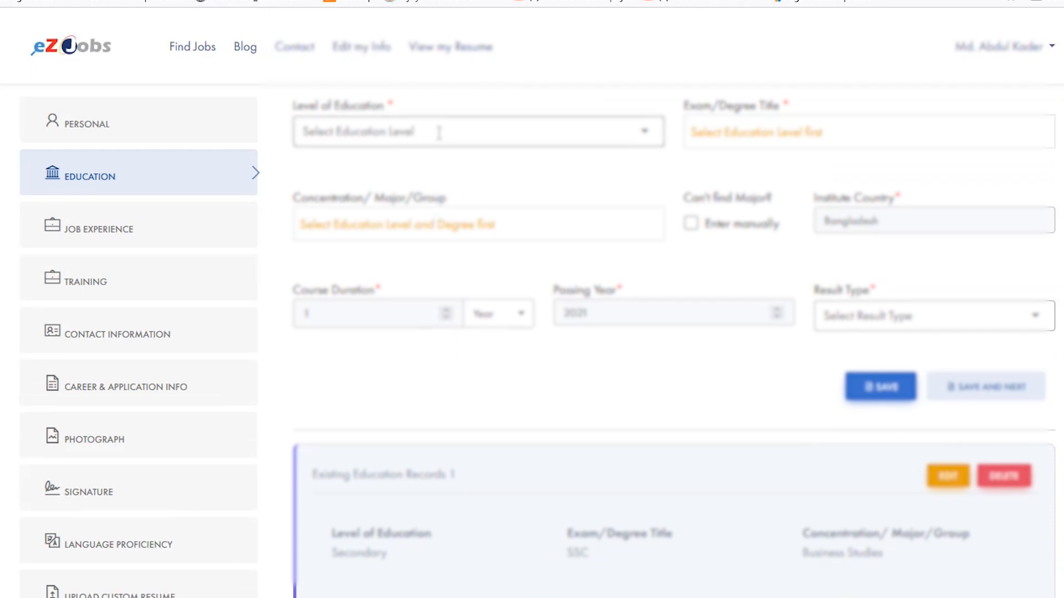
scroll(440, 128, down, 1)
scroll(447, 182, up, 5)
scroll(596, 335, down, 3)
scroll(576, 341, up, 5)
click(368, 385)
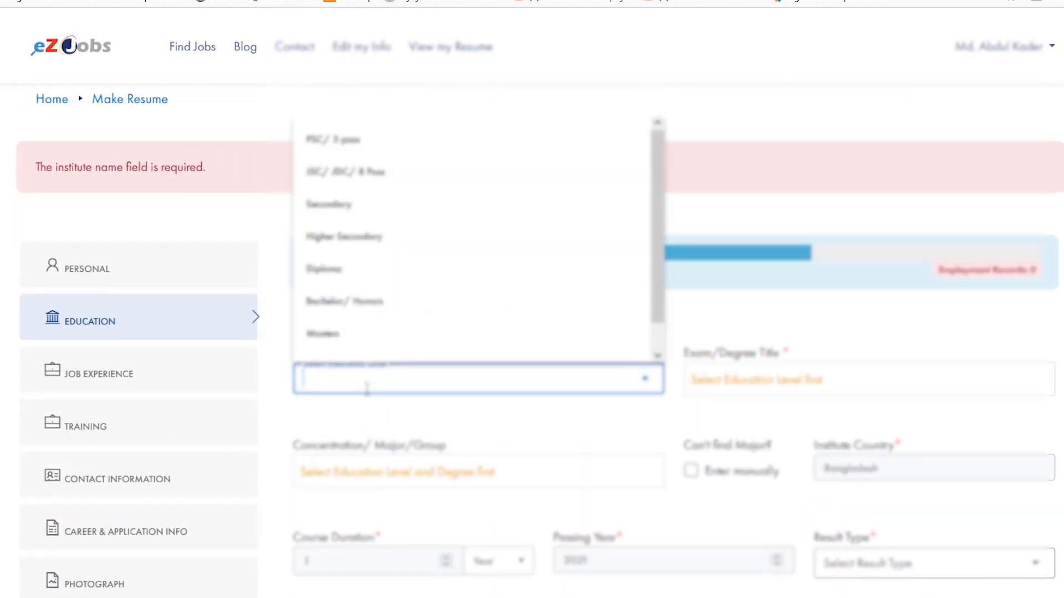
click(340, 333)
click(737, 389)
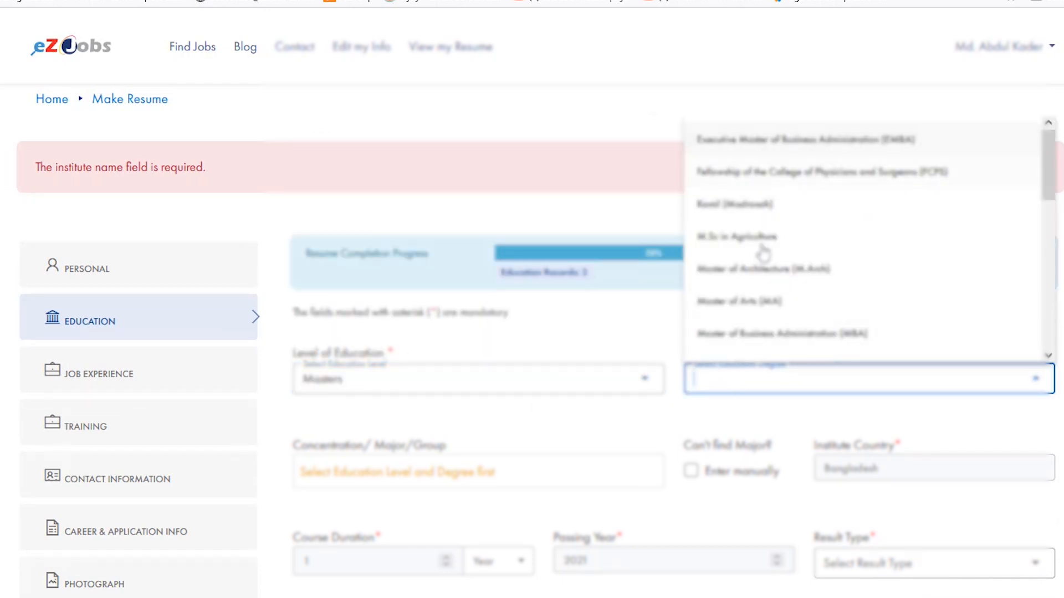
click(758, 281)
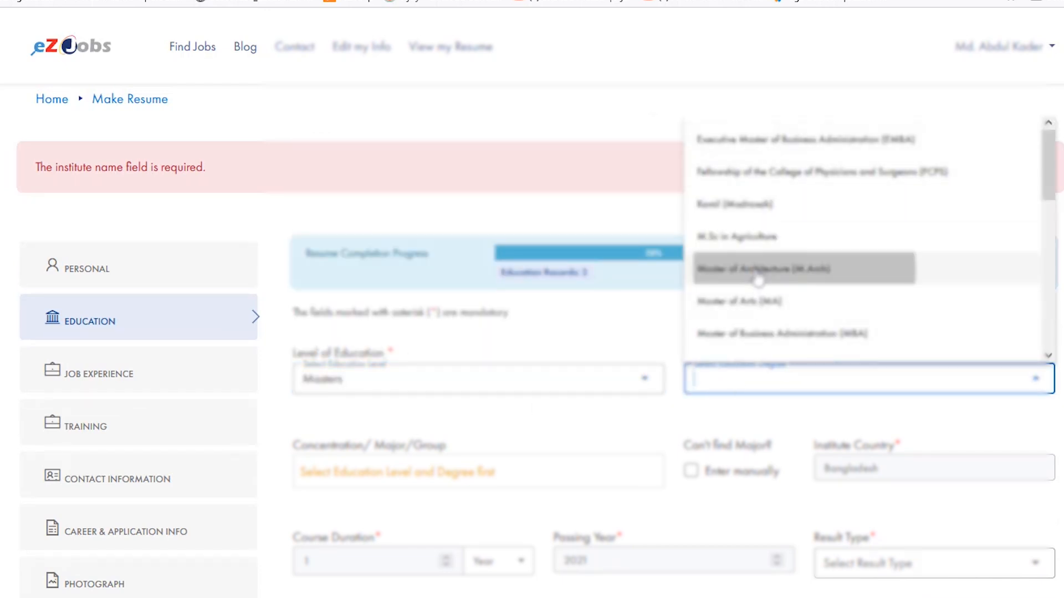
click(759, 335)
click(409, 474)
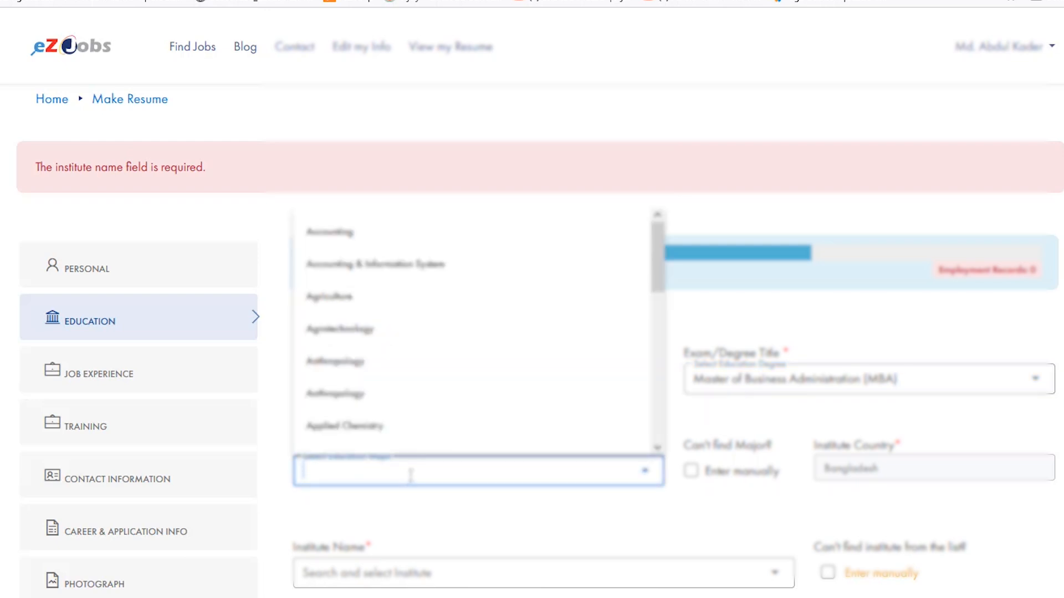
text(mar)
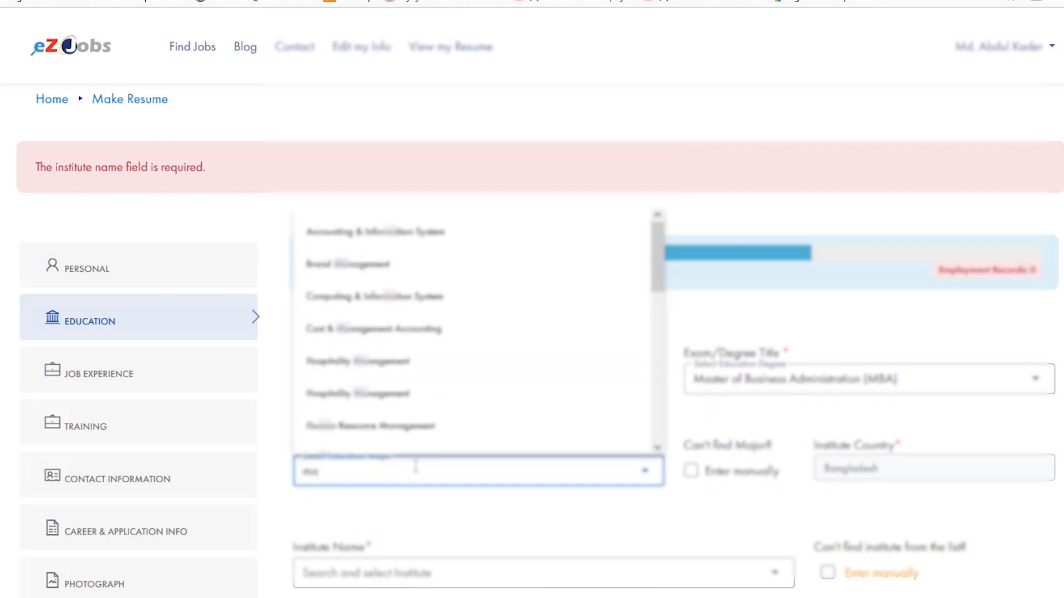
click(384, 368)
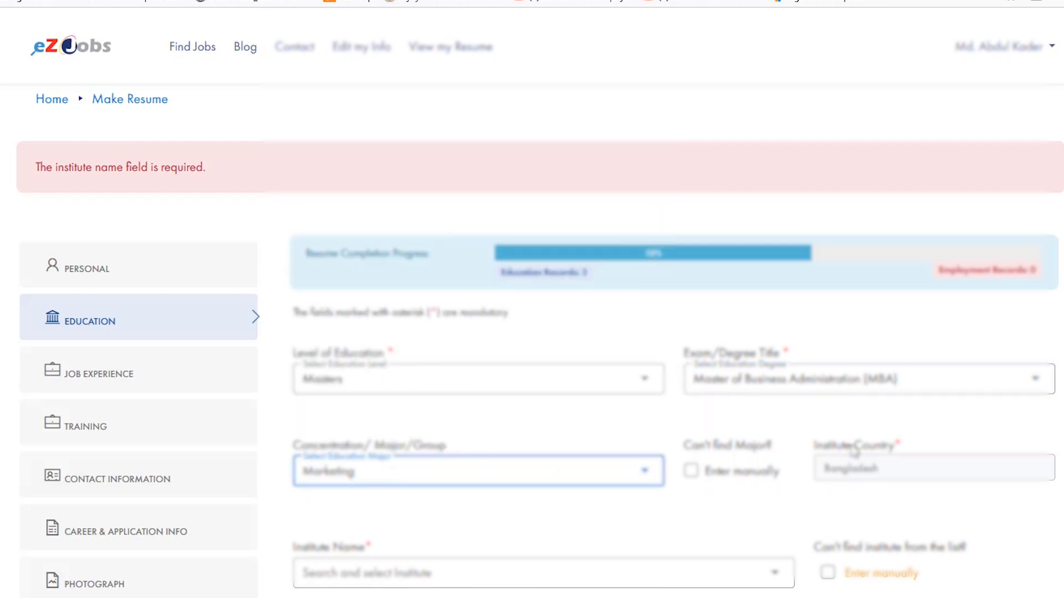
- Search the institute list for Faculty of Business Studies
scroll(854, 452, down, 1)
click(479, 481)
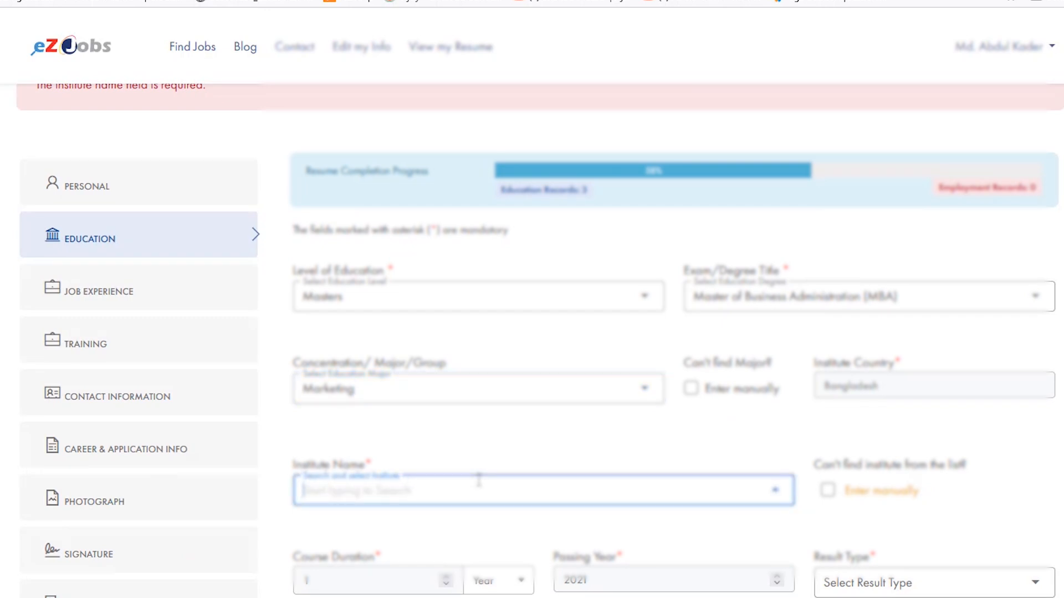
text(Faculty o)
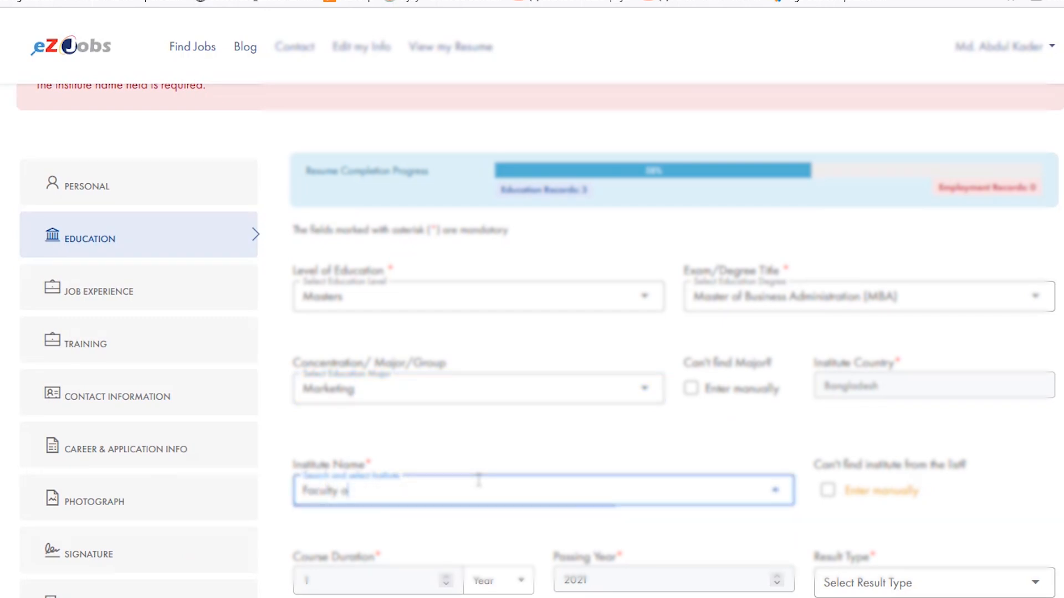
text(f Busine)
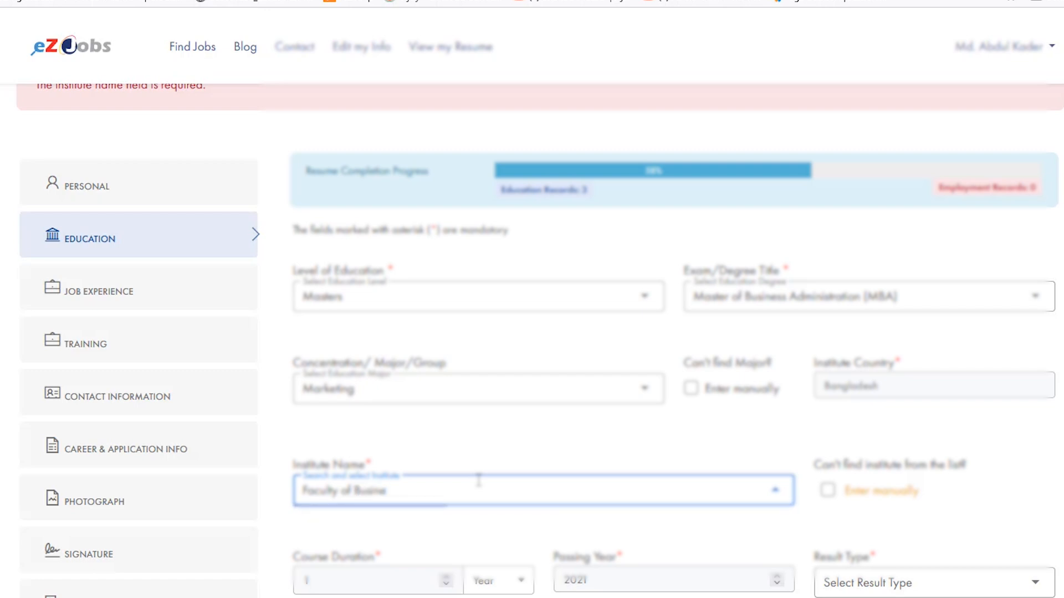
text(ss Studies)
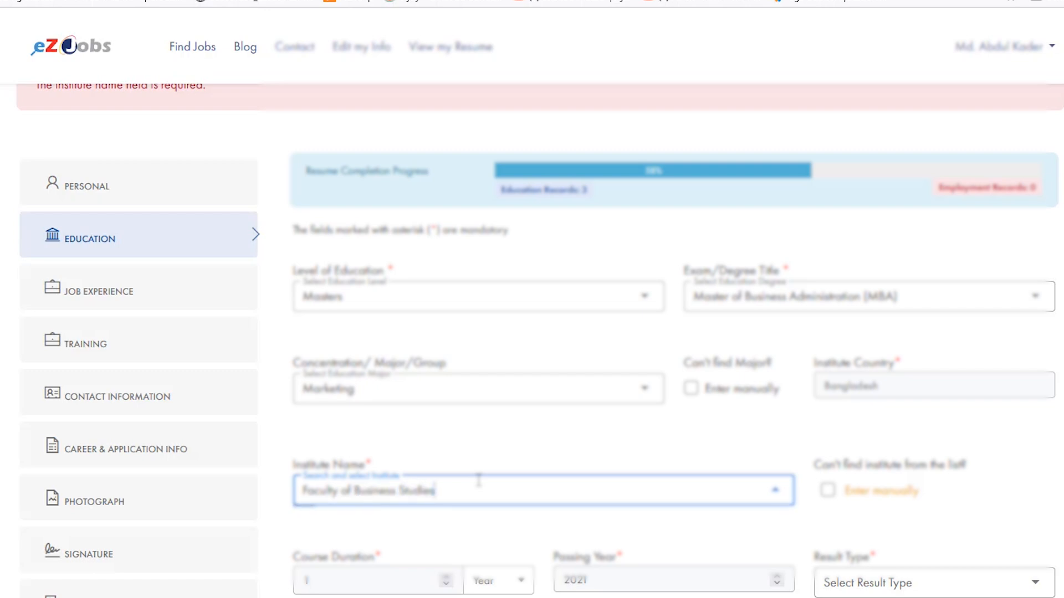
- Set the MBA result type to Grade with result scale 4 and result 3.38, and attach mba.jpg as the certificate
scroll(398, 579, down, 2)
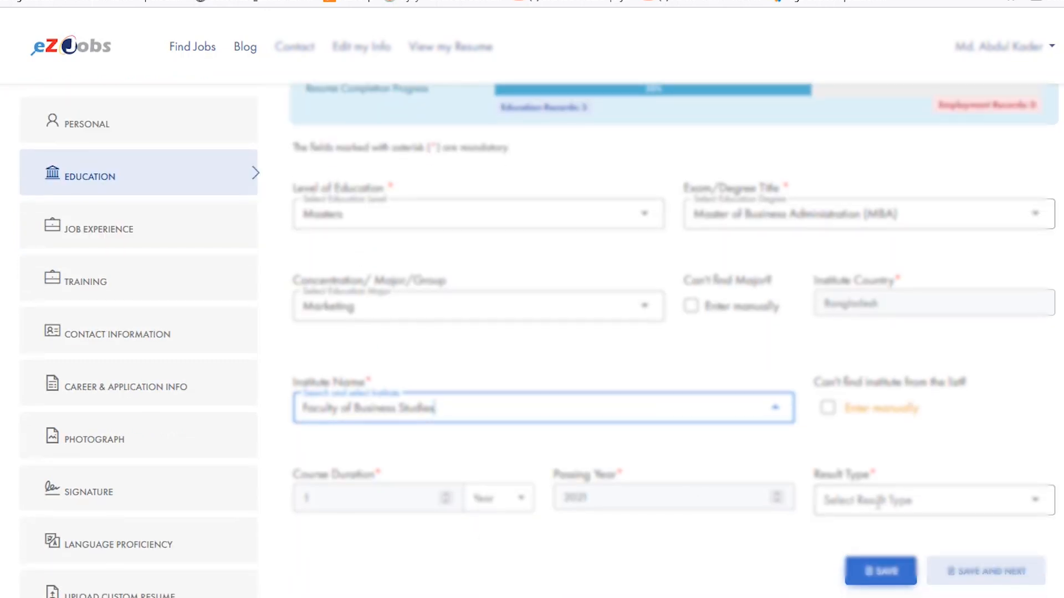
click(884, 502)
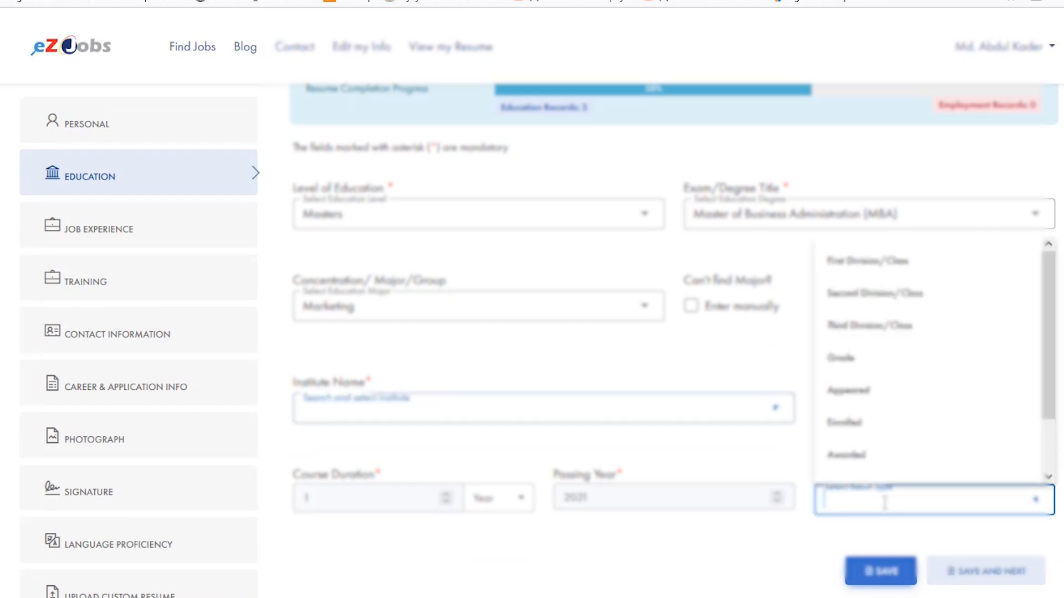
click(846, 359)
click(441, 592)
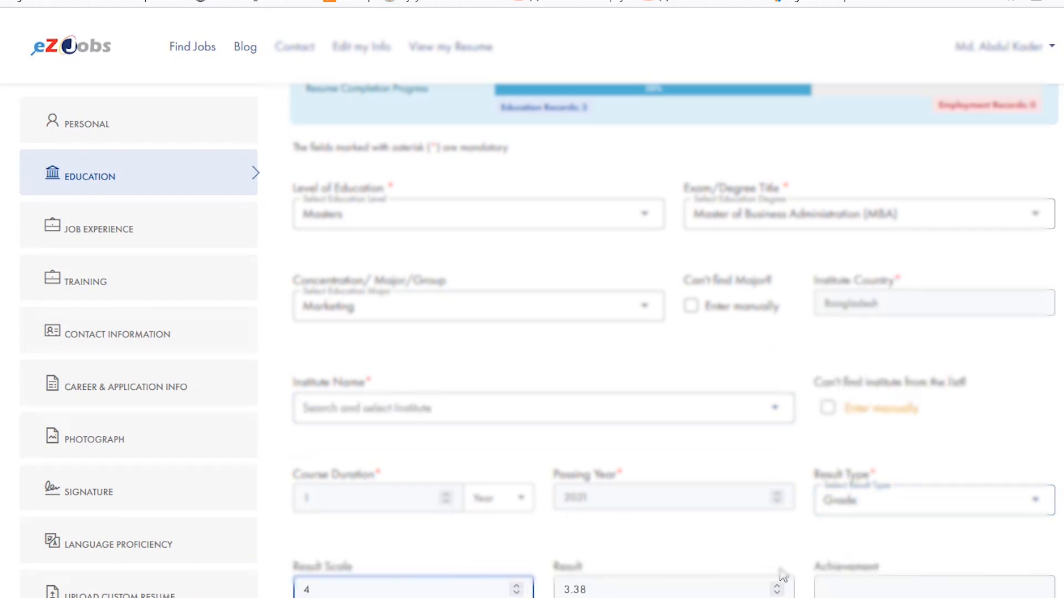
scroll(757, 457, up, 2)
scroll(759, 443, down, 5)
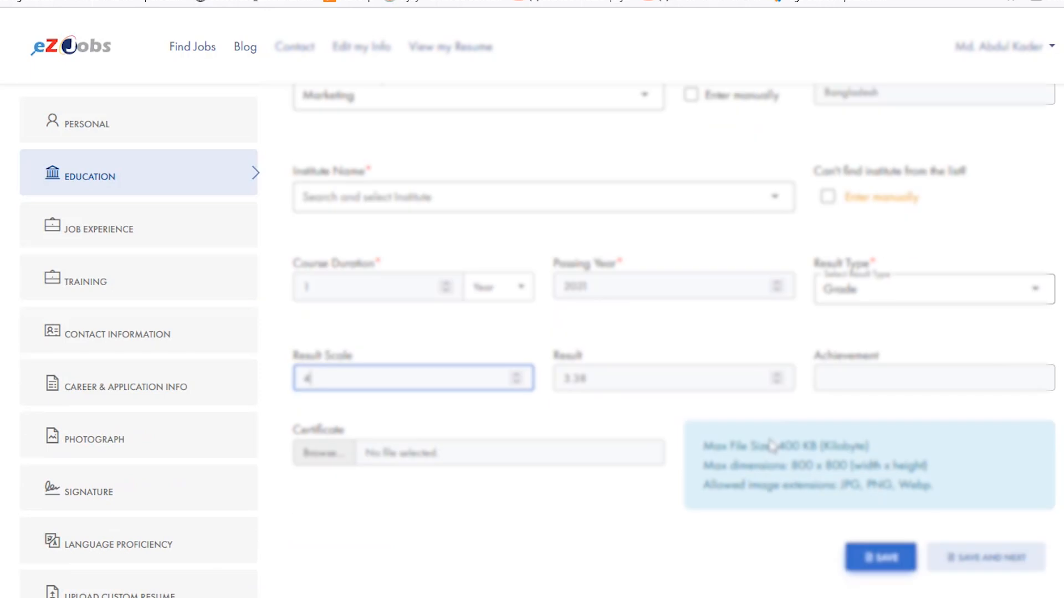
click(293, 411)
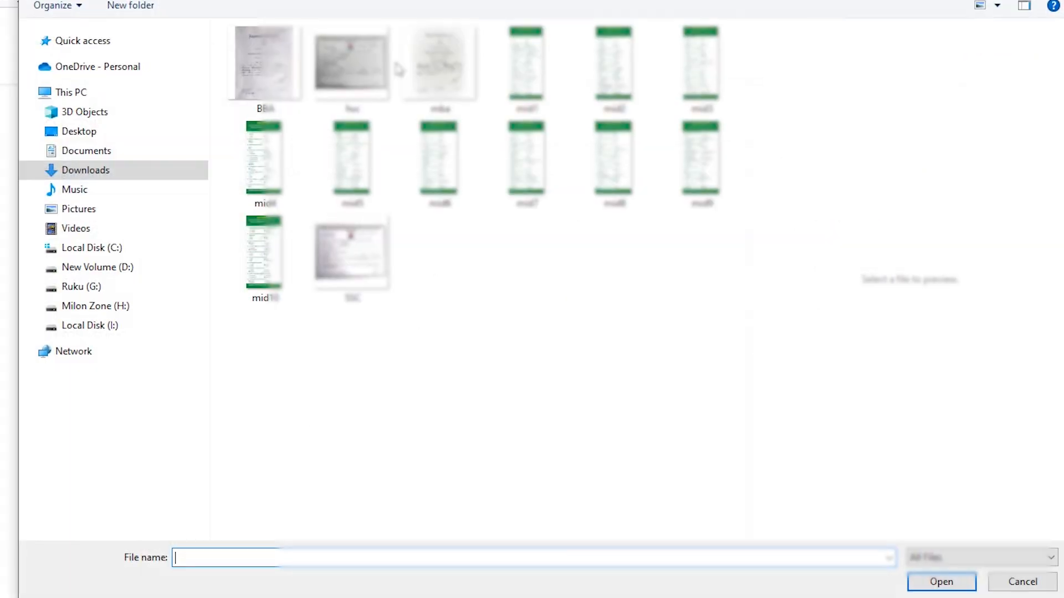
key(Escape)
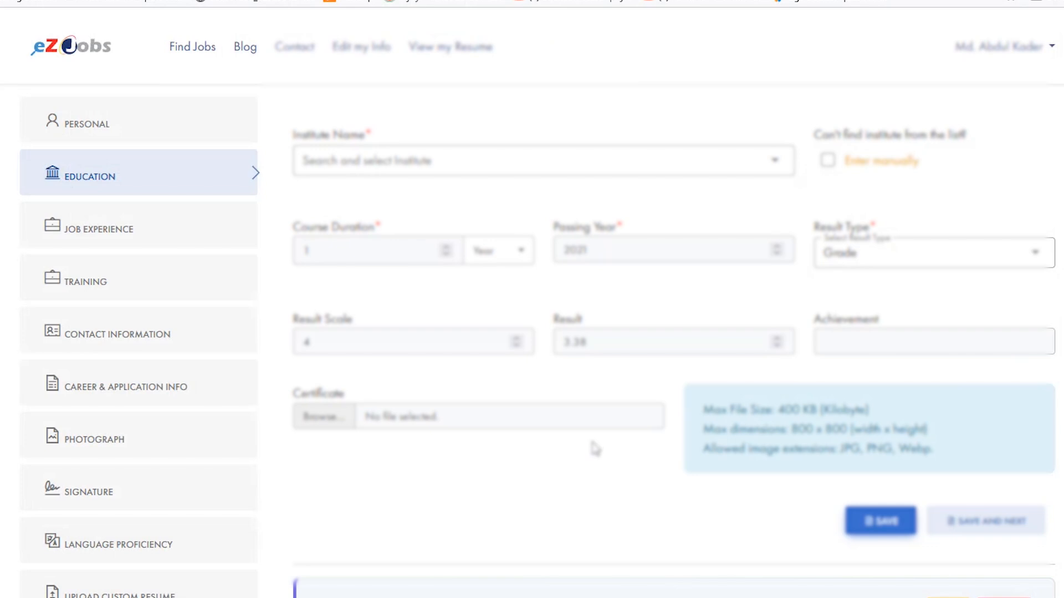
- Switch the institute to manual entry and enter Faculty of Business Studies as the institute name
scroll(522, 323, up, 3)
click(414, 321)
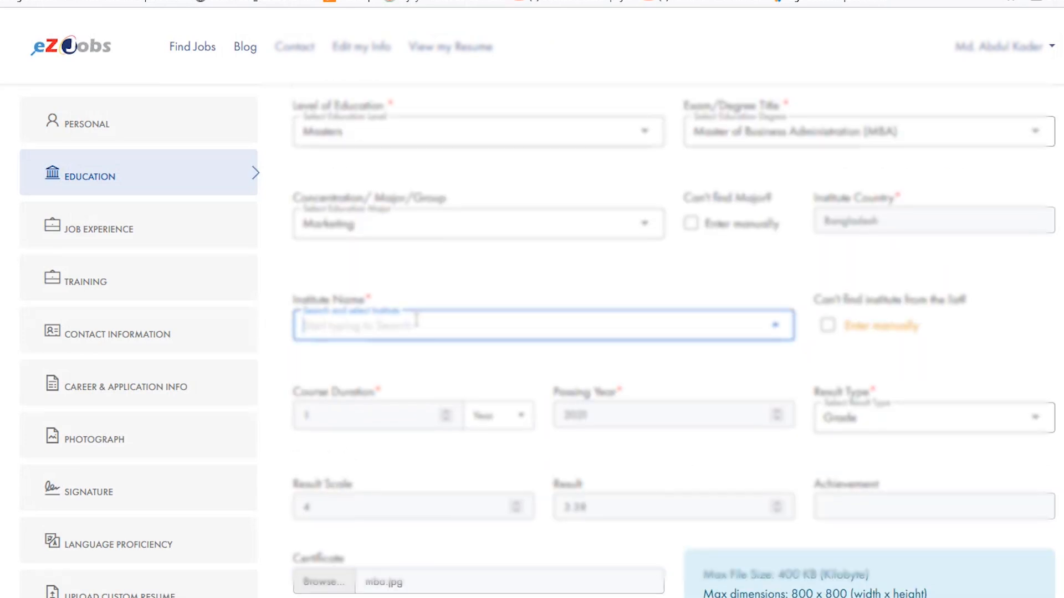
click(827, 325)
click(510, 326)
click(487, 354)
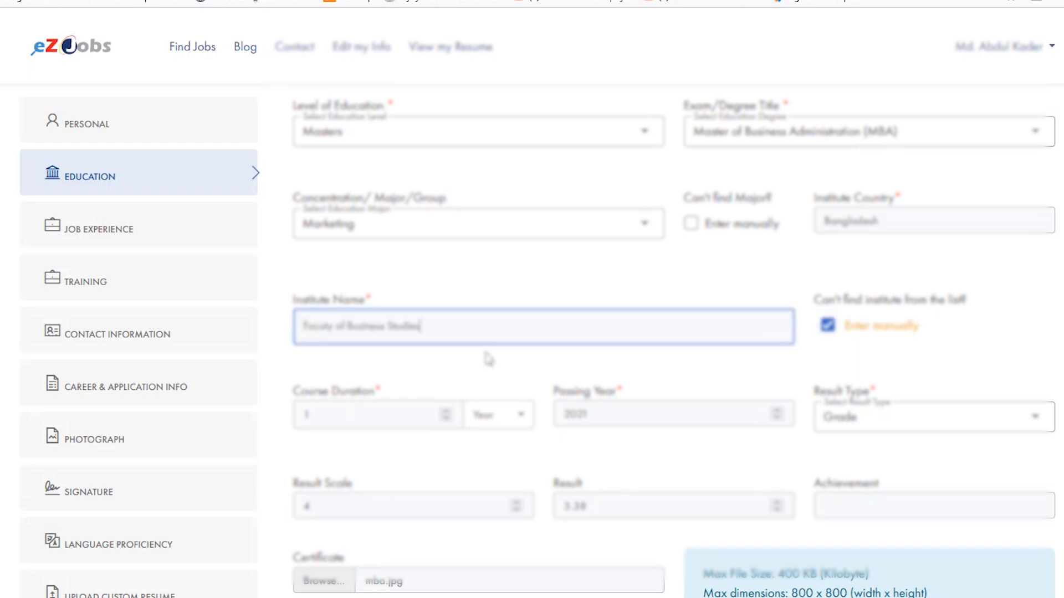
click(525, 289)
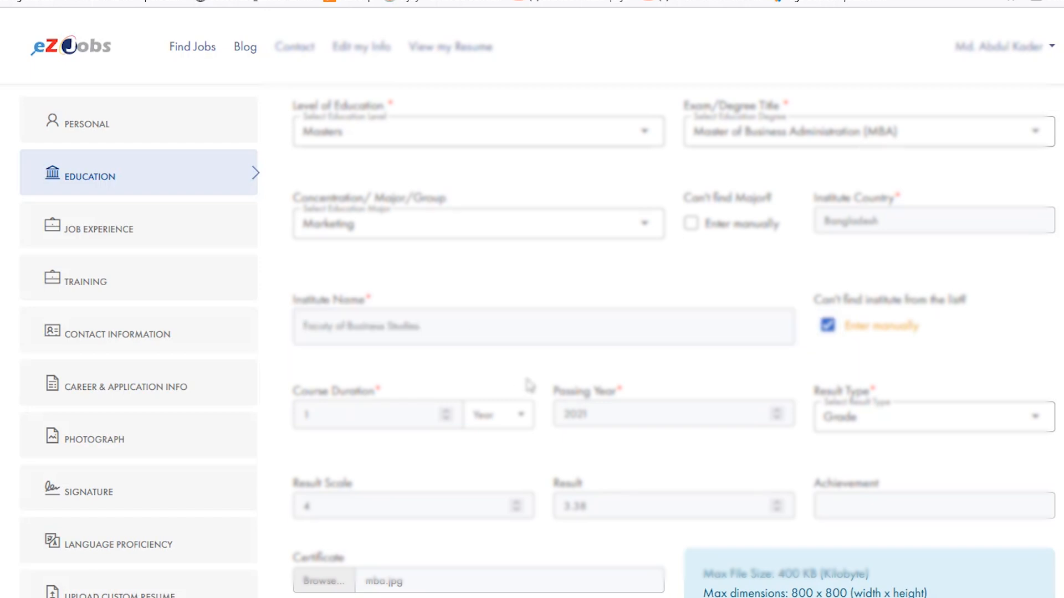
- Check the MBA entries and save the Masters education record
scroll(540, 272, up, 2)
scroll(573, 280, up, 1)
scroll(662, 295, down, 2)
scroll(688, 398, up, 1)
scroll(775, 432, down, 4)
click(872, 440)
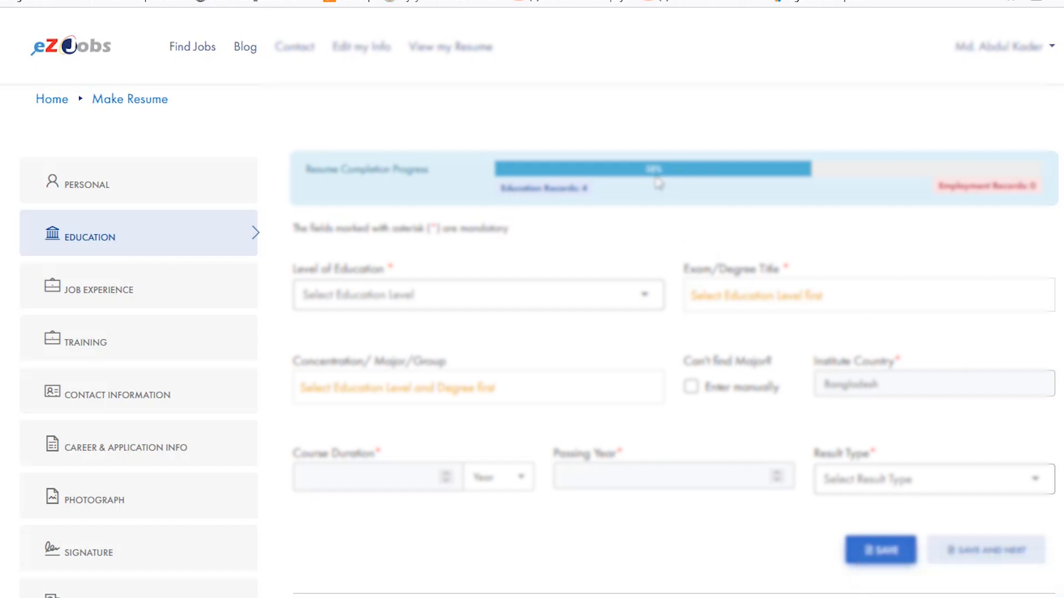
scroll(570, 239, down, 1)
scroll(266, 254, up, 1)
- Start a job experience record for Janata Bank PLC with business area Financial and location Dhaka
click(101, 298)
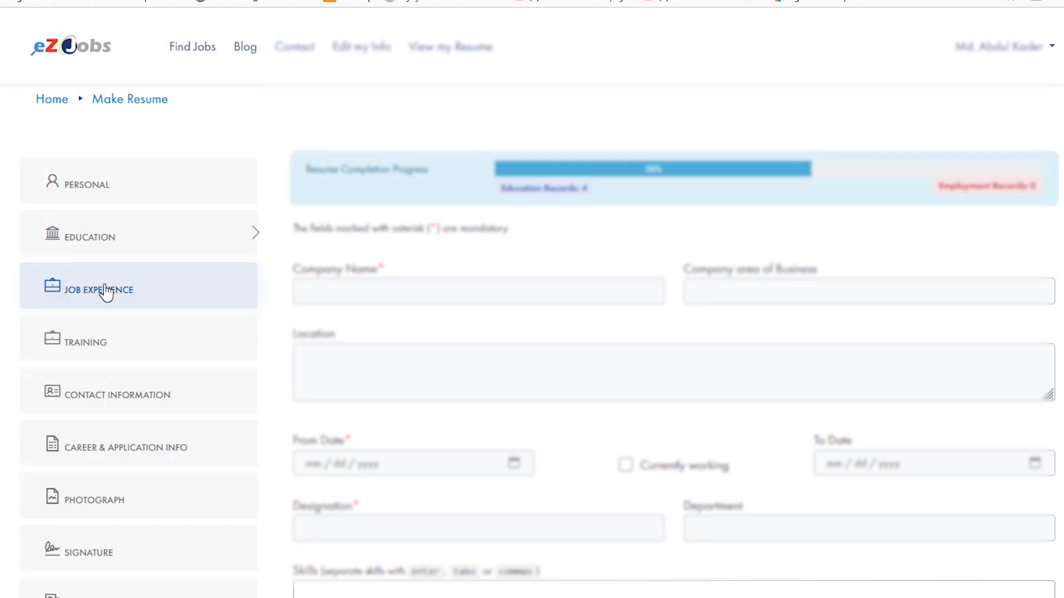
click(372, 291)
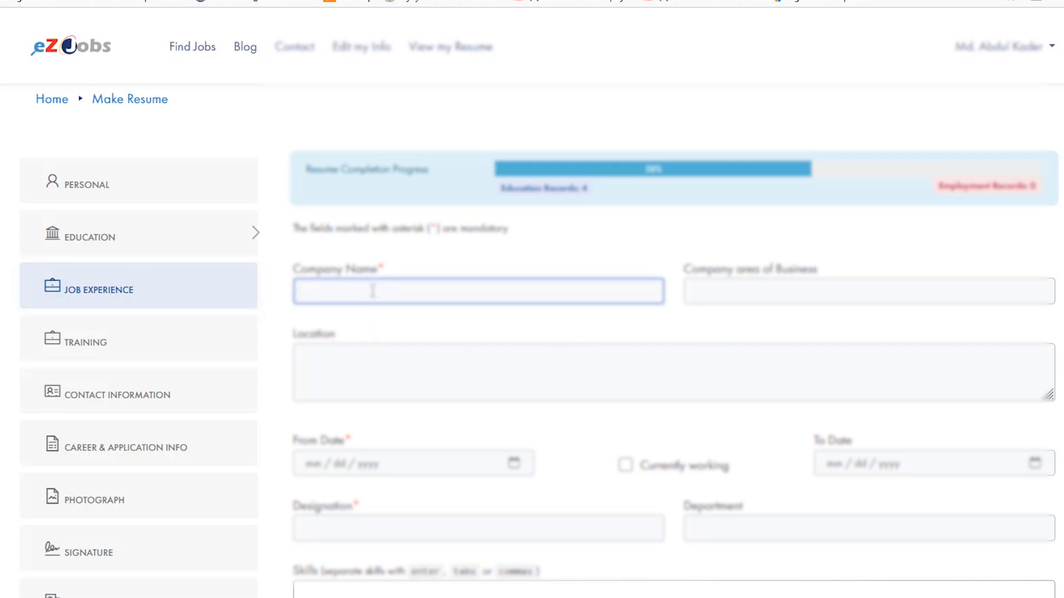
text(Janata Bank PLC)
click(720, 292)
text(Financial)
click(543, 385)
text(Dhaka)
- Set the employment period from 01/01/2019 to 03/31/2019
scroll(566, 424, down, 1)
click(410, 383)
click(423, 148)
click(430, 184)
click(378, 184)
click(376, 199)
click(904, 385)
click(924, 148)
click(950, 204)
click(950, 204)
click(897, 200)
click(924, 148)
click(844, 312)
- Enter Internee as the designation and General Banking as the department
click(492, 443)
text(Internee)
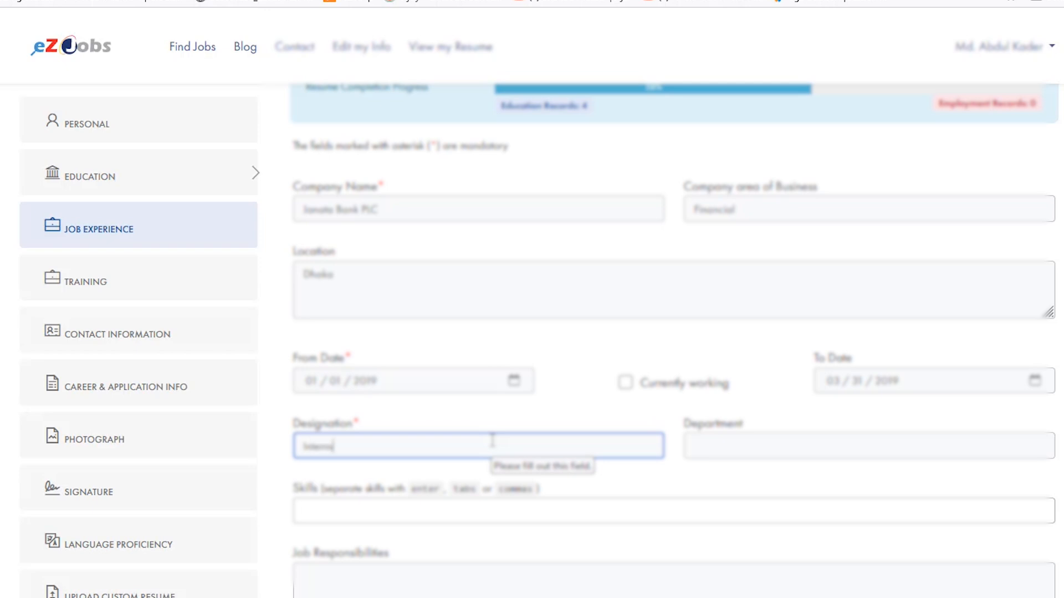
click(921, 446)
text(General Banking)
- Add the skills word, excel, powerpoint, mysql and video editing to the job experience
click(440, 510)
text(MS)
key(BackSpace)
key(BackSpace)
text(word)
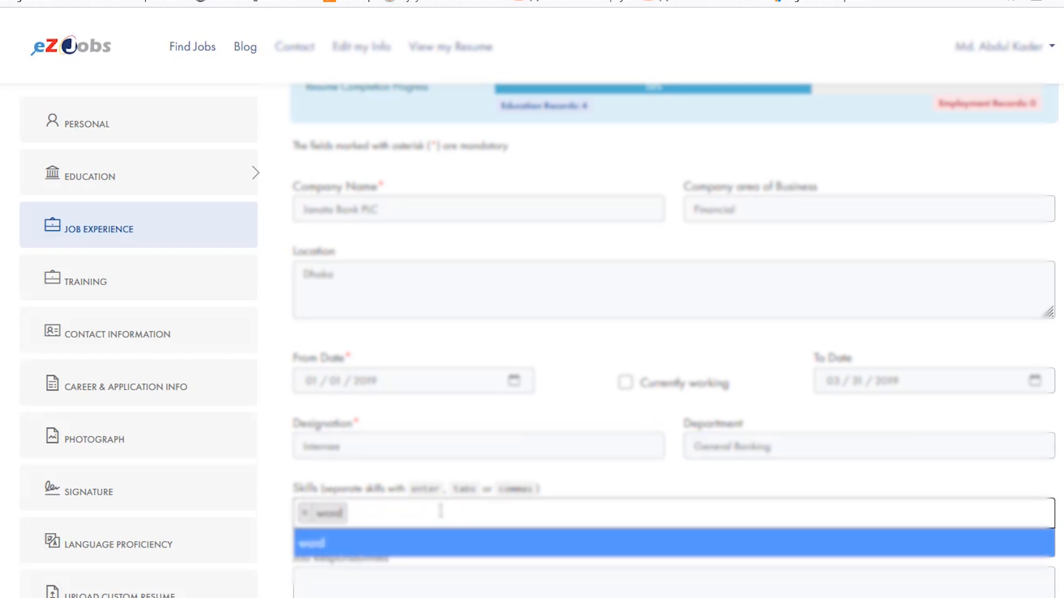
text(,excel,powerpoint,mysql,video editing,)
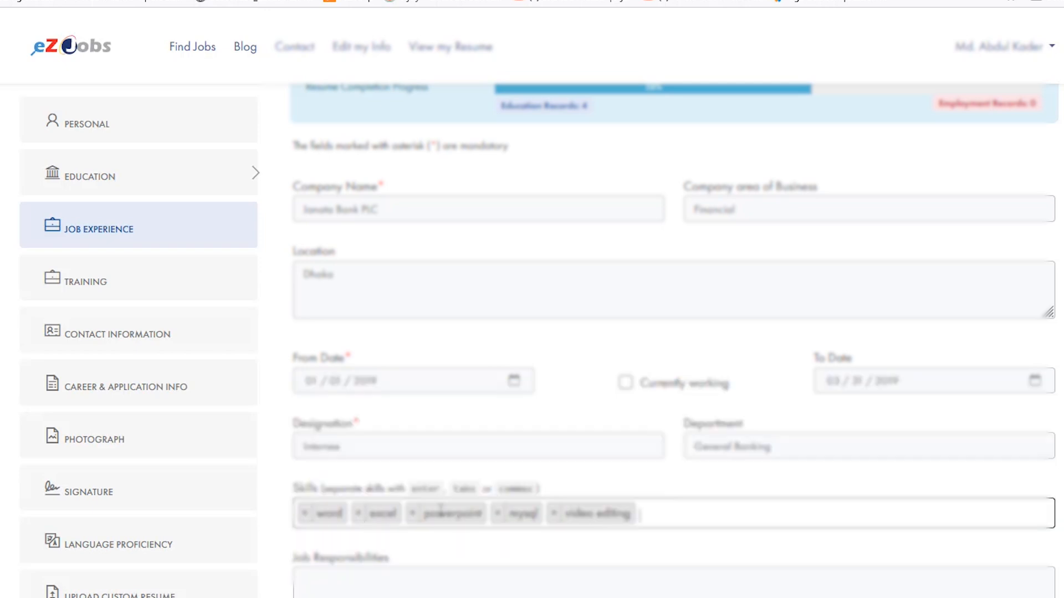
- Enter "All task related to general Banking" as the job responsibilities
scroll(482, 388, down, 3)
click(425, 404)
text(All task related to general Banking)
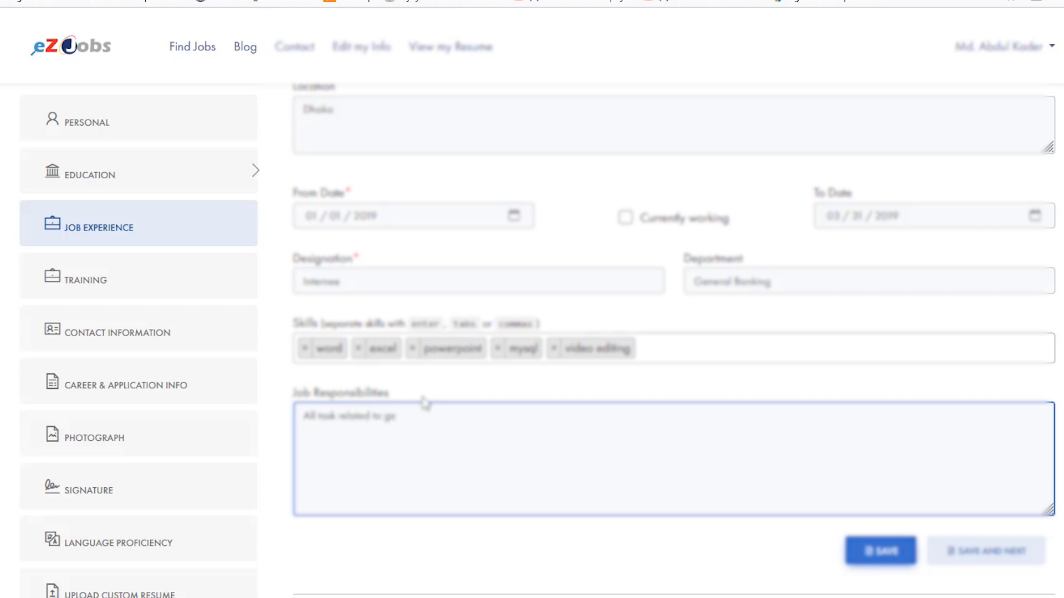
- Review the completed job experience form from the company name down to the job responsibilities
scroll(564, 408, up, 5)
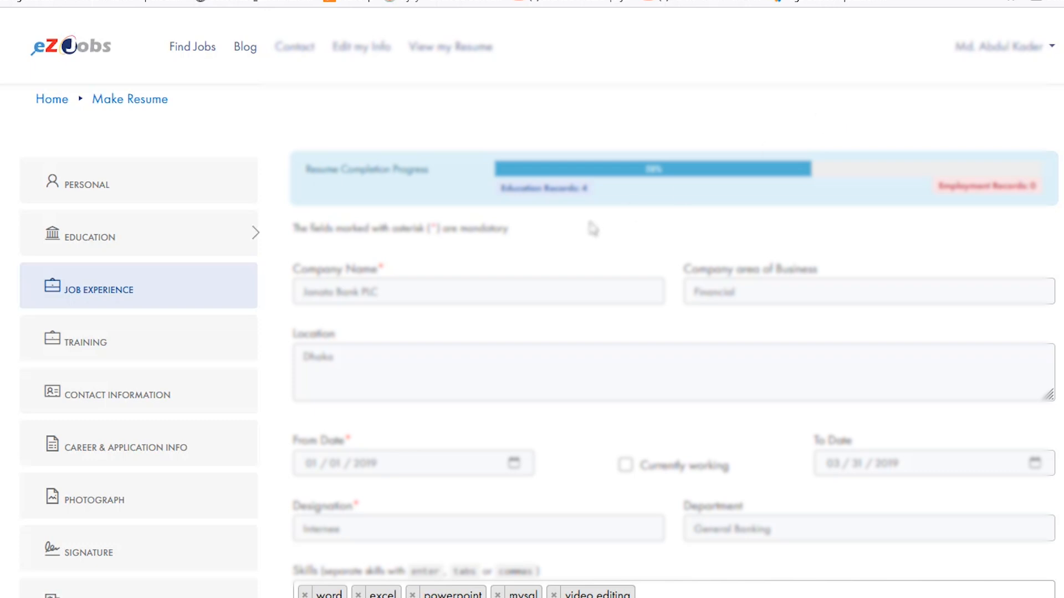
scroll(587, 228, down, 3)
scroll(699, 292, down, 2)
scroll(588, 268, up, 5)
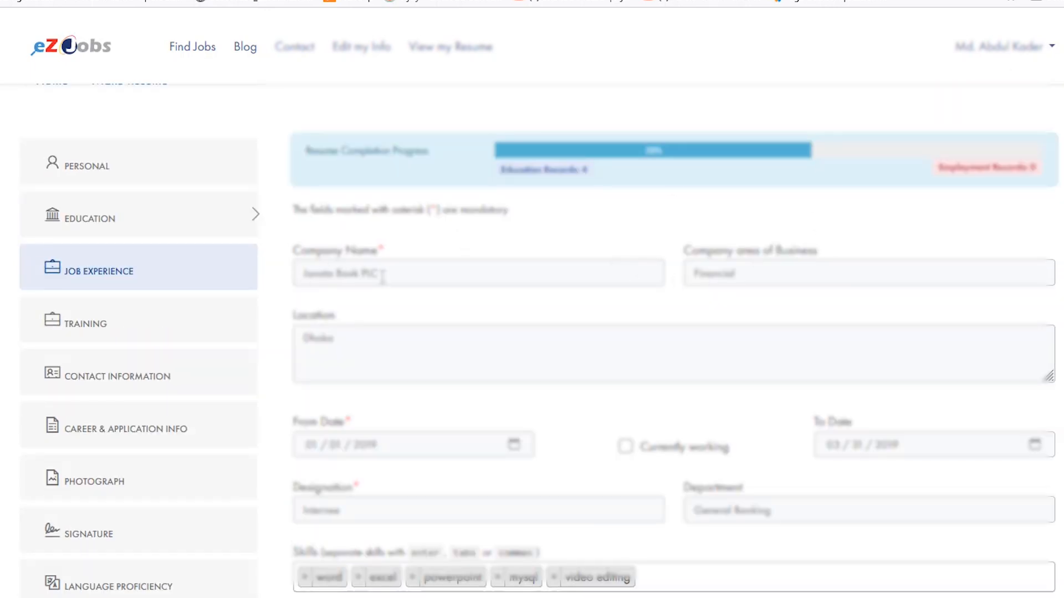
scroll(458, 341, down, 2)
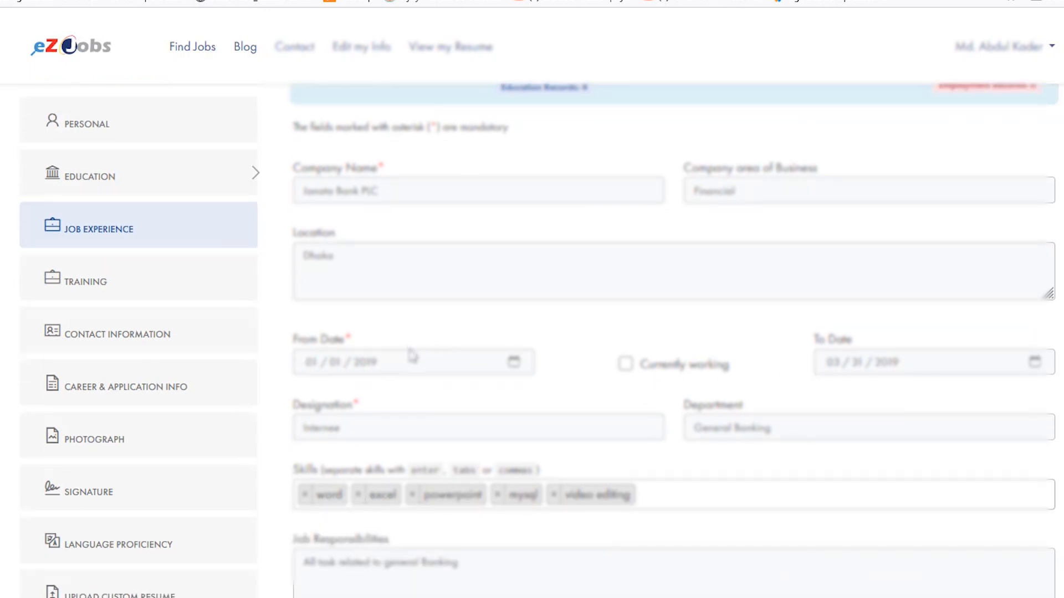
scroll(785, 266, down, 2)
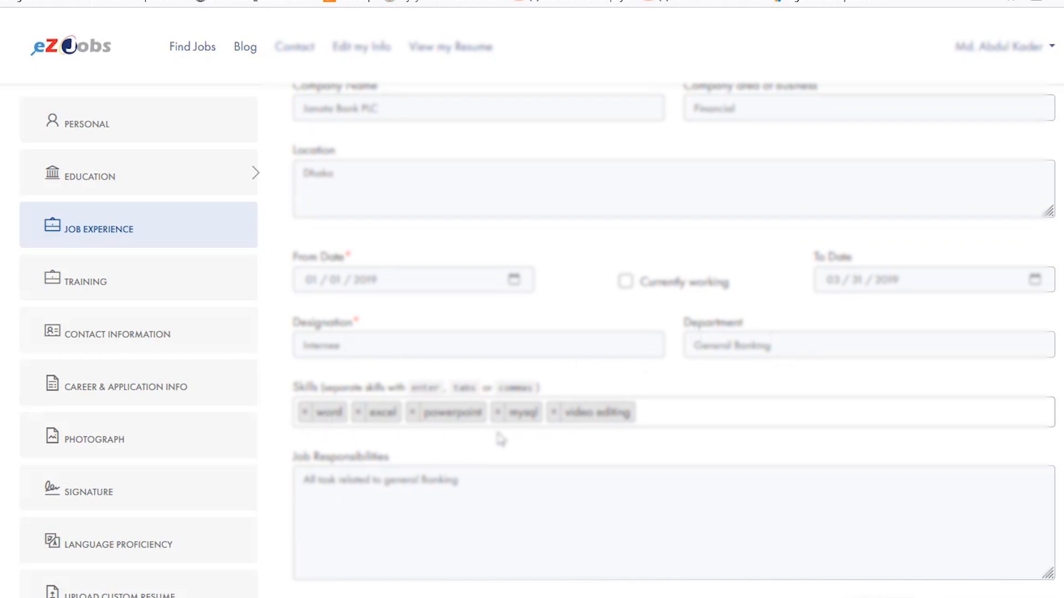
scroll(607, 425, down, 2)
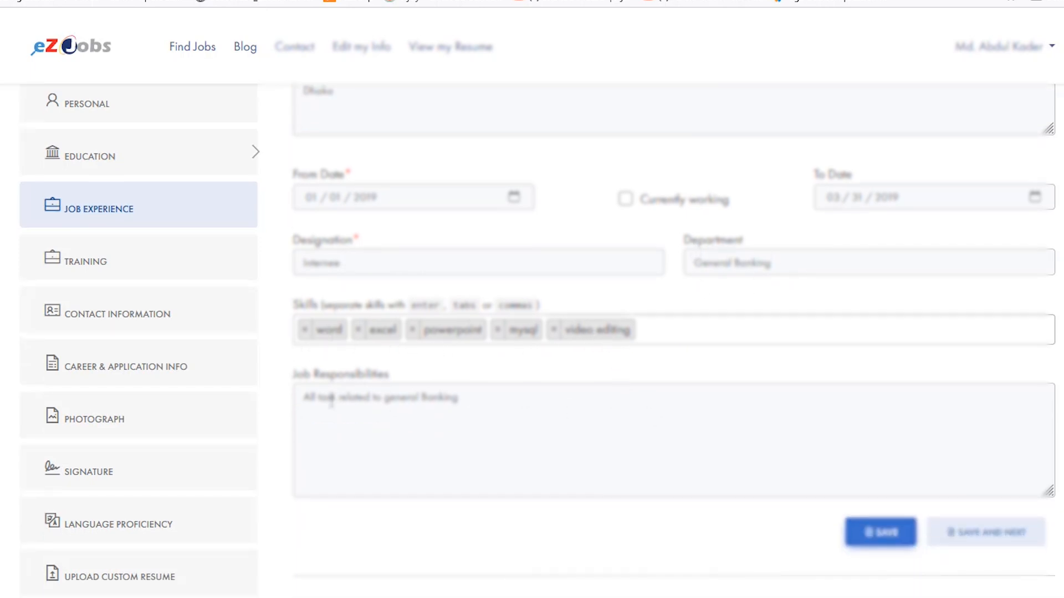
drag(505, 402, 249, 402)
click(443, 436)
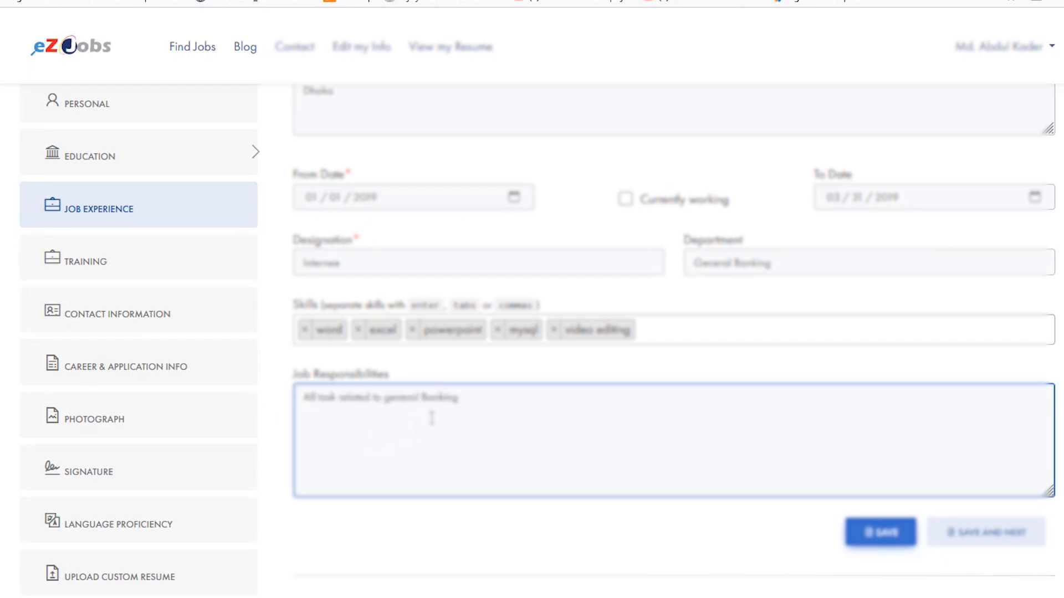
- Save the Janata Bank PLC job experience record
click(886, 537)
scroll(649, 119, down, 4)
scroll(670, 250, up, 3)
scroll(715, 302, down, 3)
click(888, 533)
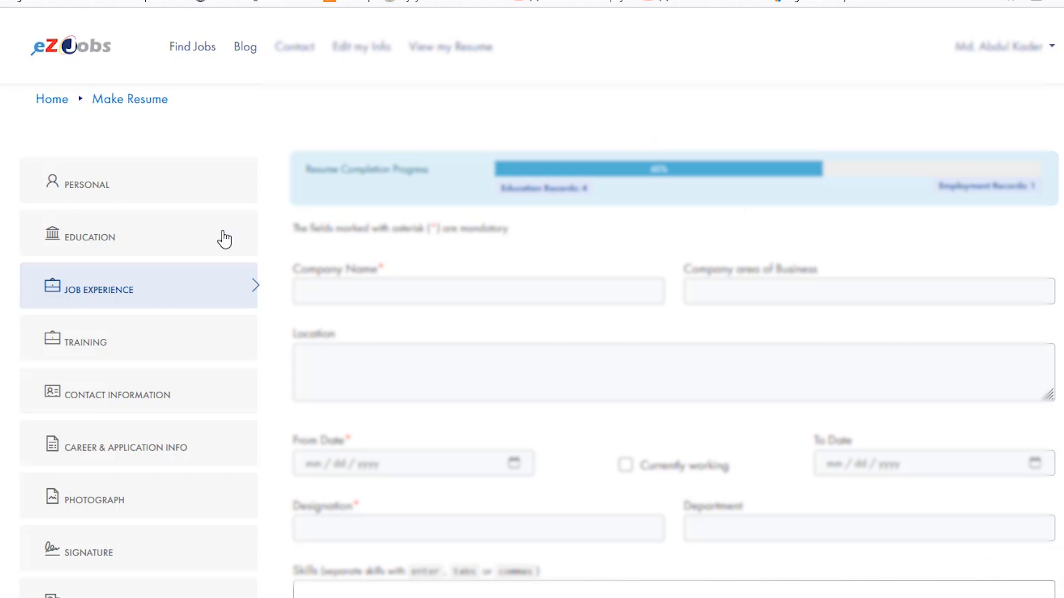
- Start a training record titled "Brand vs Brans" covering the topics "Branding,product, quality"
click(105, 342)
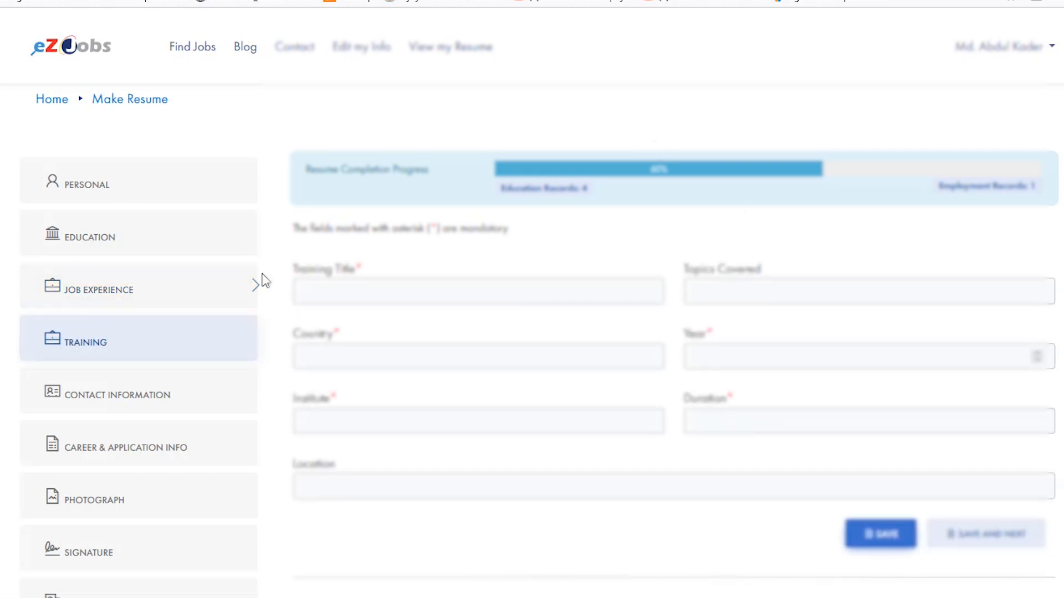
click(366, 282)
text(Brand vs Brans)
key(Tab)
text(Branding)
text( product, quality)
- Set the training country to Bangladesh and the year to 2018
click(409, 356)
text(Bangladesh)
click(767, 349)
text(2018)
- Enter OPPO Bangladesh as the training institute, 1 Days as the duration and Jagannath University as the location
click(442, 421)
text(OPPO Bangladesh)
click(766, 422)
text(1 Days)
click(363, 477)
text(Jagannath University)
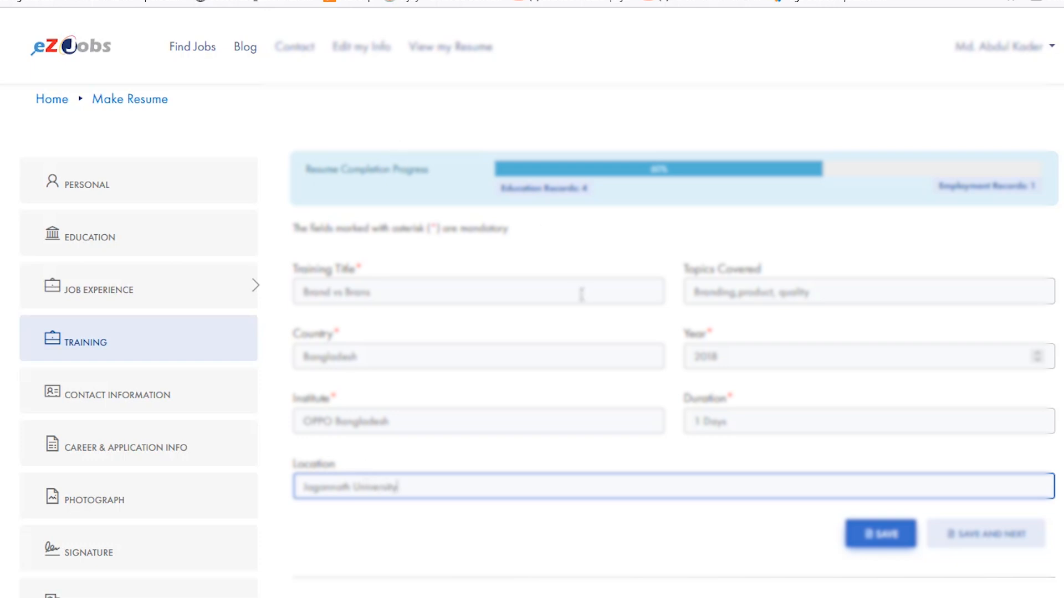
- Save the training record and check it among the existing training records
click(517, 221)
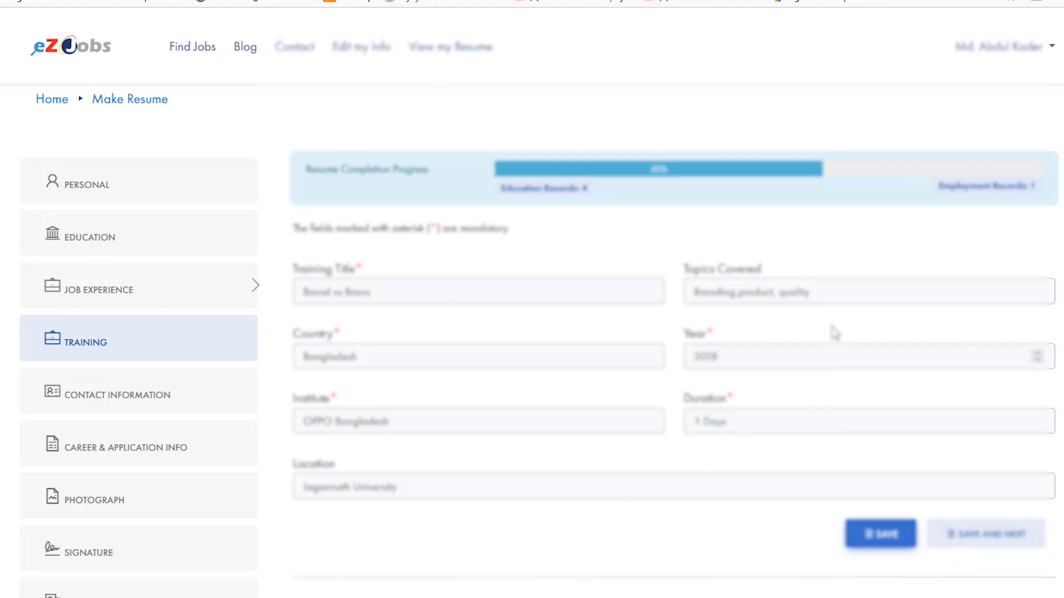
click(893, 538)
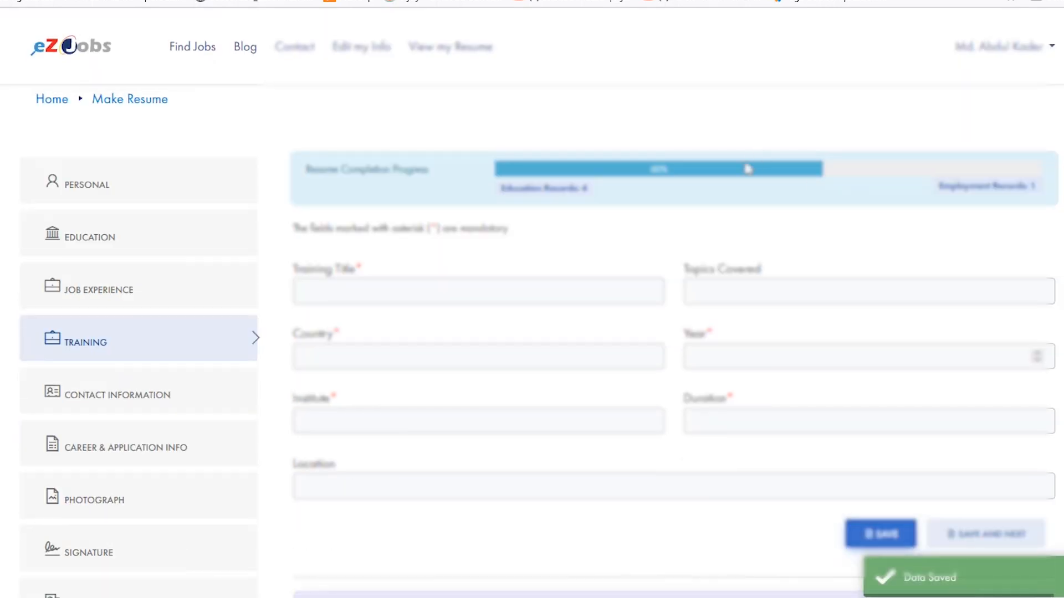
scroll(914, 328, down, 5)
scroll(855, 311, down, 3)
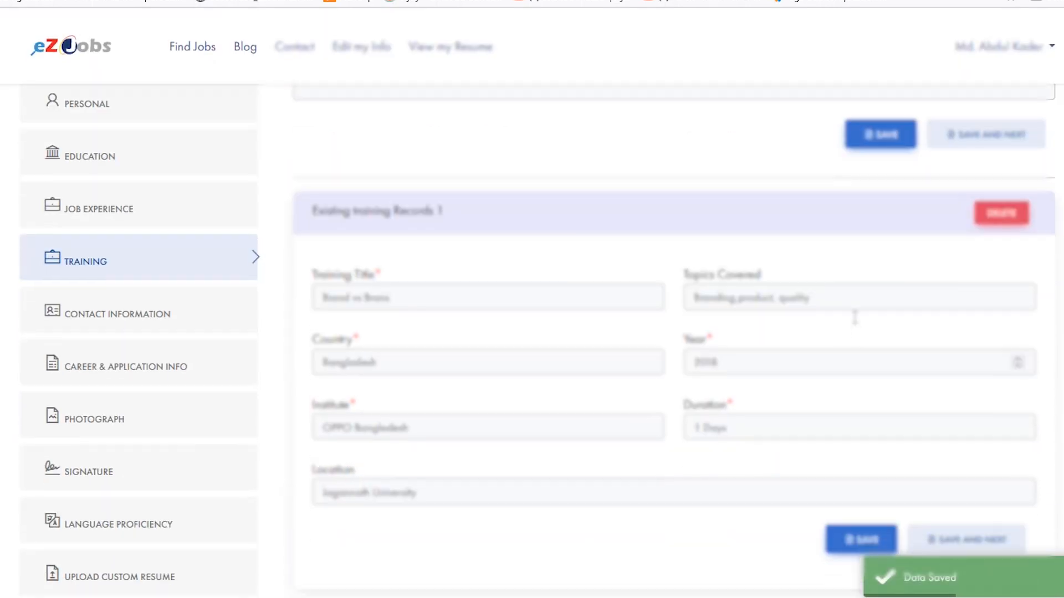
scroll(855, 329, up, 6)
scroll(902, 221, up, 1)
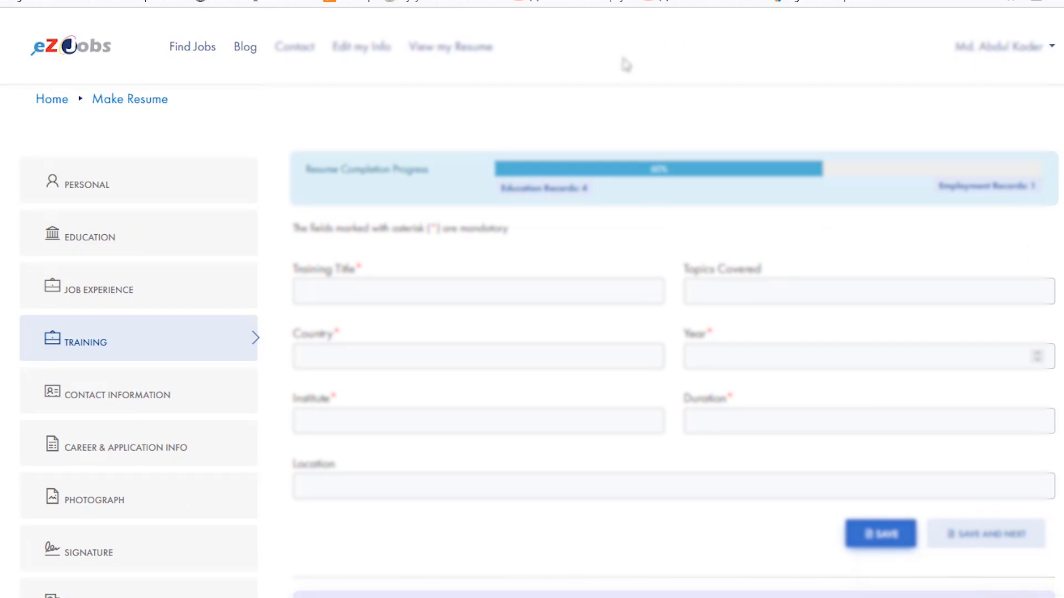
- Enter the applicant's alternate phone number in the contact information section and save it
scroll(157, 338, down, 3)
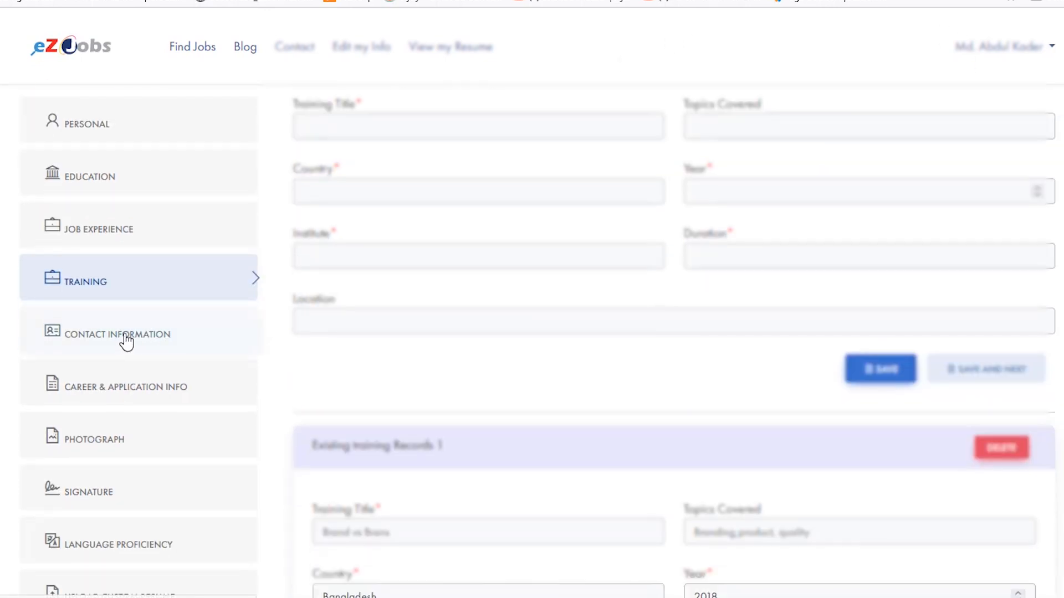
click(161, 342)
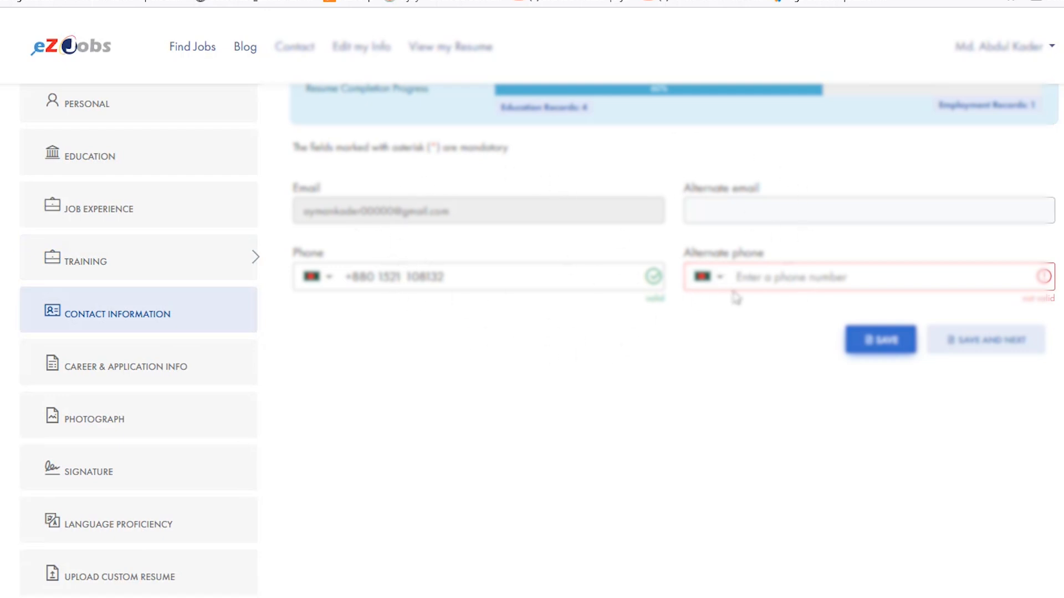
click(770, 280)
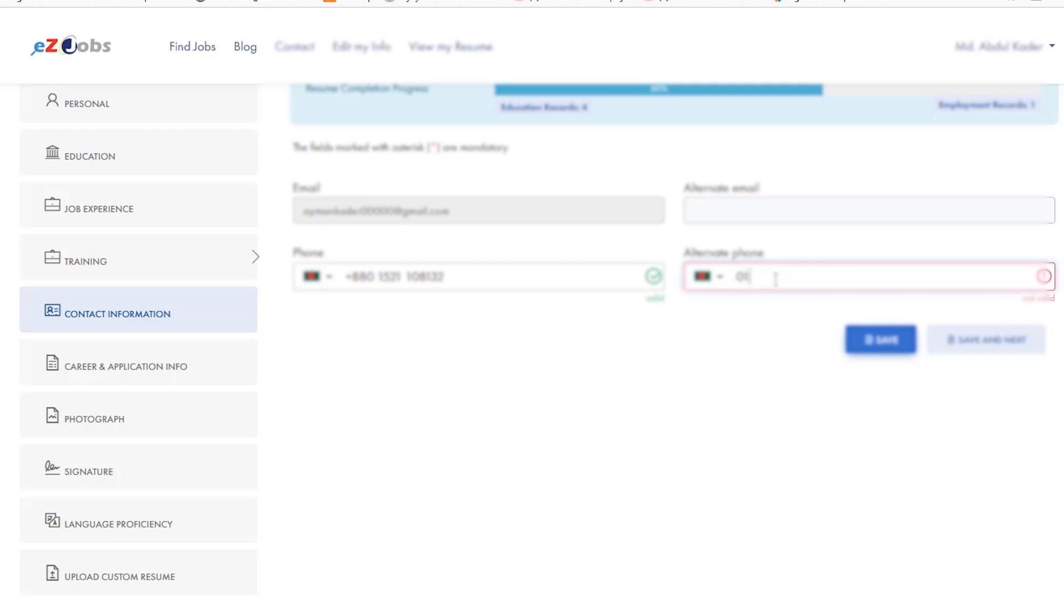
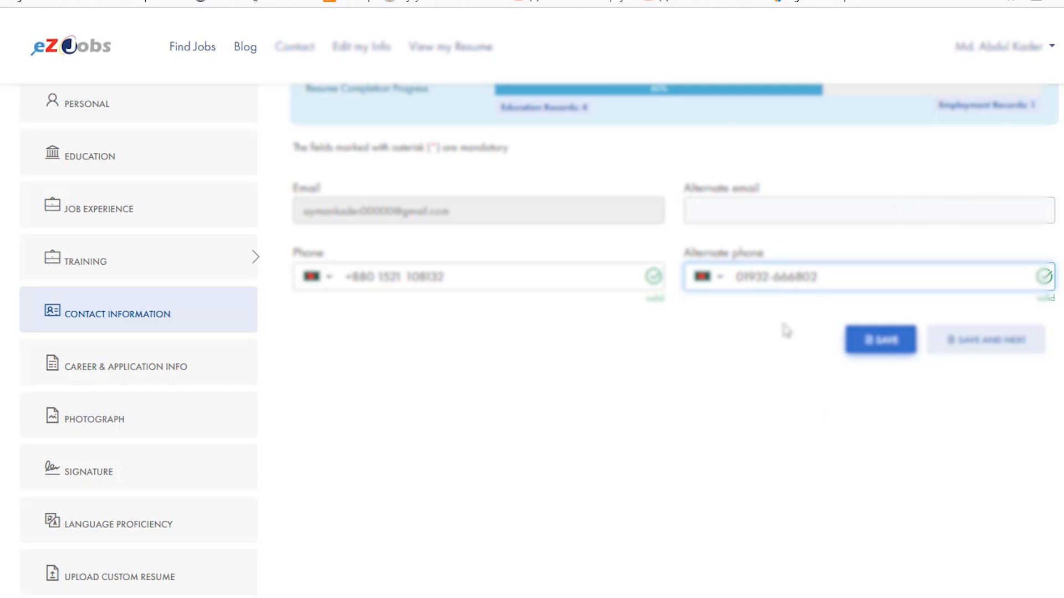
scroll(622, 206, up, 2)
click(879, 422)
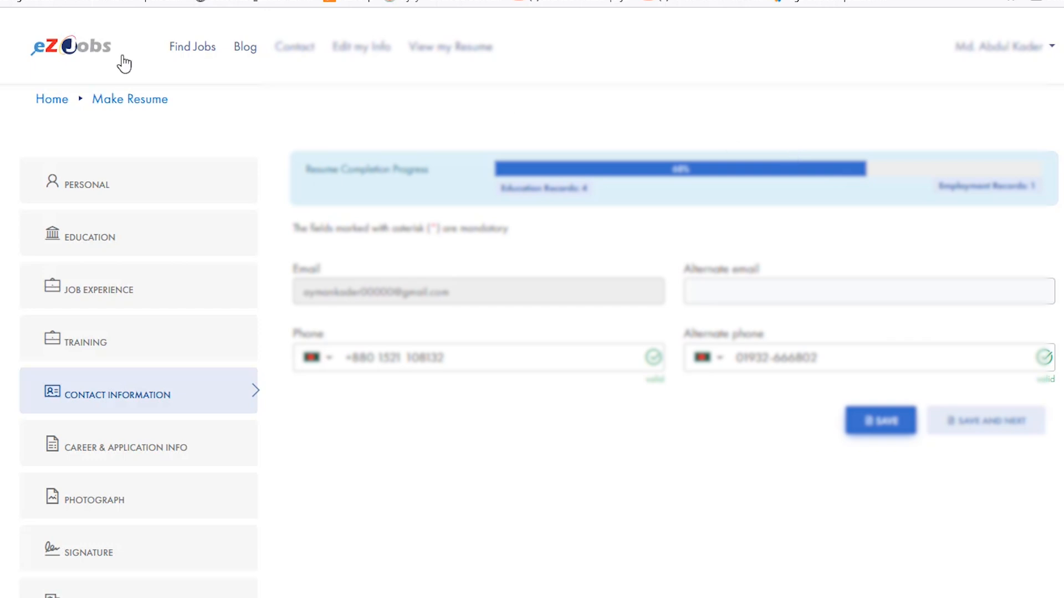
- Examine the Career & Application Info form, from primary profession and skills to salary, preferred job industry and location
scroll(151, 382, down, 2)
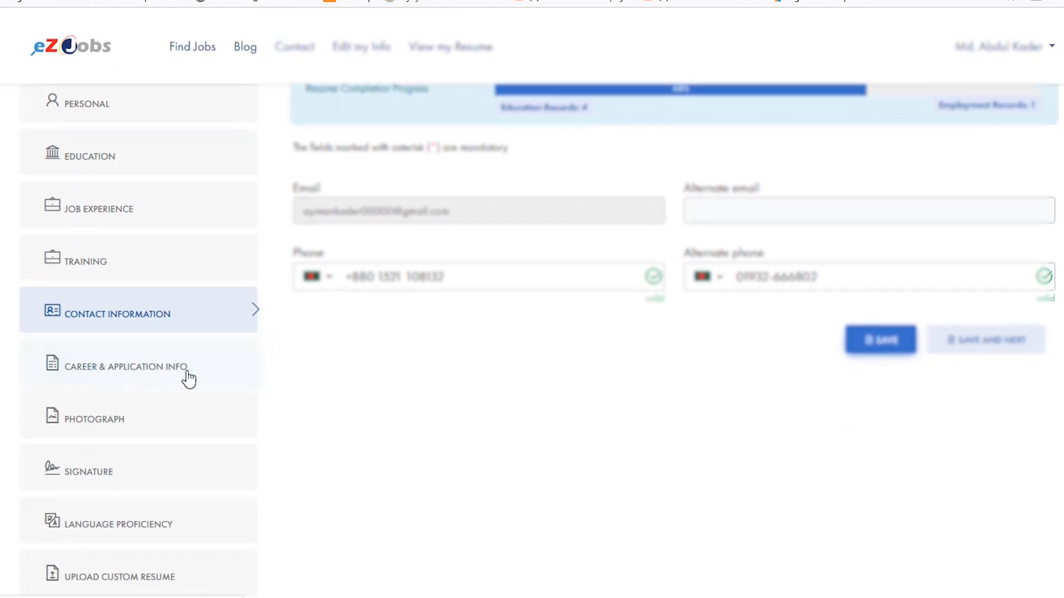
click(172, 375)
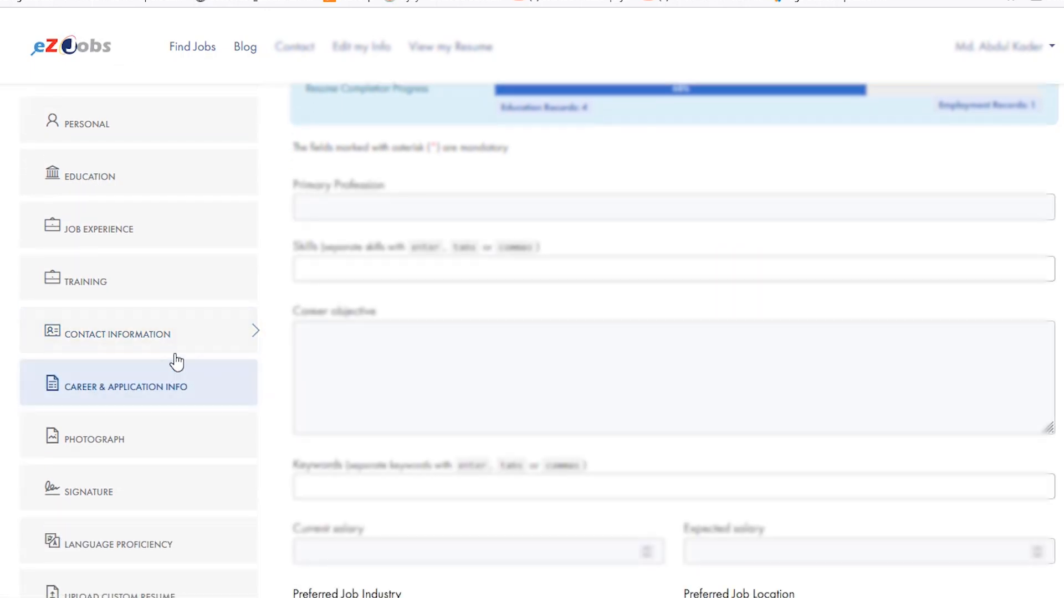
scroll(427, 238, up, 2)
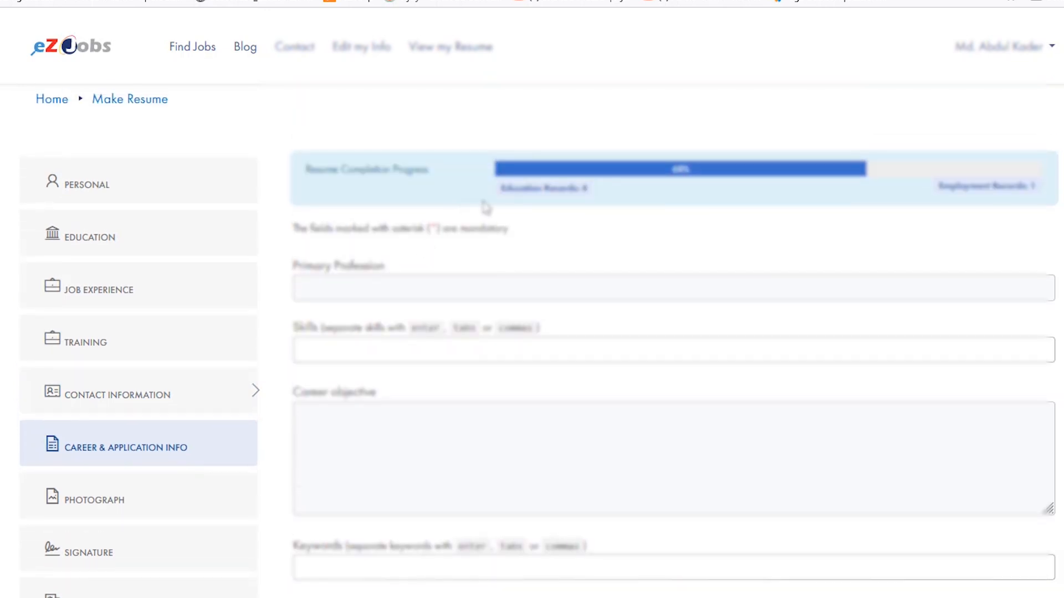
scroll(559, 167, down, 3)
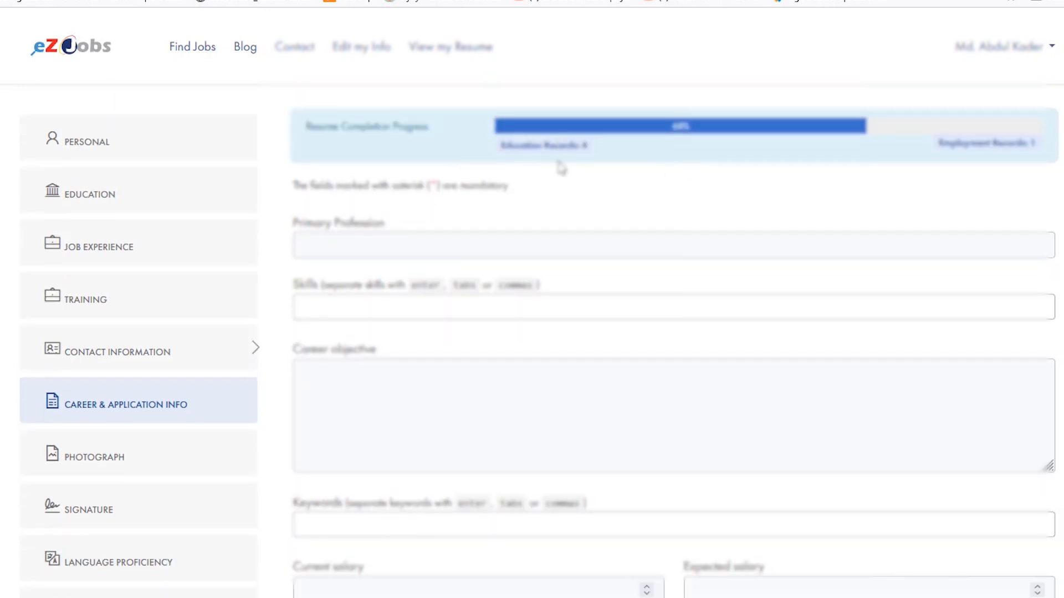
click(557, 194)
scroll(552, 260, down, 2)
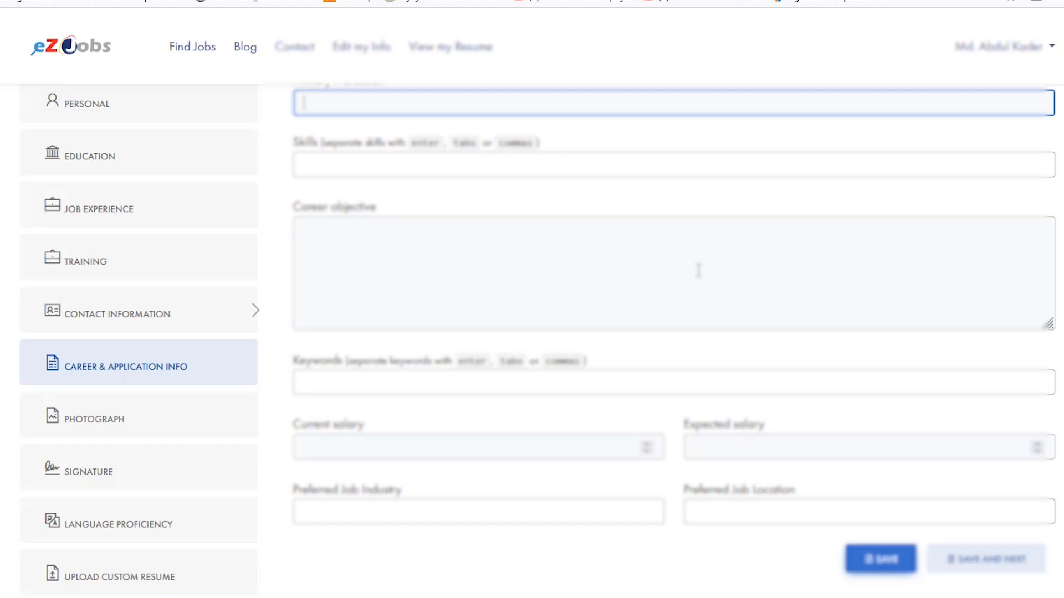
scroll(593, 292, up, 3)
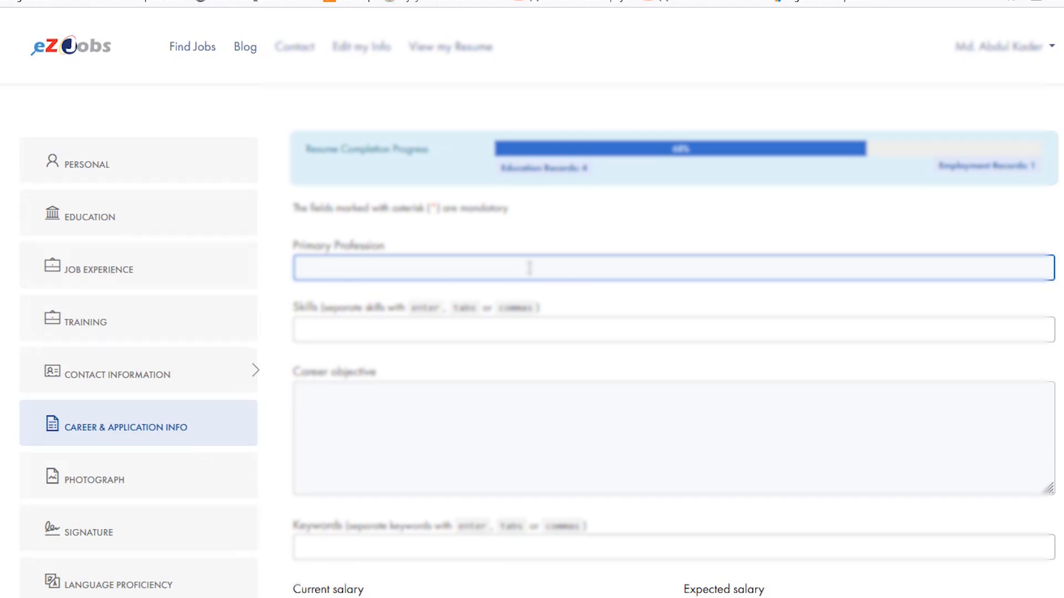
scroll(550, 330, down, 3)
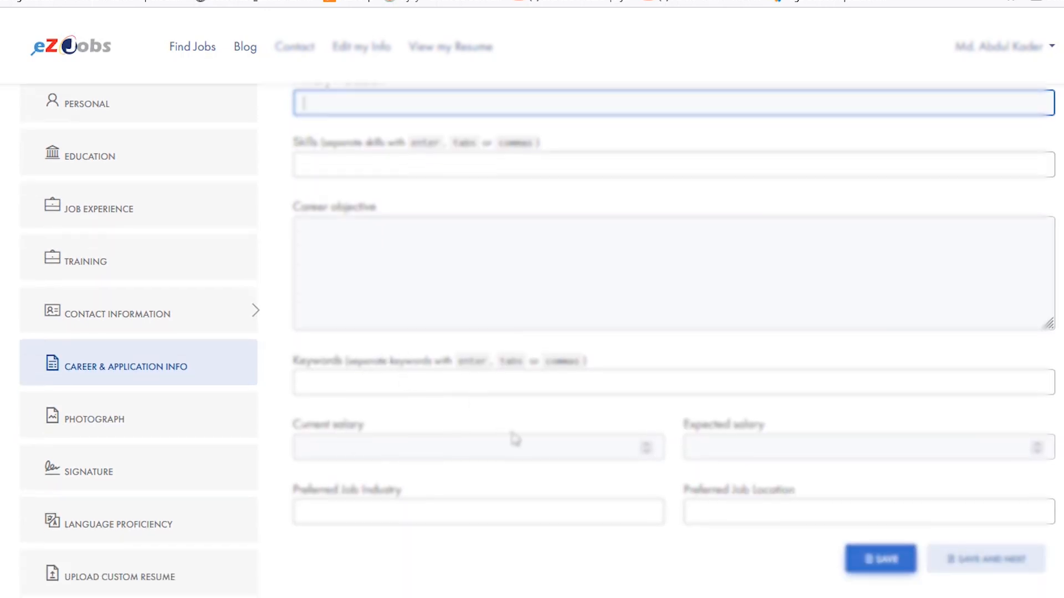
scroll(614, 443, up, 3)
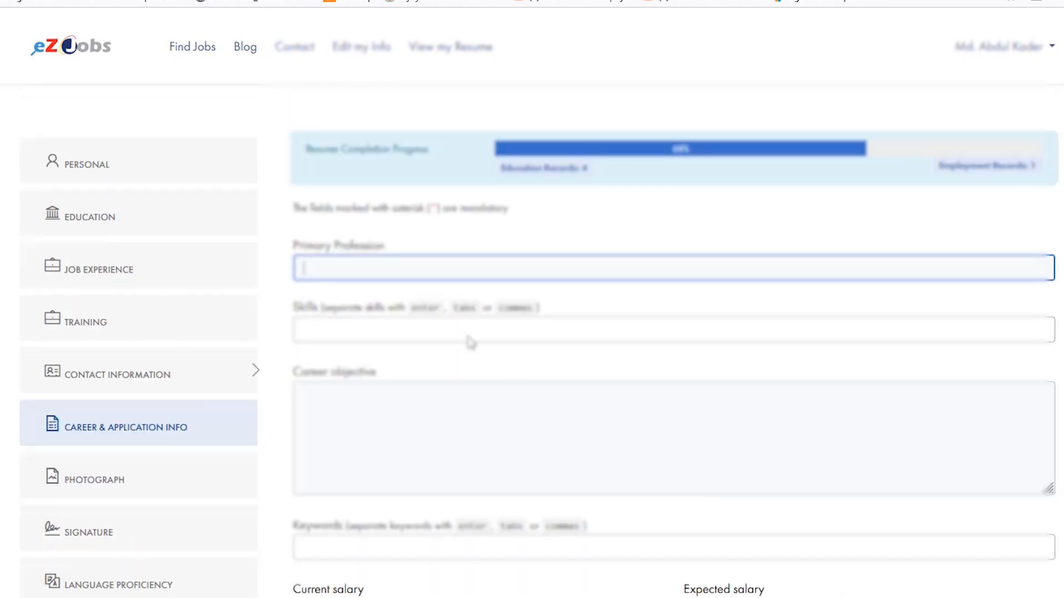
scroll(511, 250, down, 2)
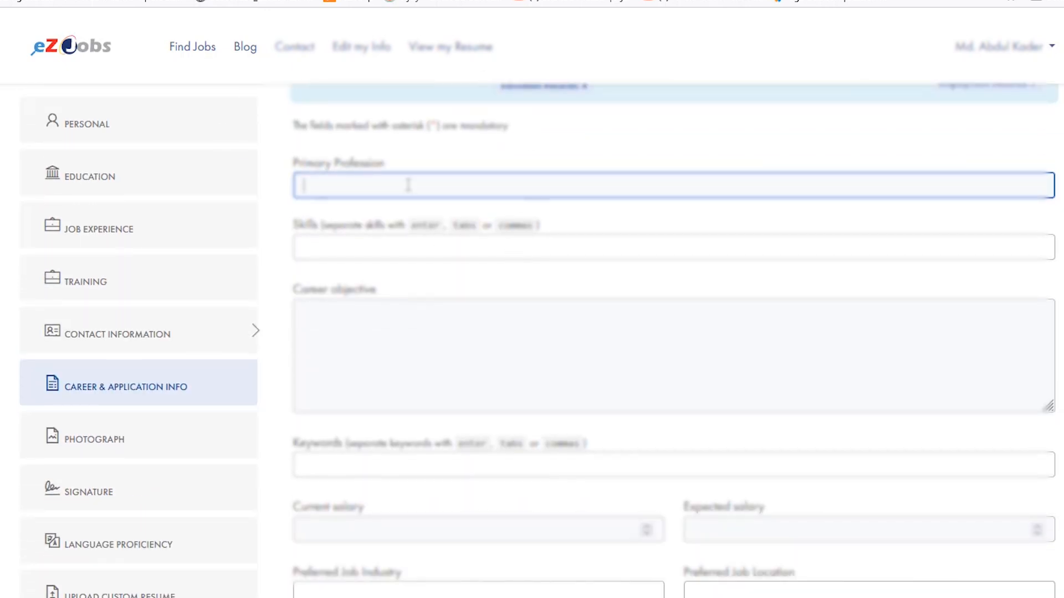
scroll(384, 213, down, 2)
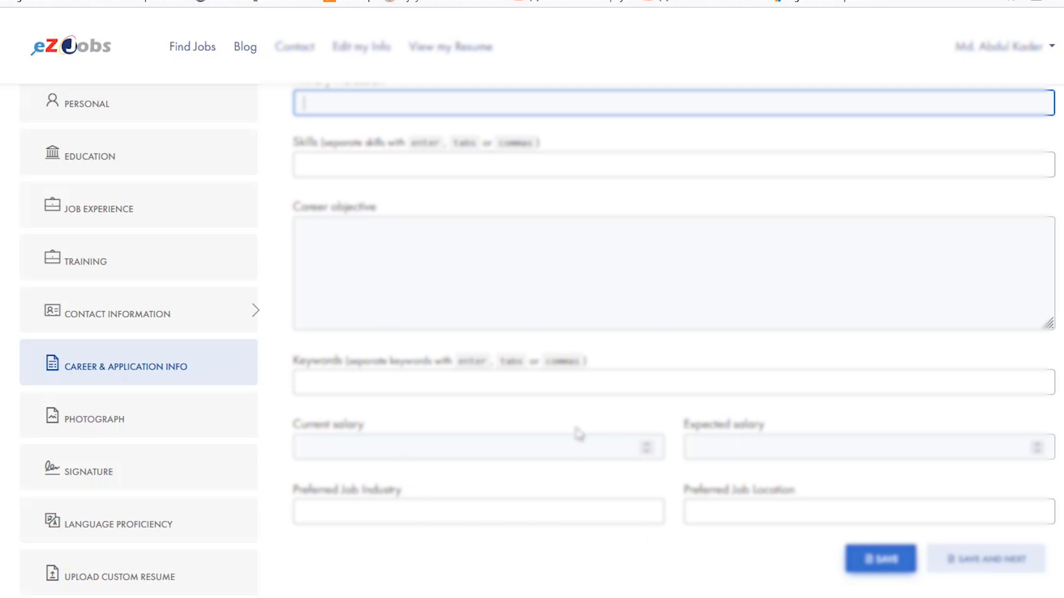
scroll(675, 382, up, 4)
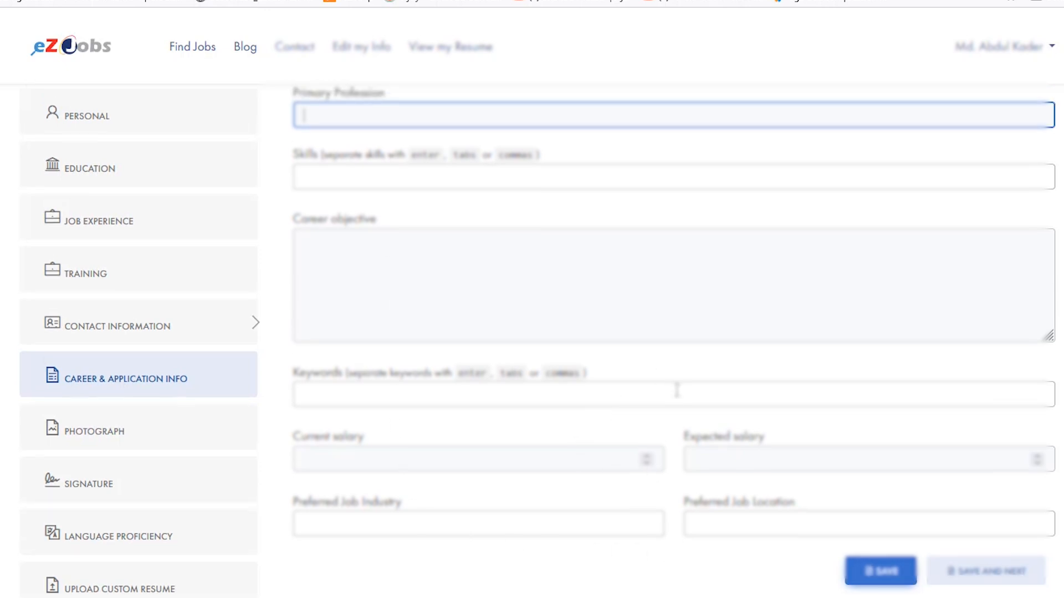
scroll(318, 360, down, 2)
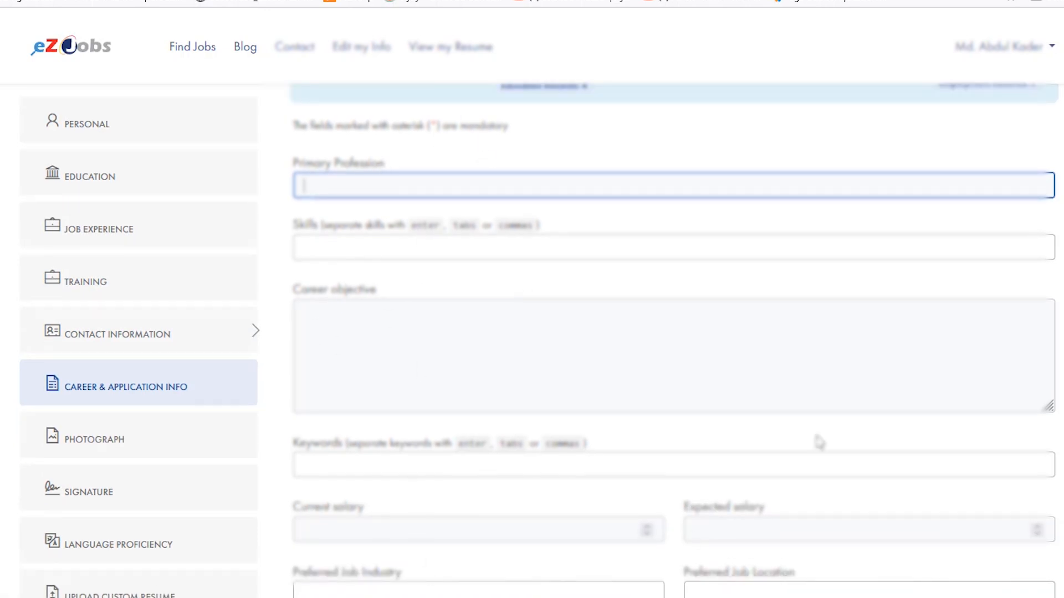
scroll(822, 439, down, 2)
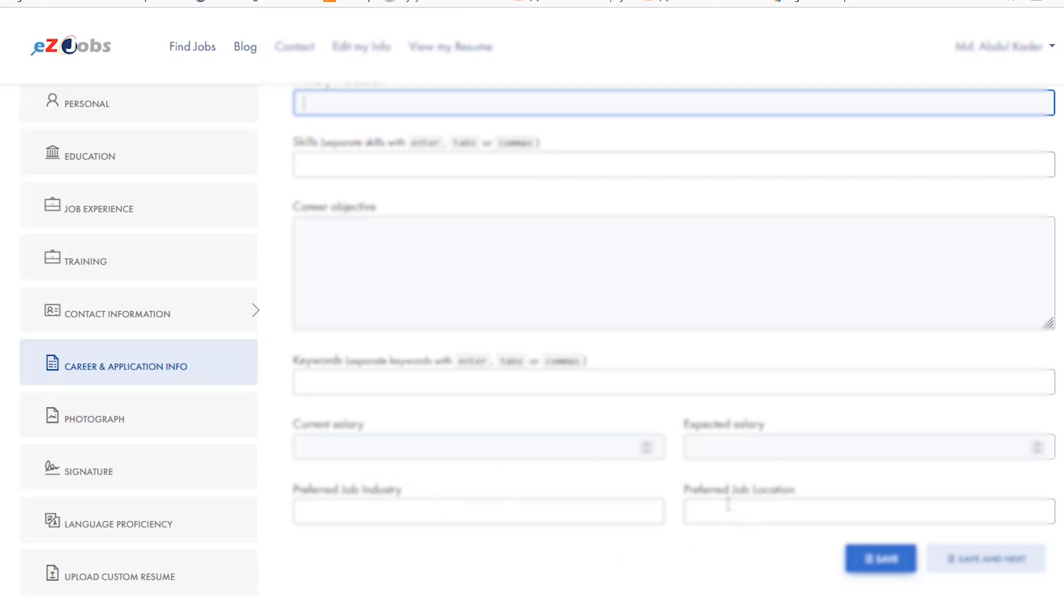
- Check the photograph upload requirements and start browsing the Downloads folder for an image
click(99, 419)
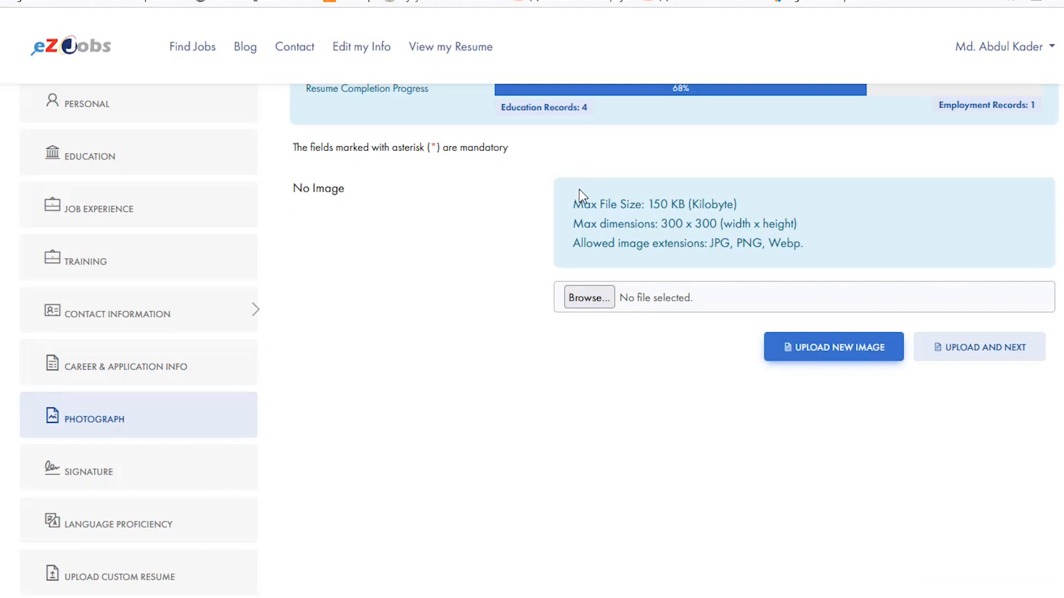
drag(576, 202, 809, 255)
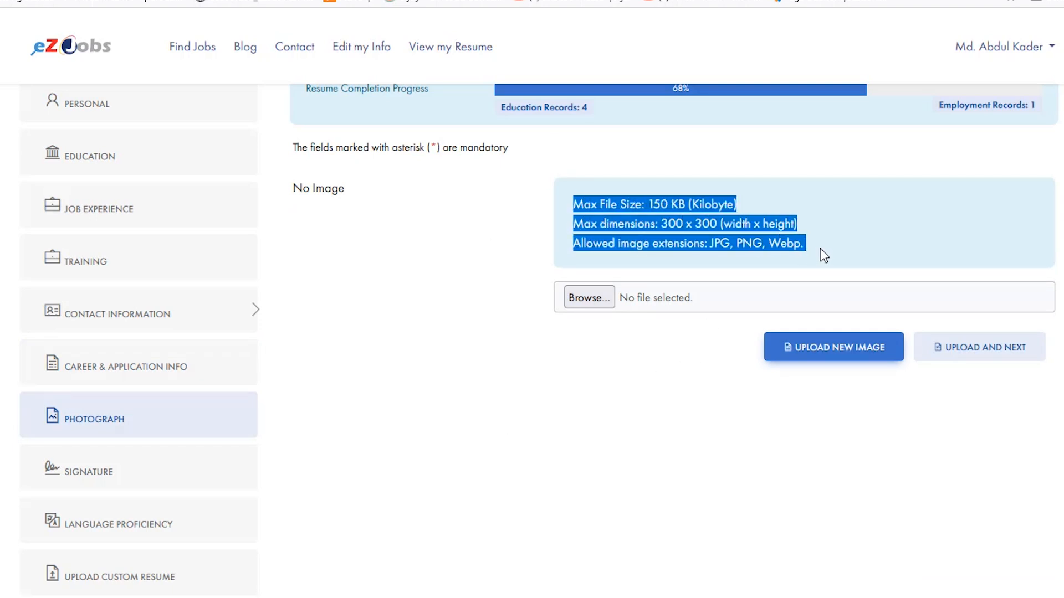
click(782, 218)
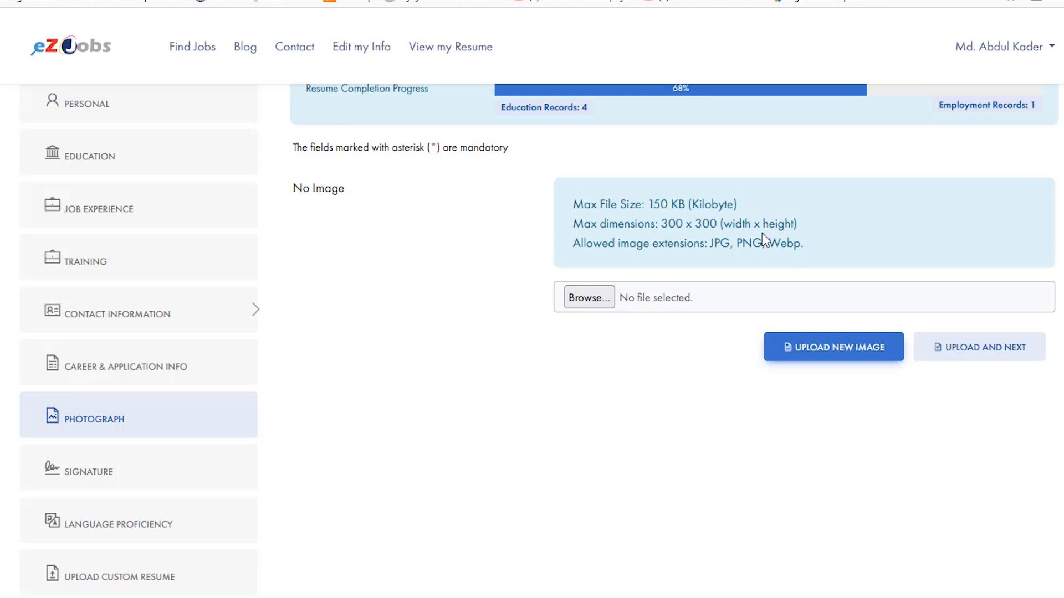
click(601, 291)
click(95, 174)
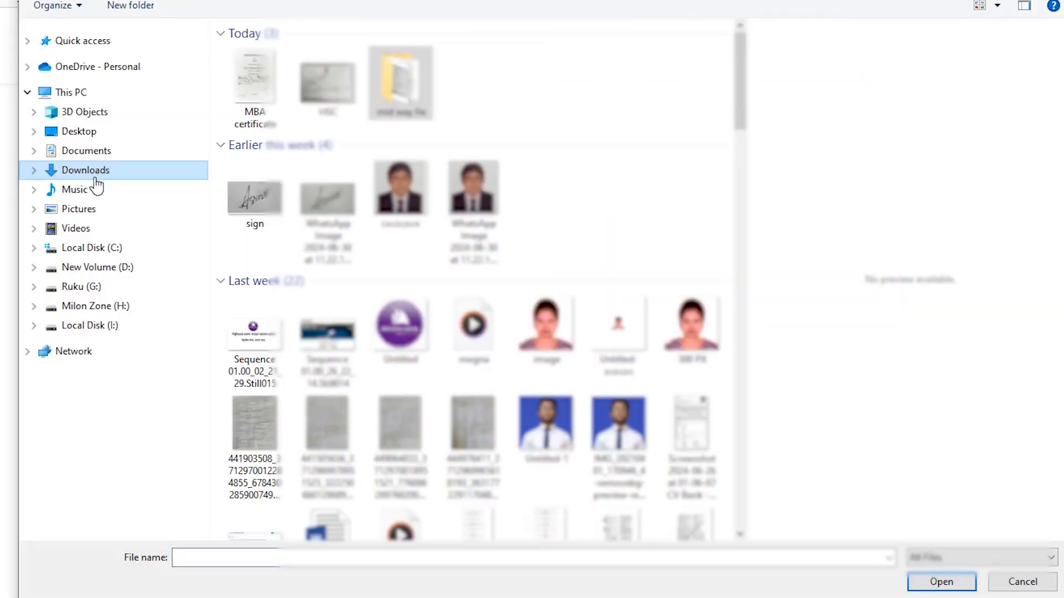
- Select the applicant's portrait photo with glasses and white shirt from Downloads and upload it as the resume photograph
scroll(615, 355, down, 15)
click(619, 363)
right_click(619, 363)
click(676, 587)
click(647, 27)
scroll(629, 403, down, 8)
right_click(633, 408)
click(676, 587)
click(739, 231)
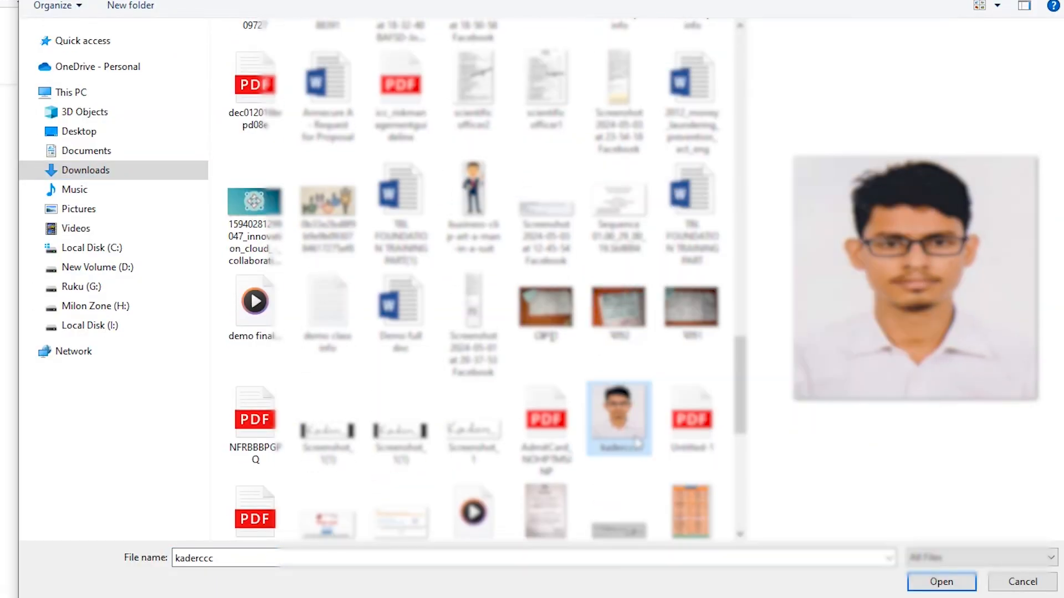
click(913, 210)
click(941, 581)
scroll(815, 355, up, 1)
scroll(815, 353, up, 1)
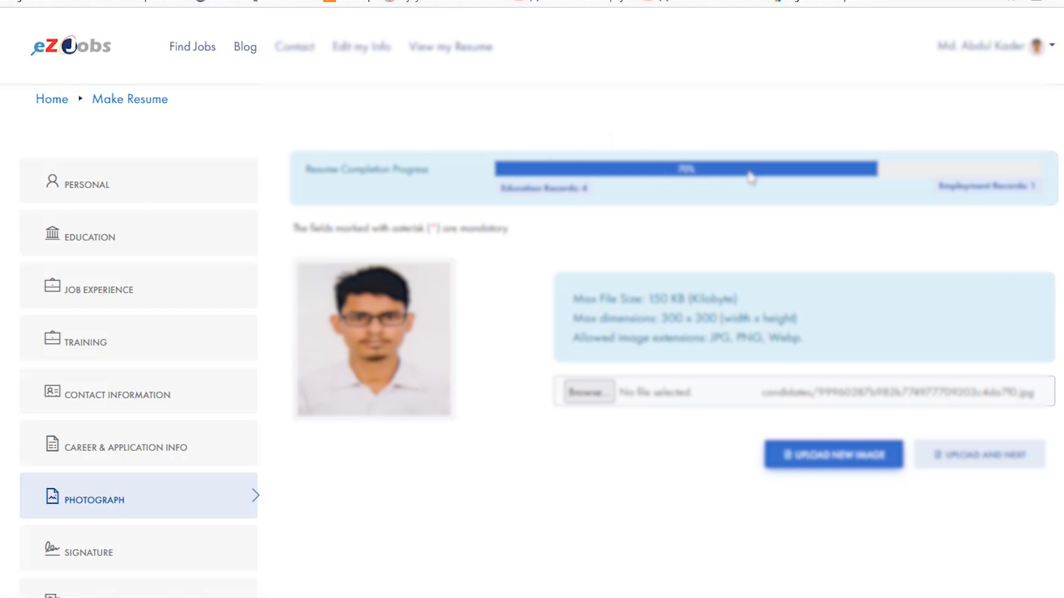
- Check the signature image requirements and upload sing.jpg from Downloads as the signature
scroll(166, 365, down, 2)
click(133, 477)
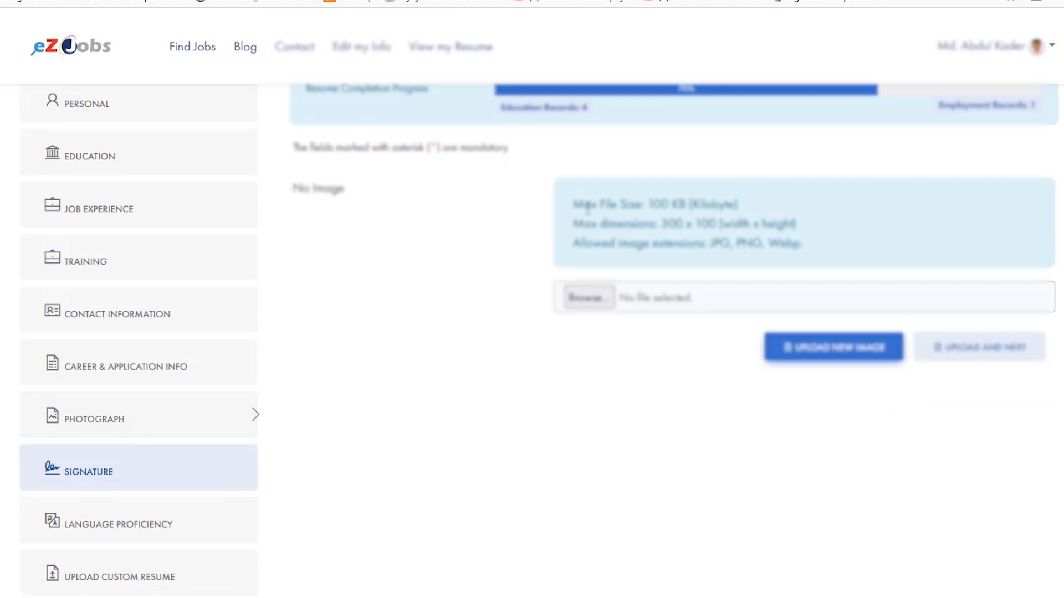
drag(588, 206, 761, 208)
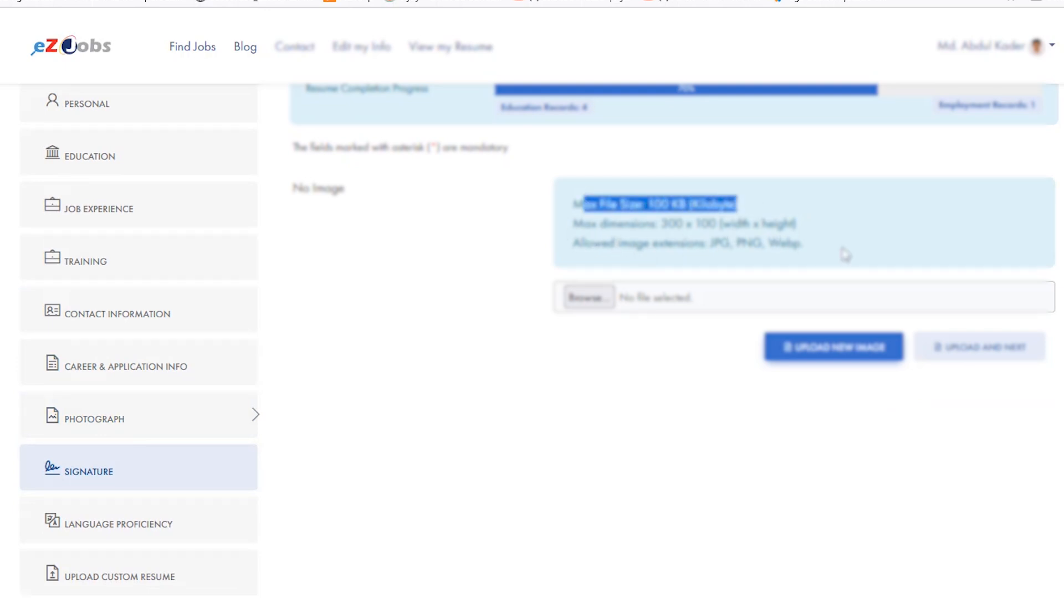
drag(845, 255, 632, 247)
click(592, 302)
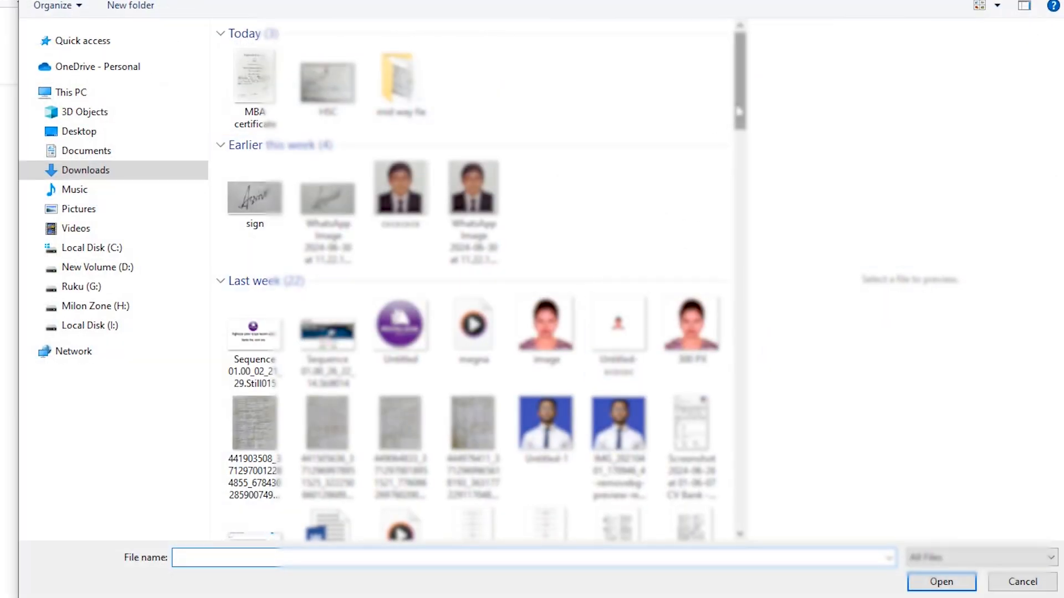
drag(738, 111, 746, 200)
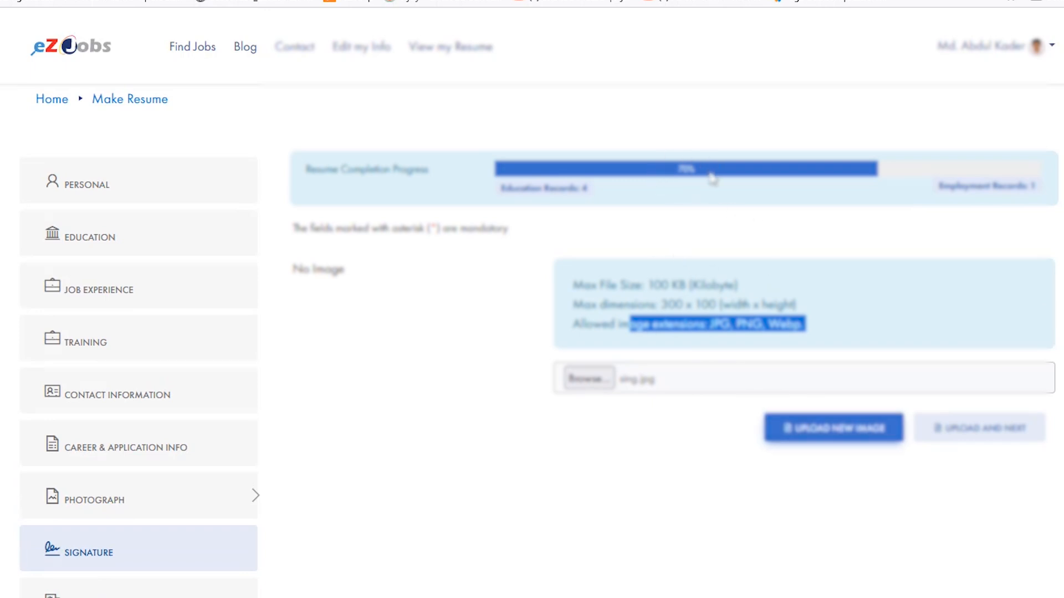
click(872, 434)
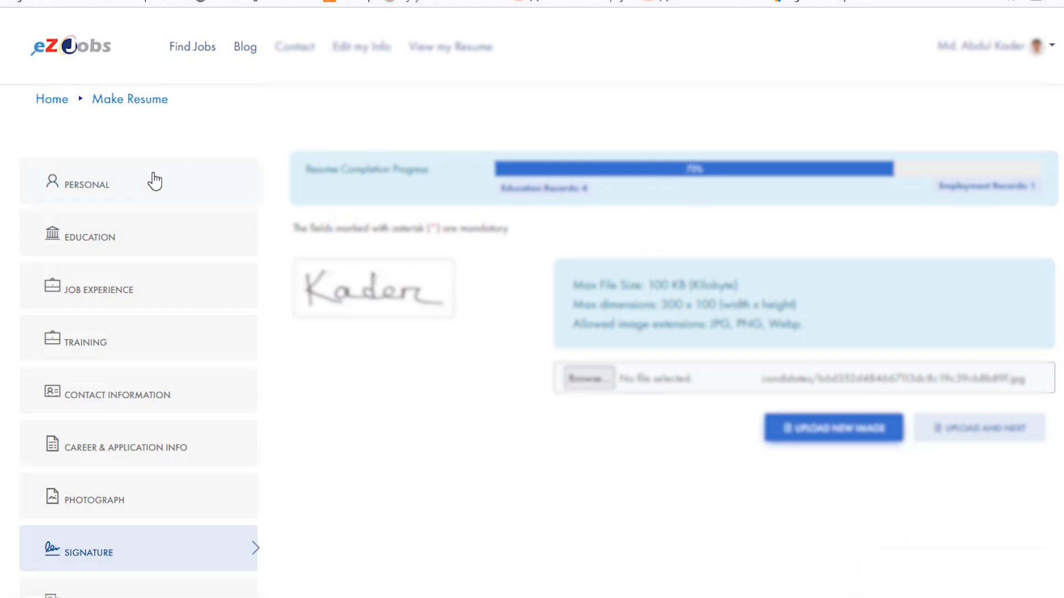
- Add Bengali under Language Proficiency with Good speaking and Proficient reading and writing, and save the entry
scroll(154, 177, down, 1)
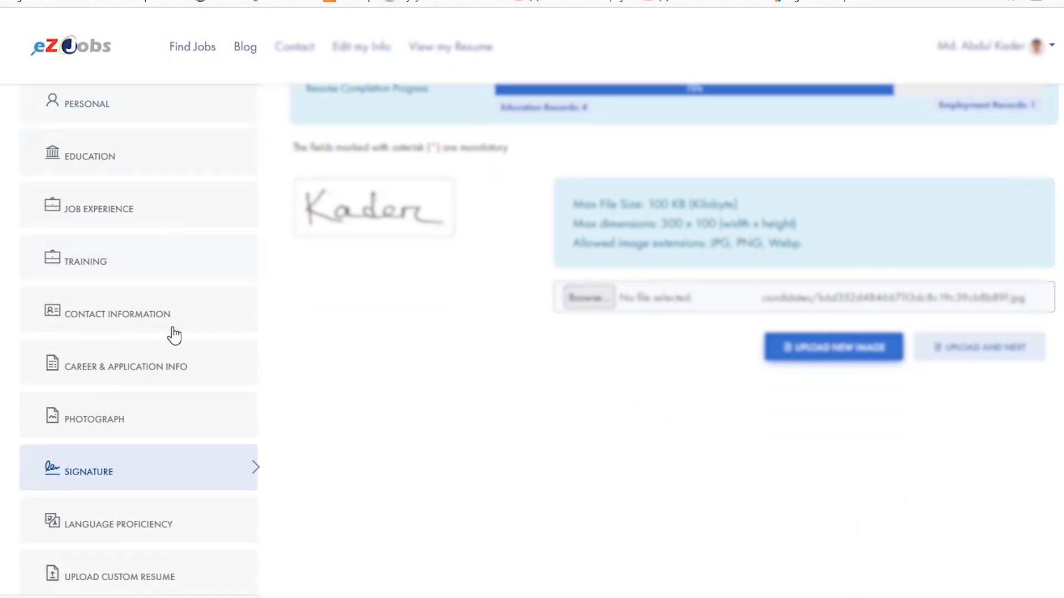
click(133, 531)
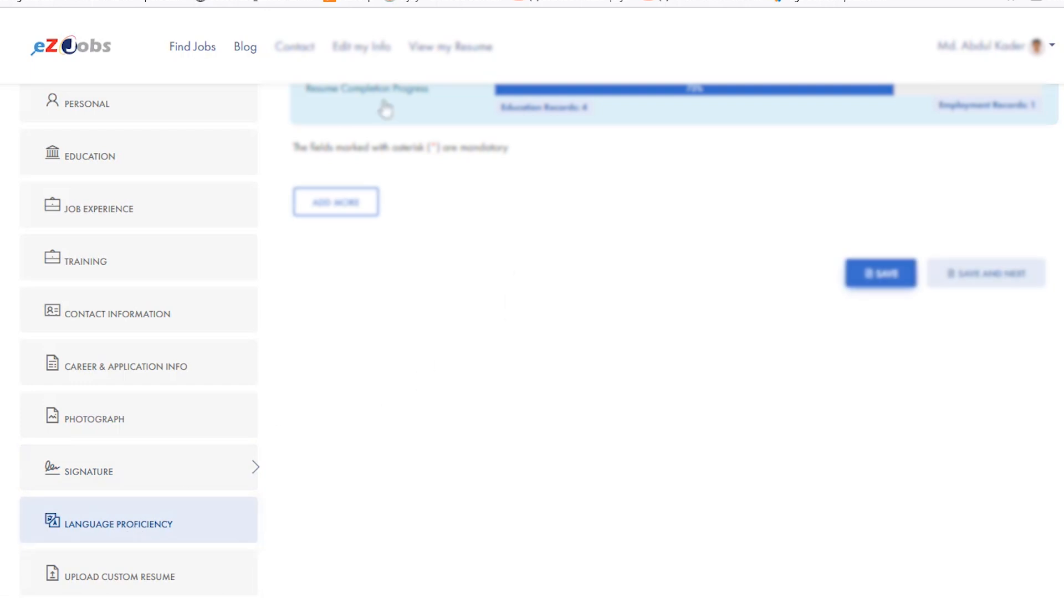
scroll(524, 312, up, 1)
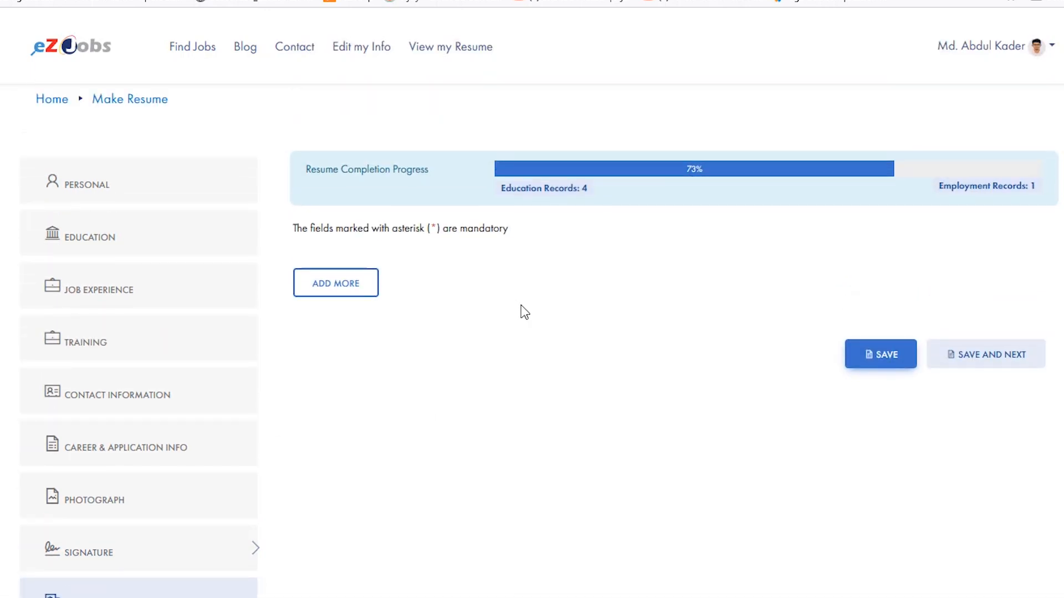
click(358, 283)
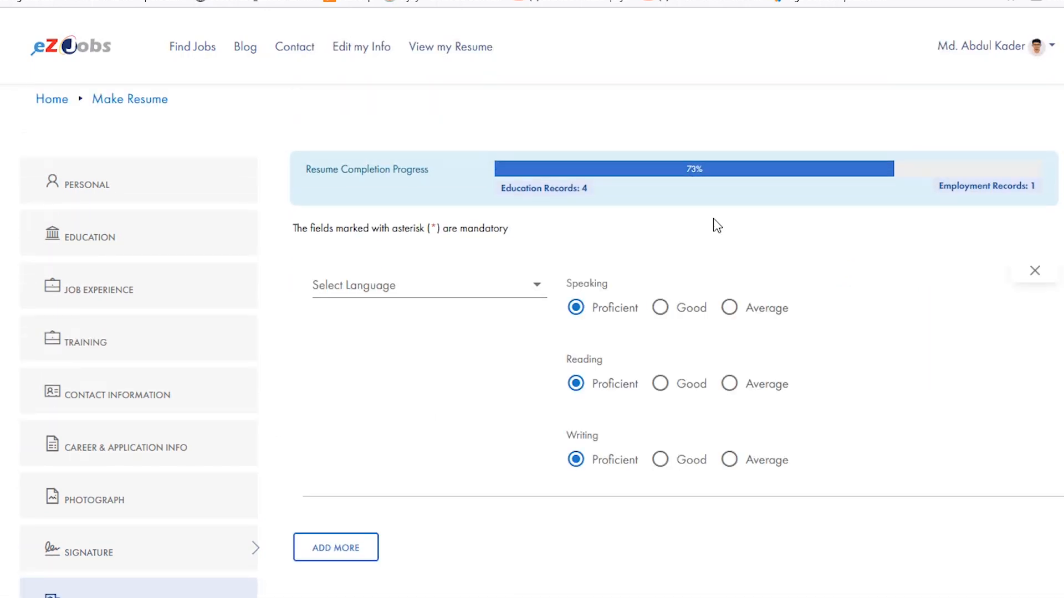
click(542, 285)
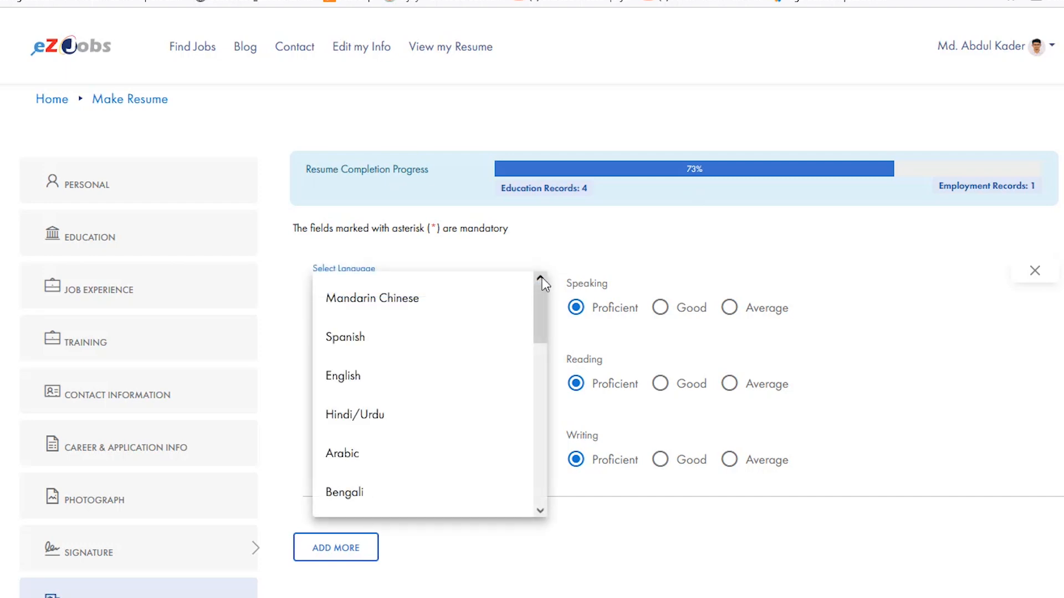
scroll(410, 393, down, 2)
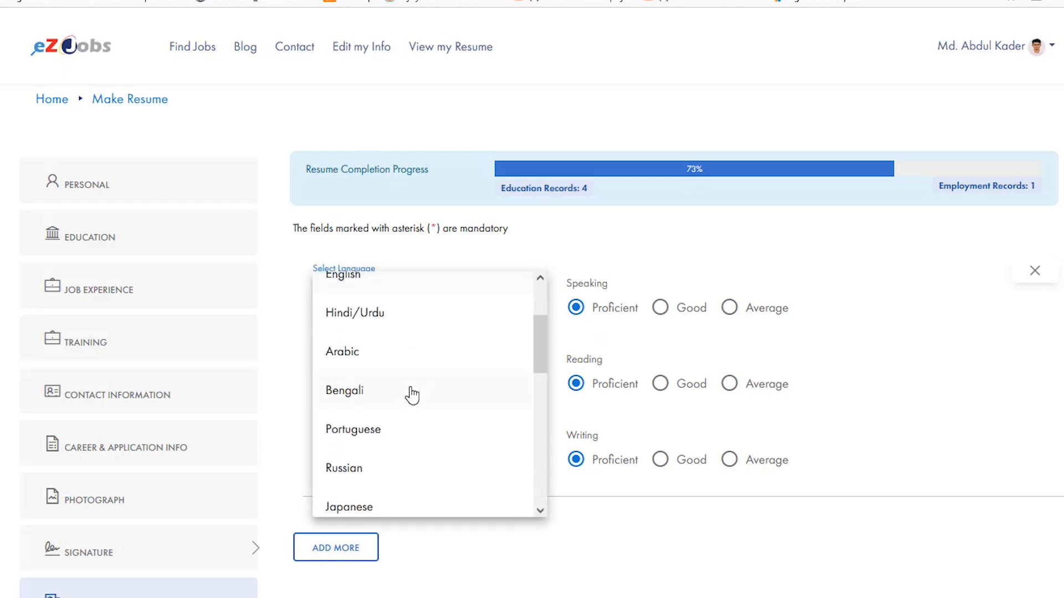
click(364, 393)
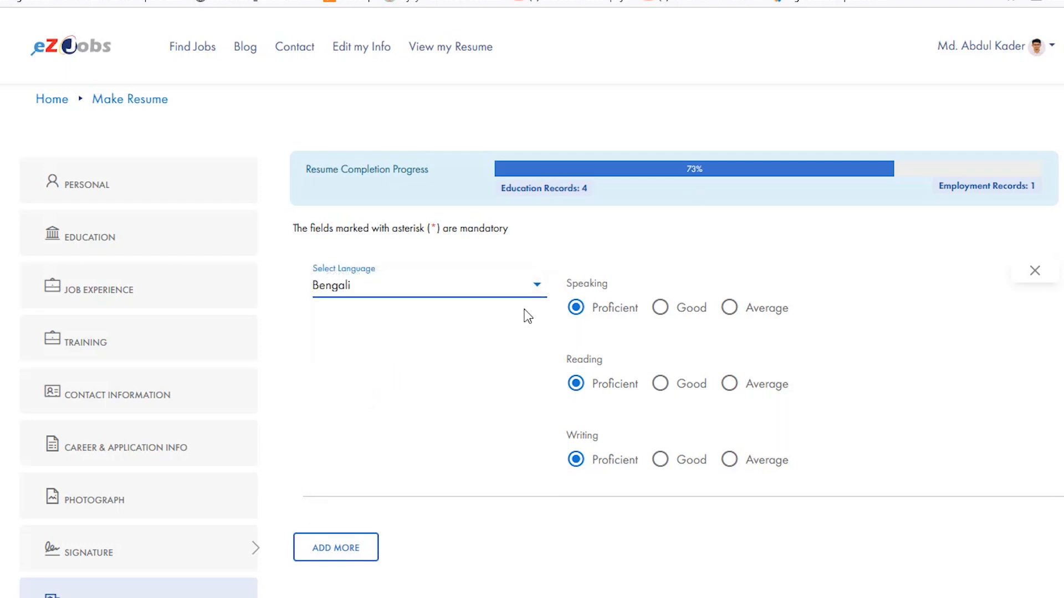
click(661, 311)
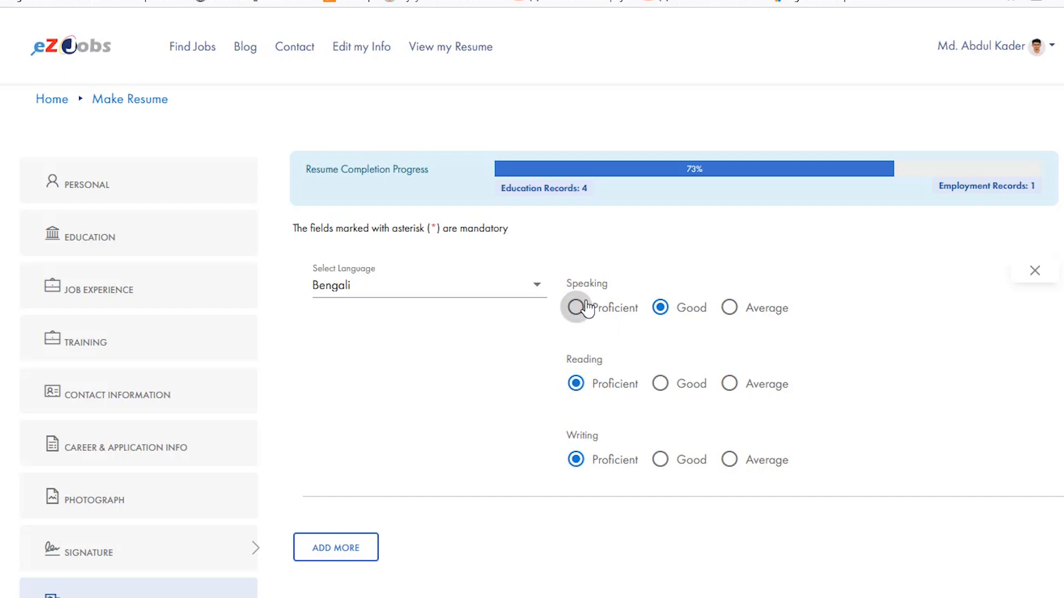
scroll(854, 266, down, 2)
click(859, 550)
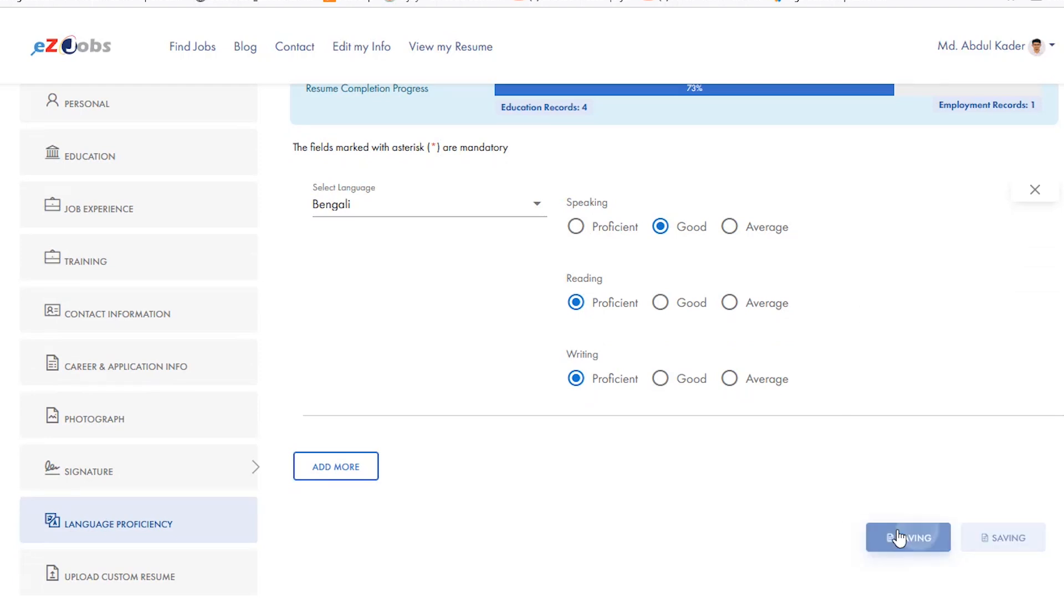
- Add English as a second language with Good speaking and Proficient reading and writing
click(305, 470)
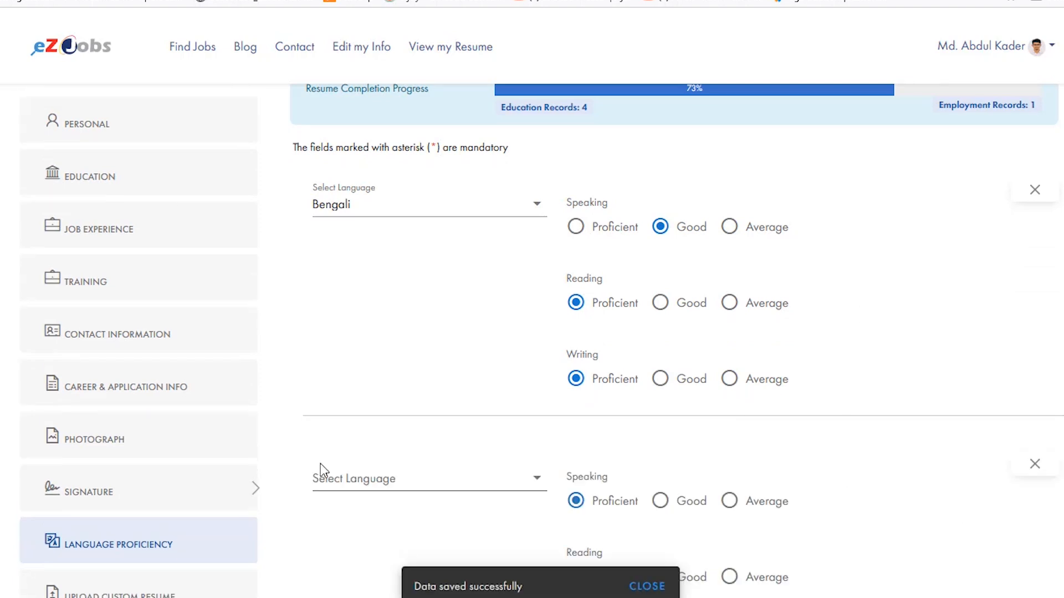
scroll(549, 352, down, 2)
click(540, 316)
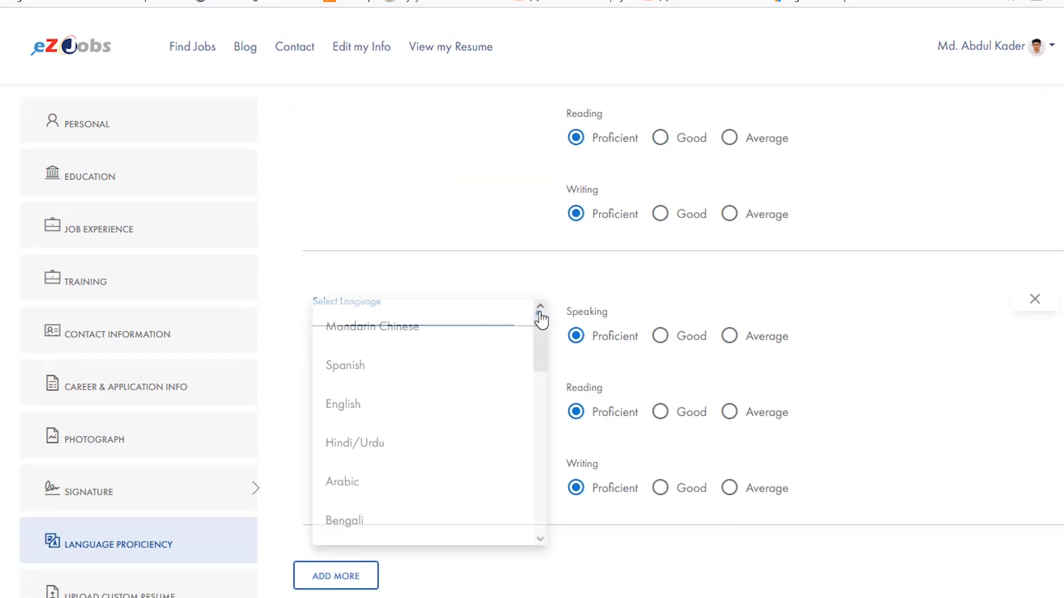
click(361, 409)
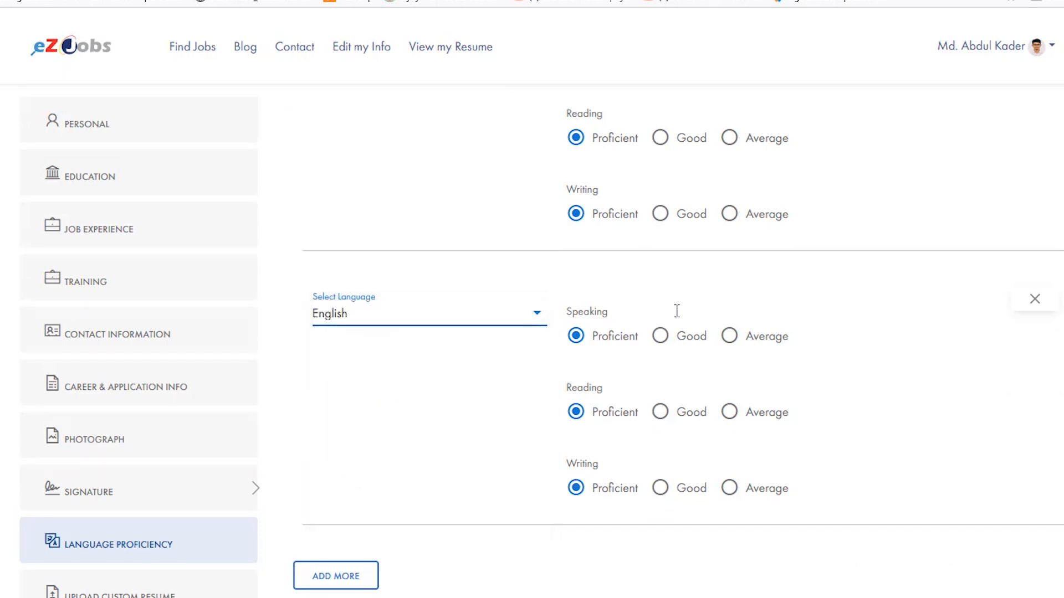
click(663, 337)
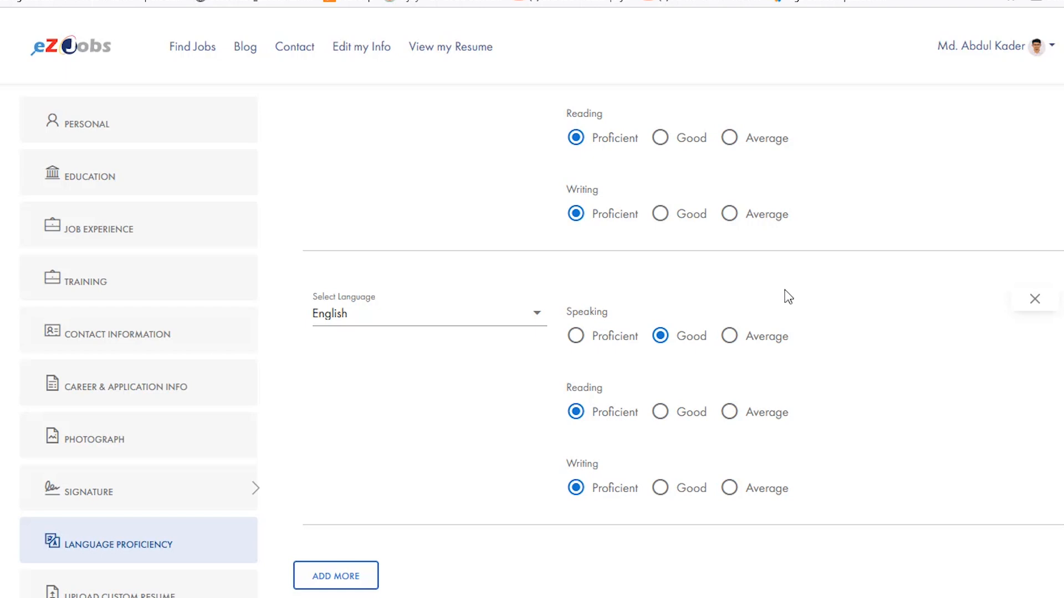
- Set the Bengali speaking level to Proficient and save the language entries
scroll(786, 297, up, 3)
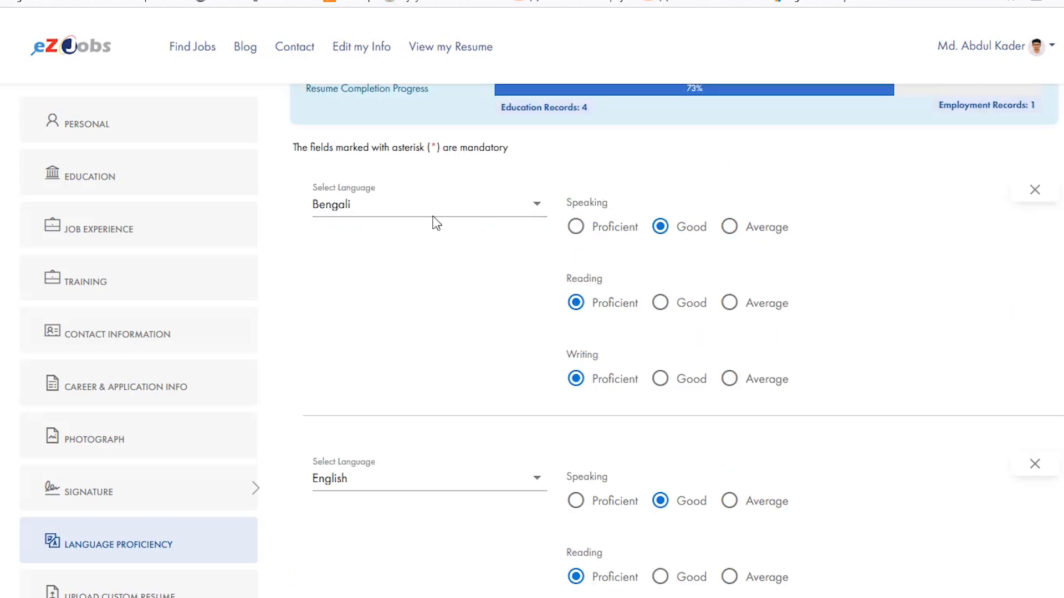
click(575, 228)
scroll(465, 282, down, 3)
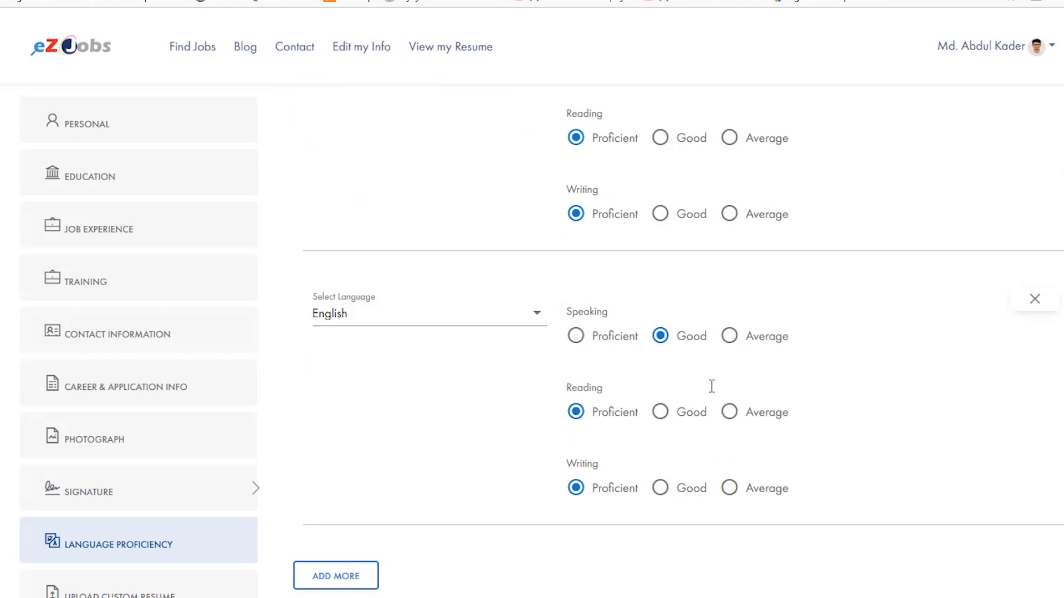
scroll(520, 260, down, 2)
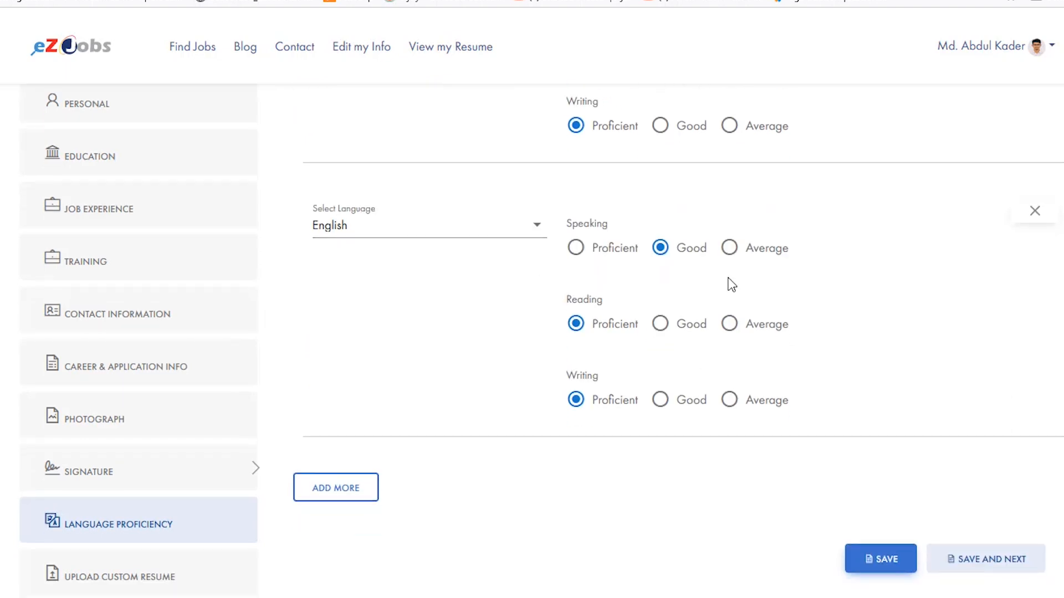
click(892, 557)
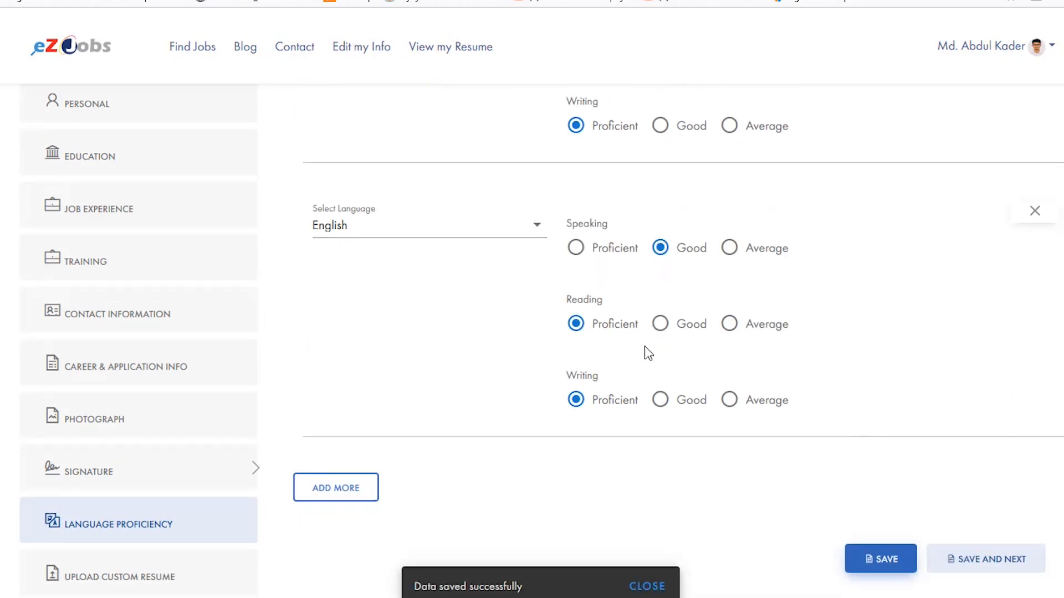
- Start a third language entry, browse the selectable languages and close the list without choosing one
click(332, 488)
scroll(585, 321, down, 2)
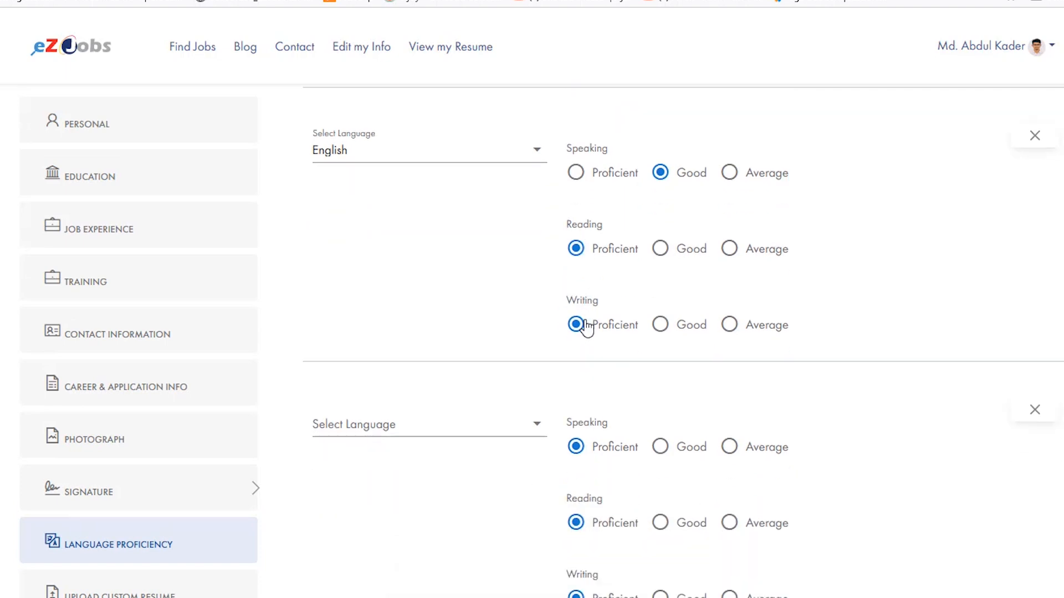
click(540, 429)
scroll(473, 368, down, 2)
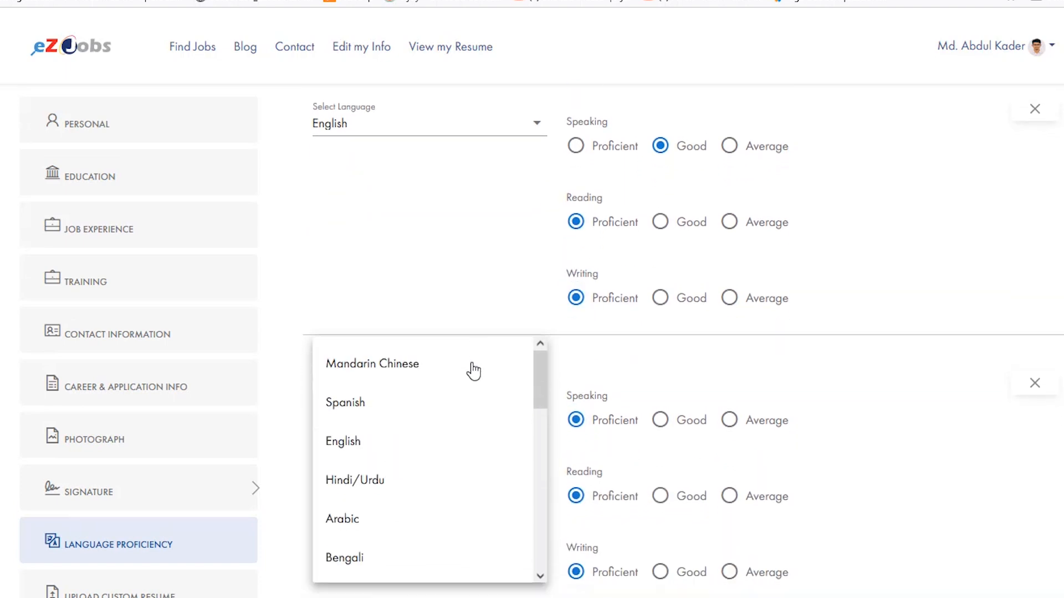
scroll(442, 432, down, 2)
scroll(446, 428, down, 2)
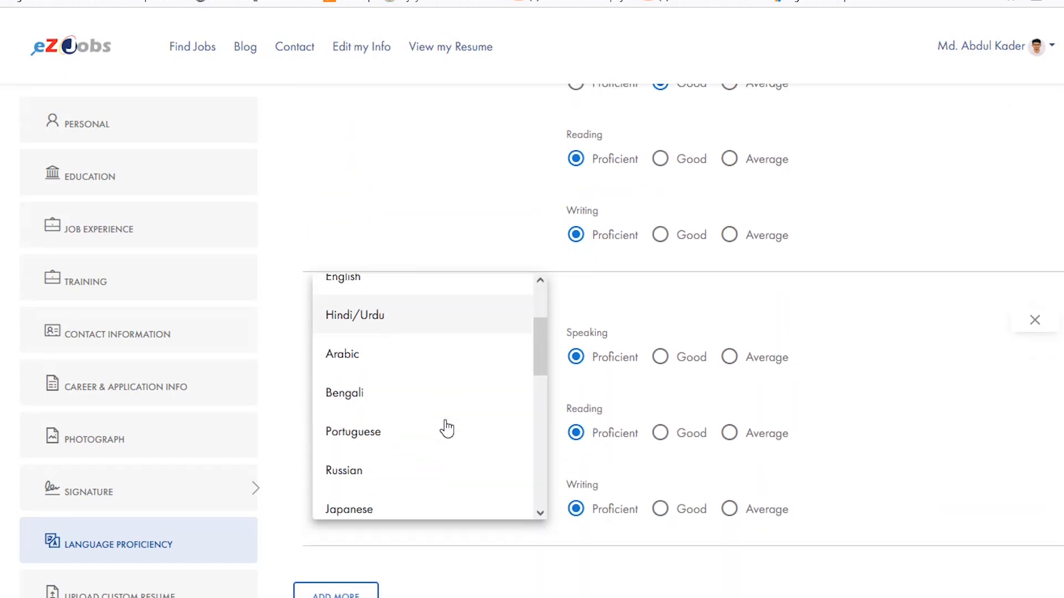
scroll(444, 427, up, 3)
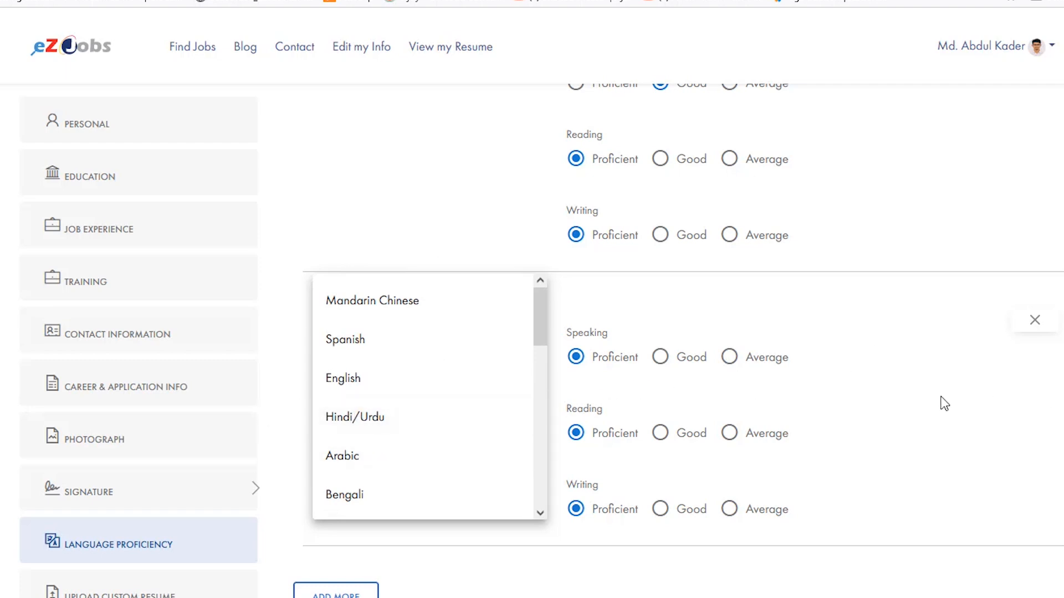
click(949, 381)
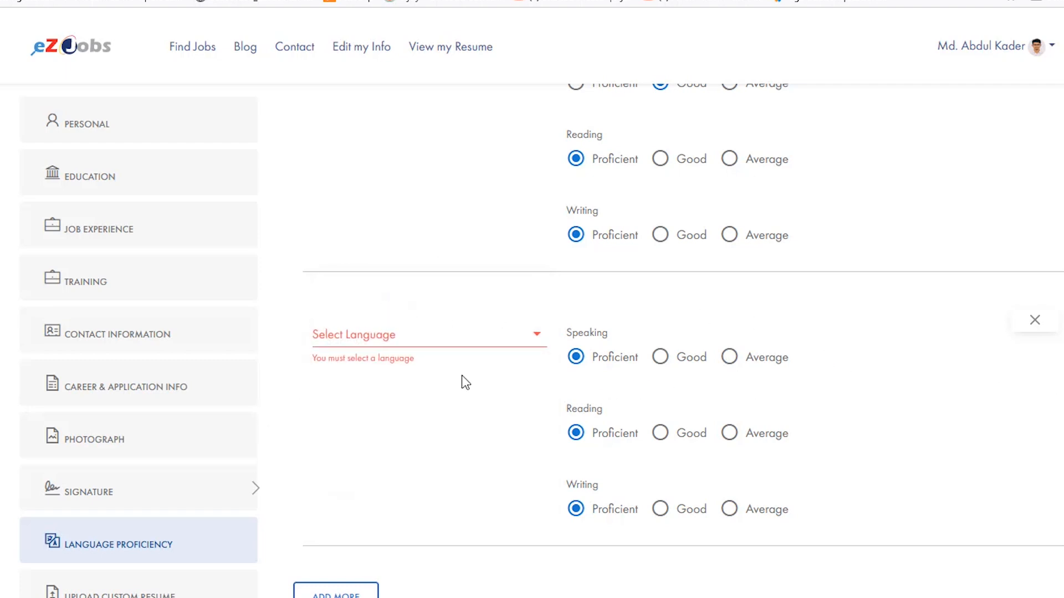
- Review the Bengali and English proficiency entries and the resume completion progress
scroll(461, 376, down, 2)
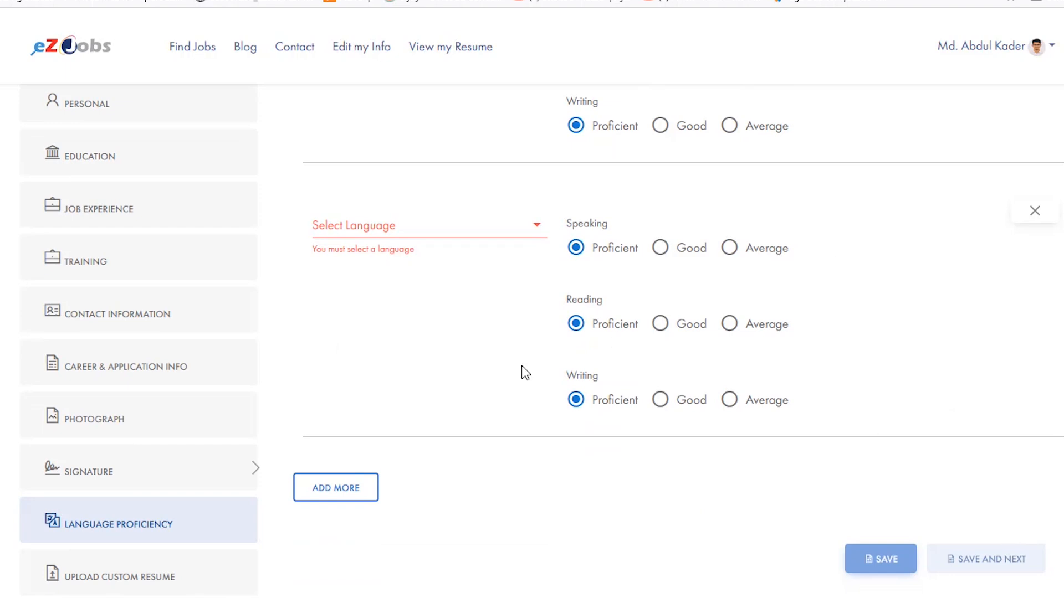
scroll(429, 228, up, 3)
scroll(355, 294, down, 3)
scroll(600, 230, up, 1)
scroll(602, 237, up, 9)
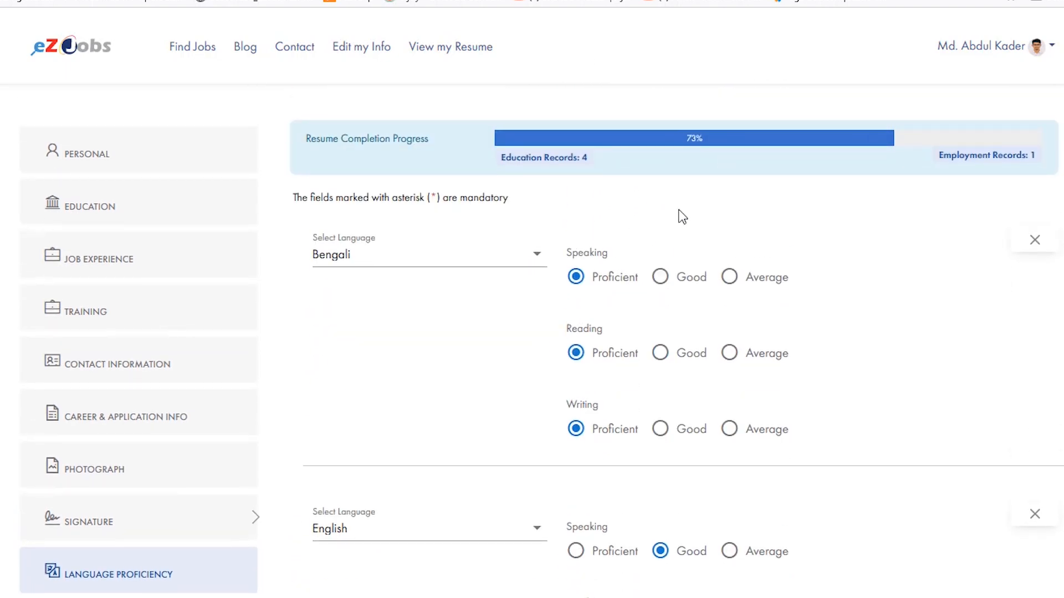
scroll(676, 199, down, 3)
scroll(610, 302, down, 7)
scroll(613, 244, up, 10)
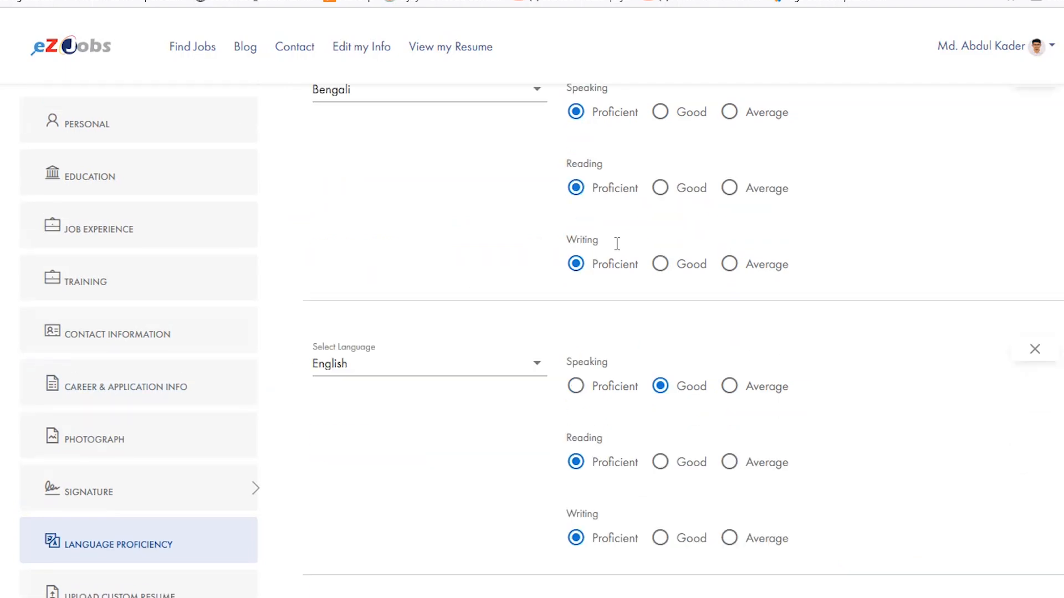
scroll(673, 229, down, 1)
scroll(642, 183, up, 2)
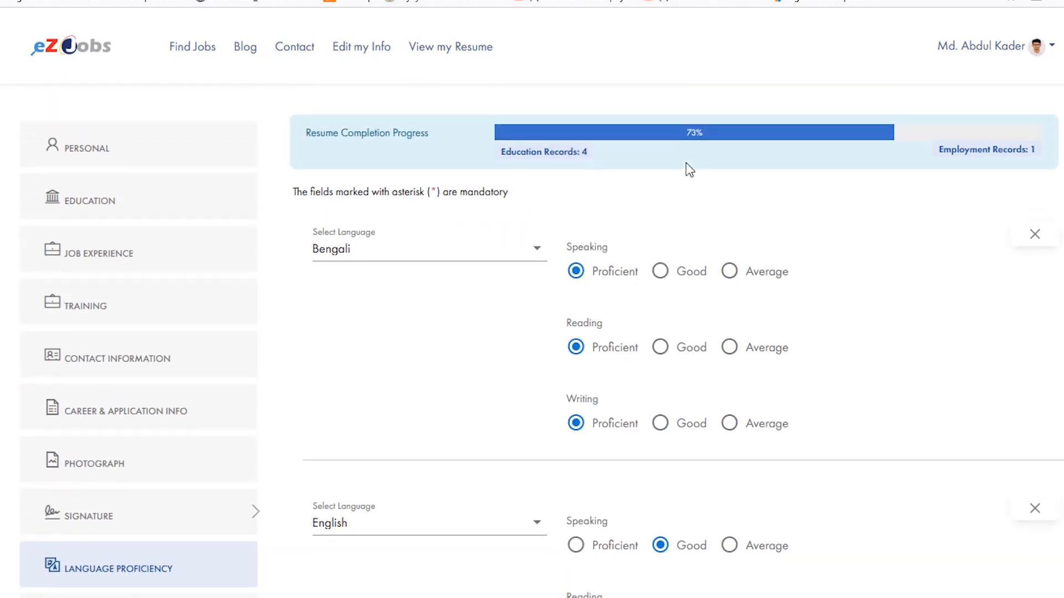
- Open the Upload Custom Resume section and check its file size and file type requirements
scroll(131, 432, down, 8)
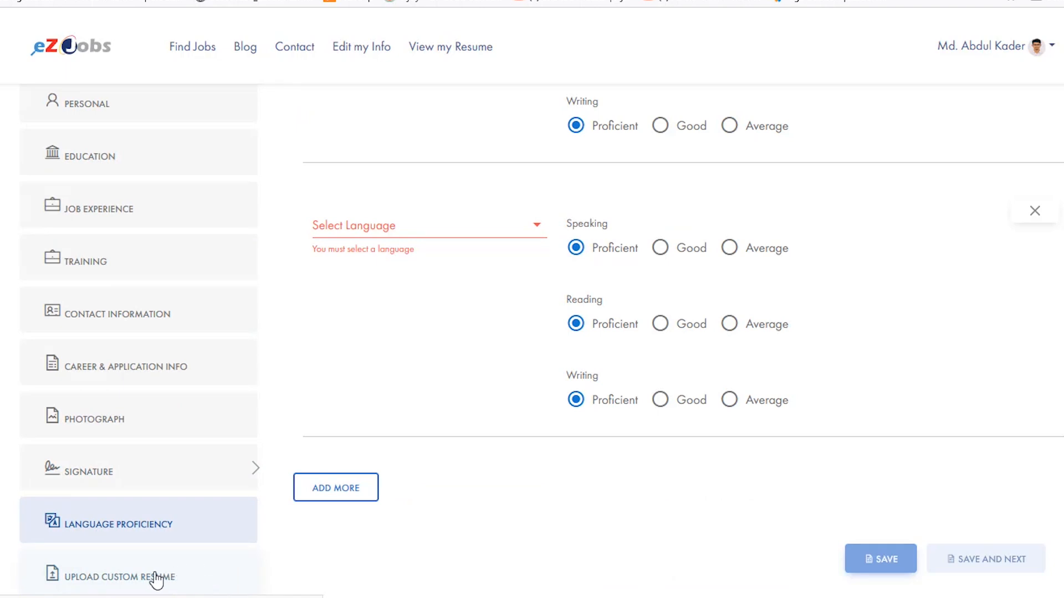
click(131, 581)
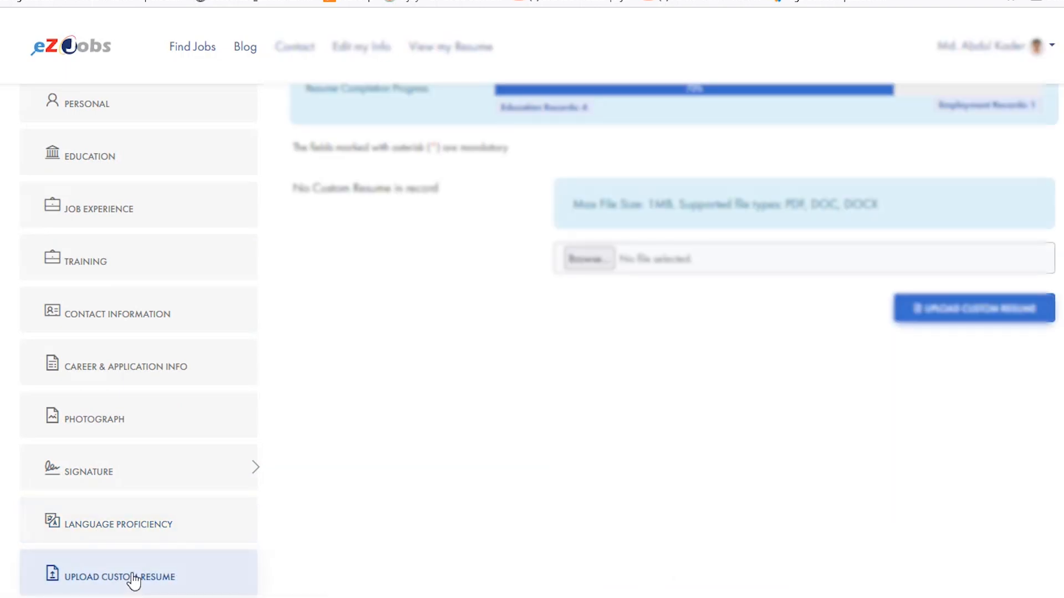
scroll(537, 311, up, 2)
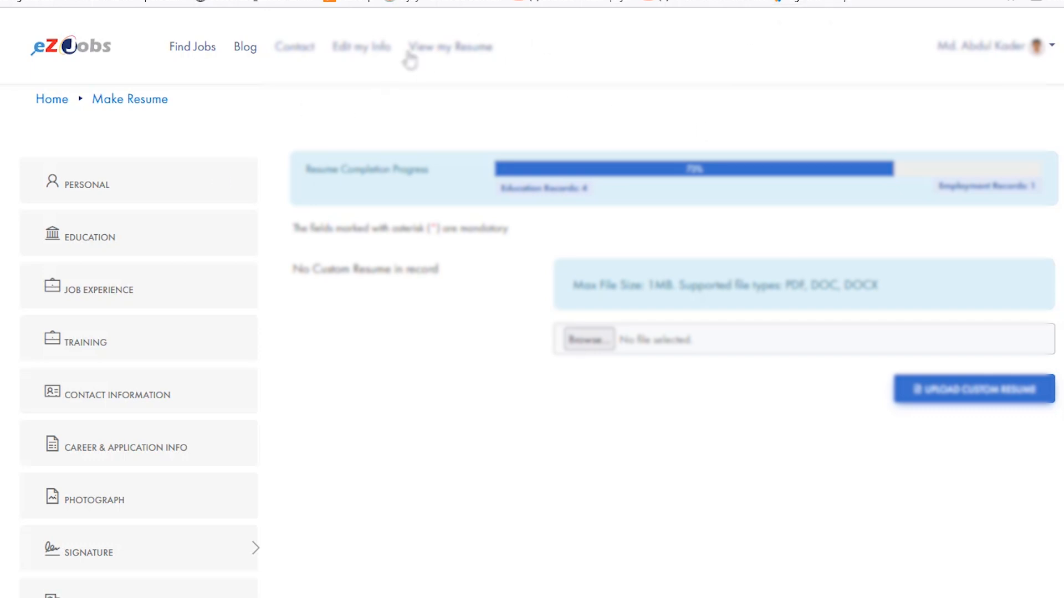
- View the finished resume and examine its photo, basic information, experience, education and skills
click(454, 48)
scroll(850, 202, down, 4)
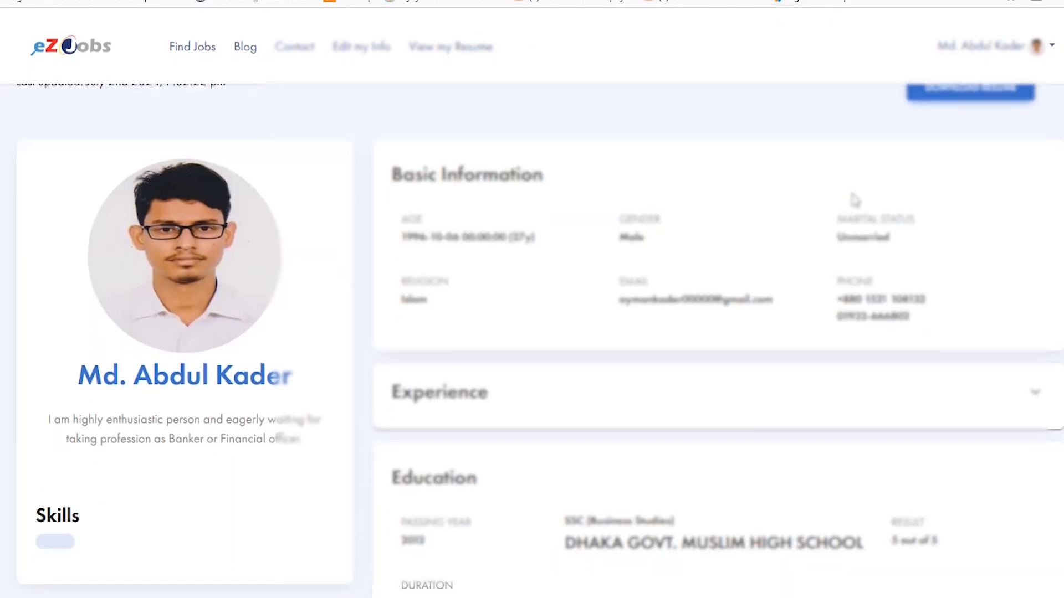
scroll(848, 274, up, 3)
scroll(848, 274, up, 1)
scroll(687, 316, down, 8)
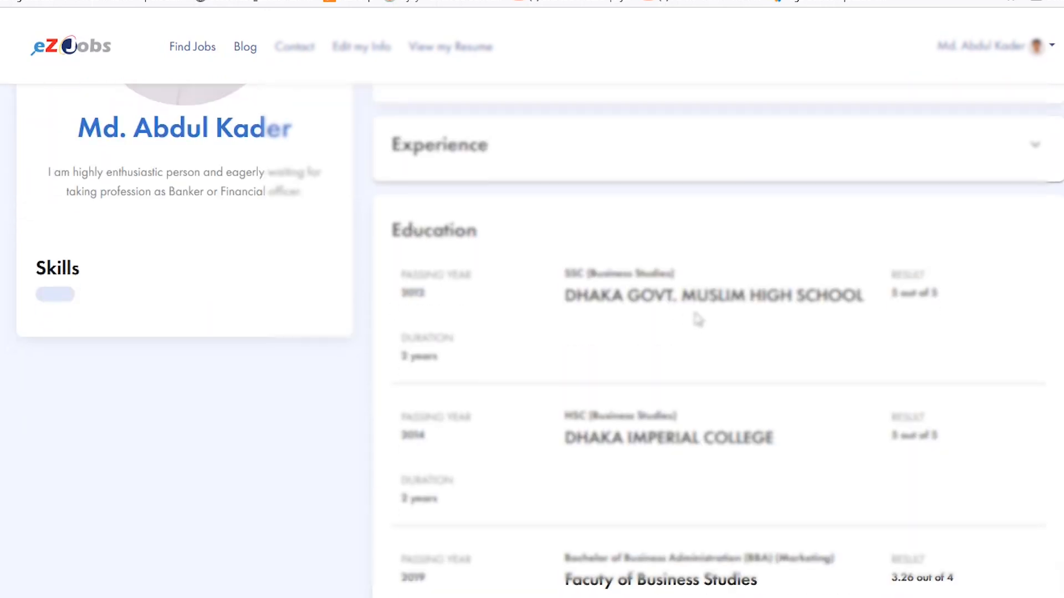
scroll(725, 321, down, 1)
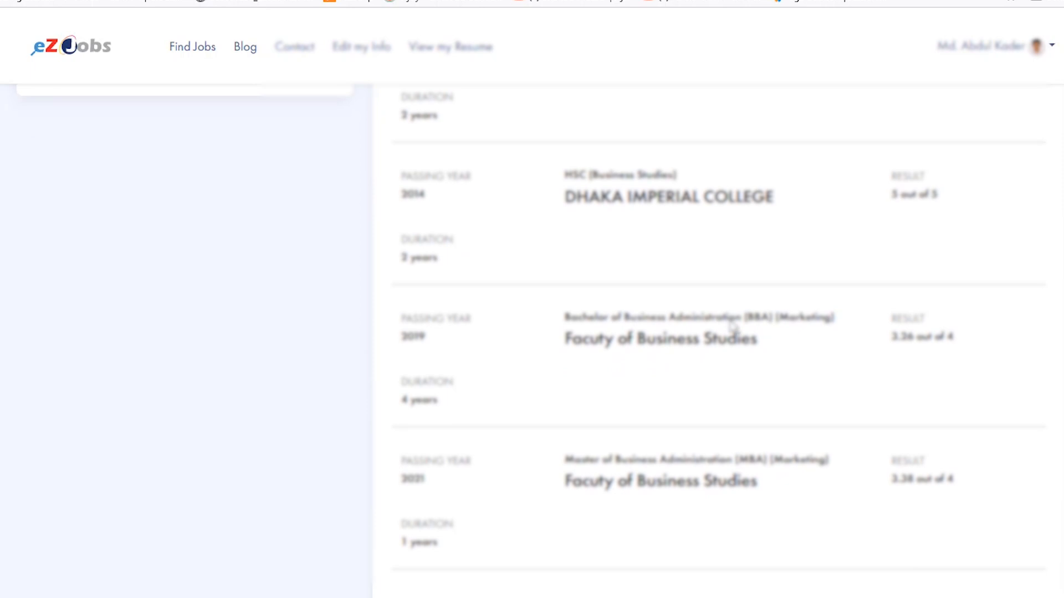
scroll(831, 277, up, 8)
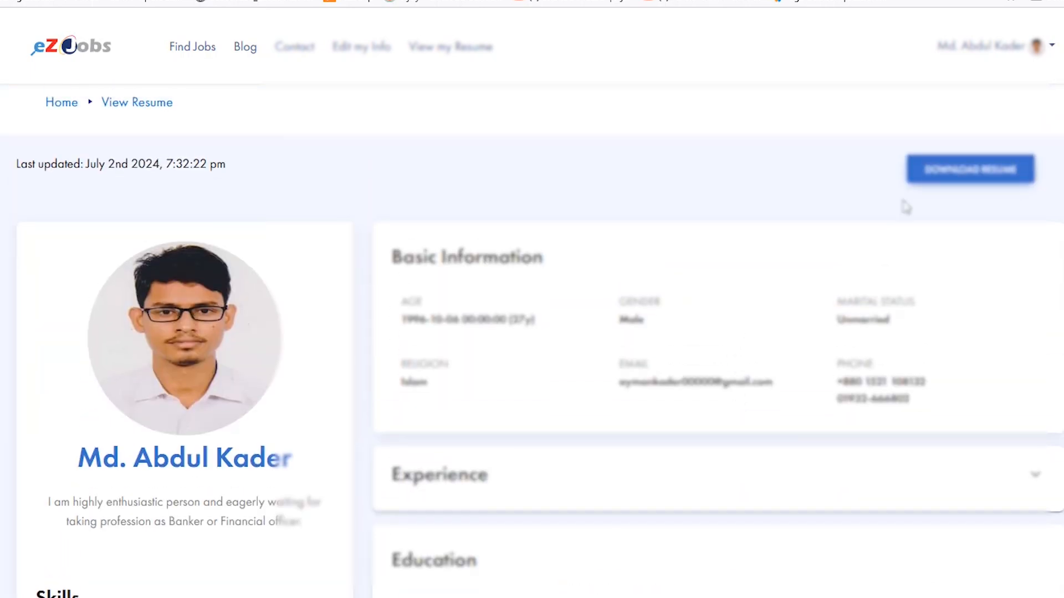
scroll(558, 357, down, 2)
scroll(558, 357, down, 1)
scroll(209, 430, up, 3)
scroll(100, 489, down, 2)
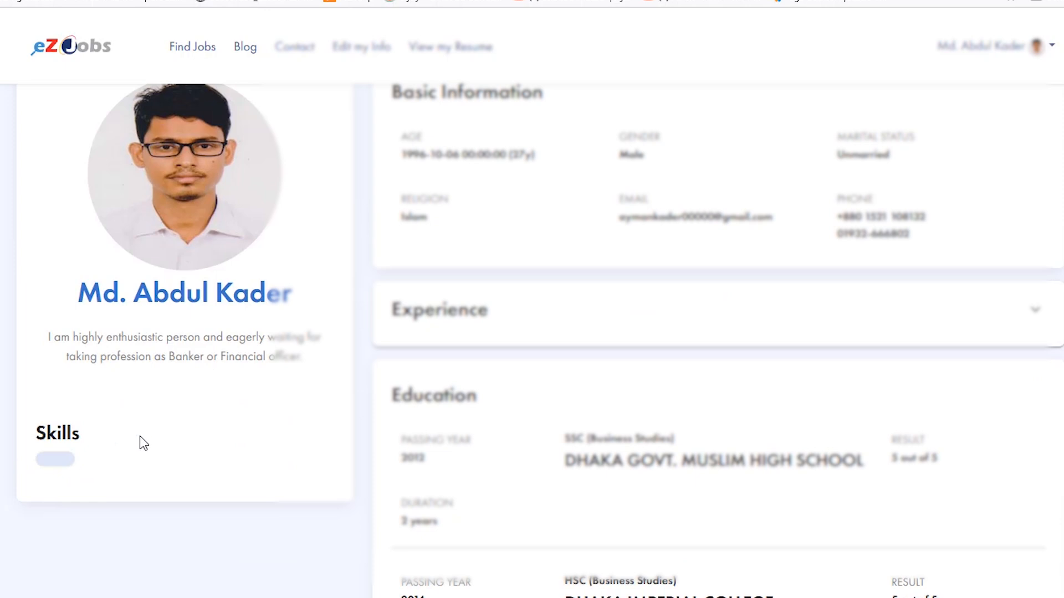
scroll(928, 216, up, 3)
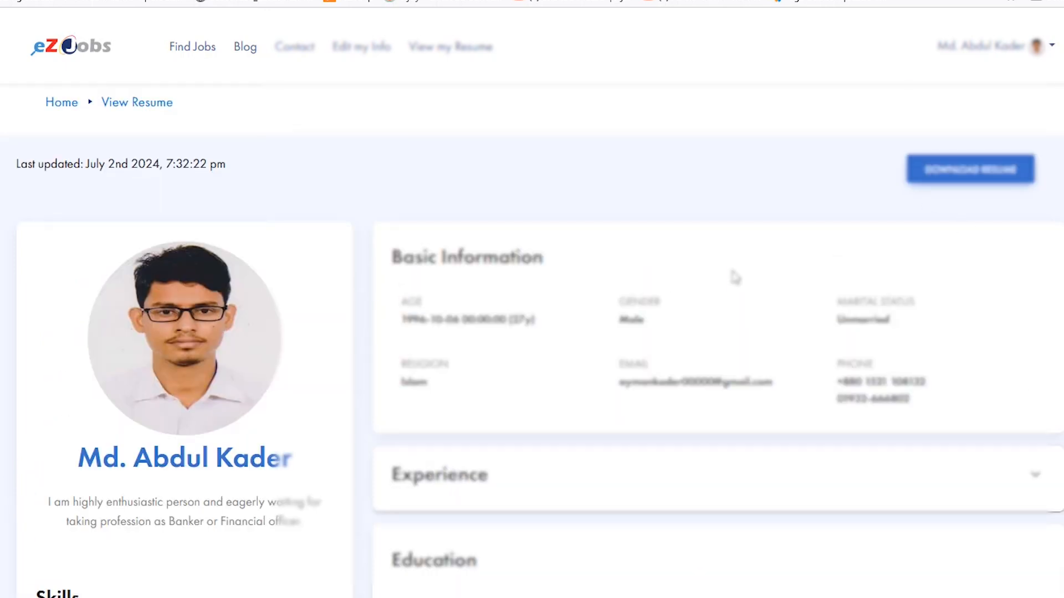
- Check the education records on the finished resume and open the account's My Jobs page
scroll(658, 255, down, 8)
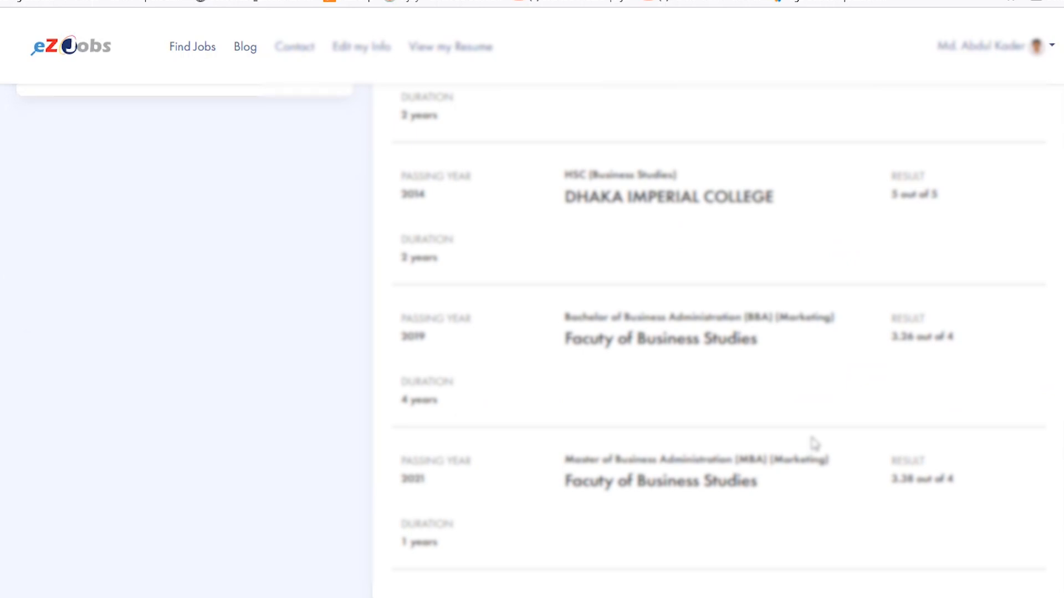
scroll(813, 443, up, 10)
click(1052, 47)
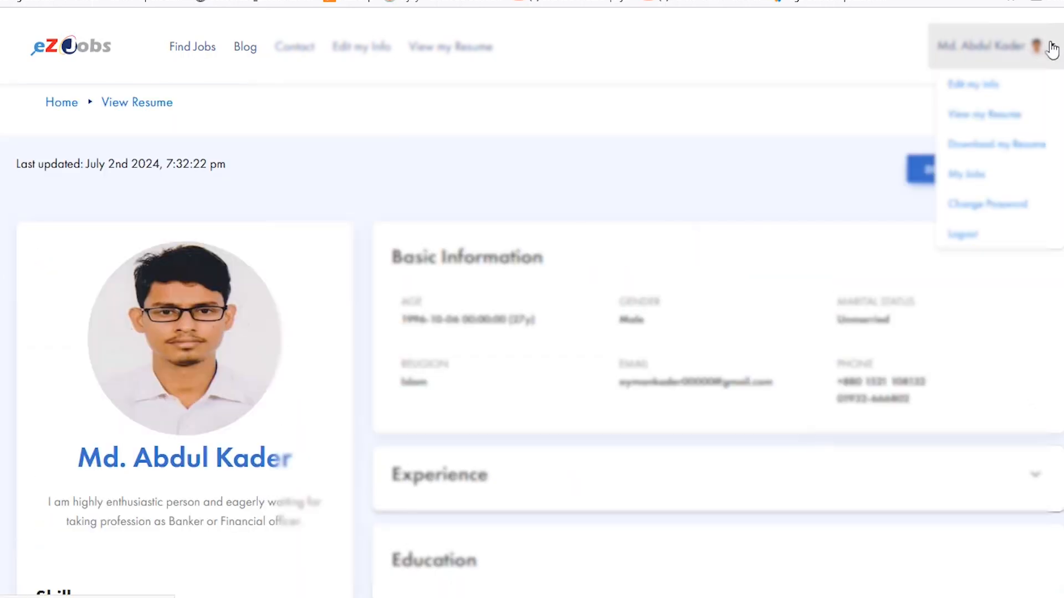
click(975, 174)
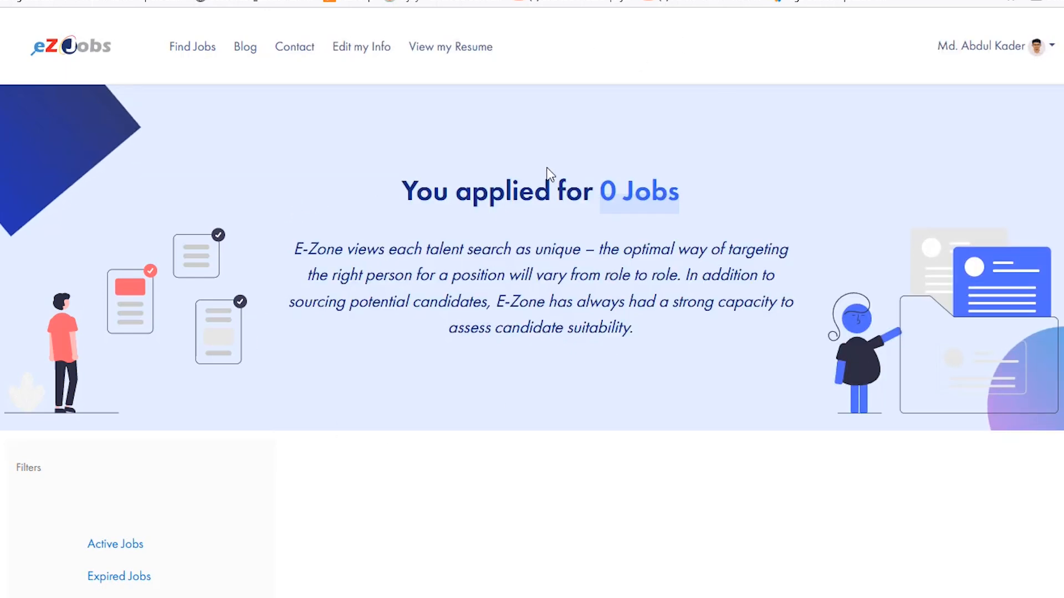
- Look over the job filters on the My Jobs page and list the active jobs
scroll(390, 392, down, 1)
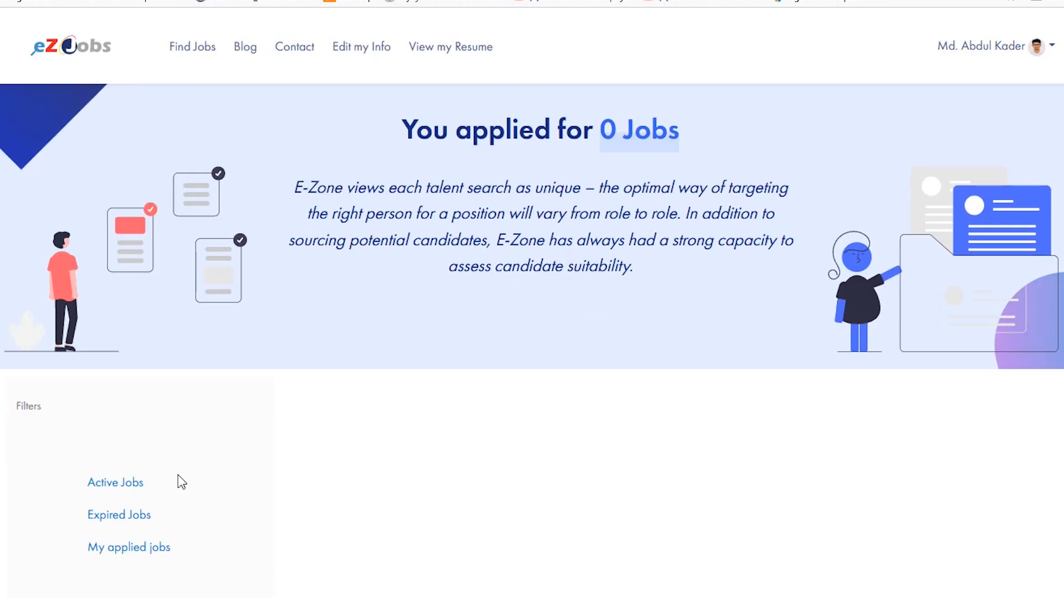
drag(41, 495, 326, 556)
click(332, 561)
click(113, 488)
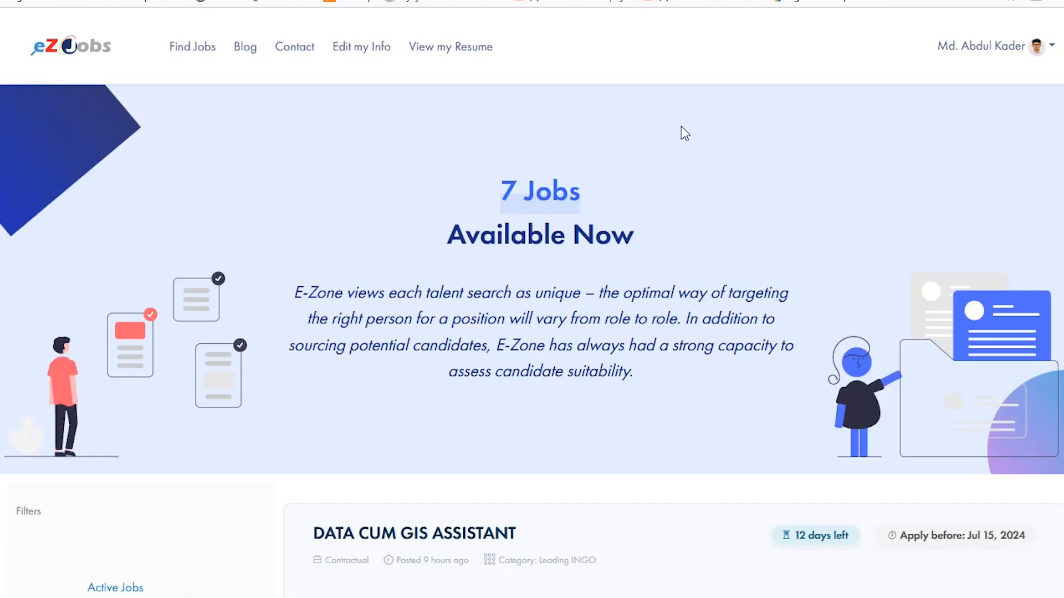
- Browse the active job listings and open the details of the Junior Officer (OP) position
scroll(639, 189, down, 7)
scroll(655, 201, down, 15)
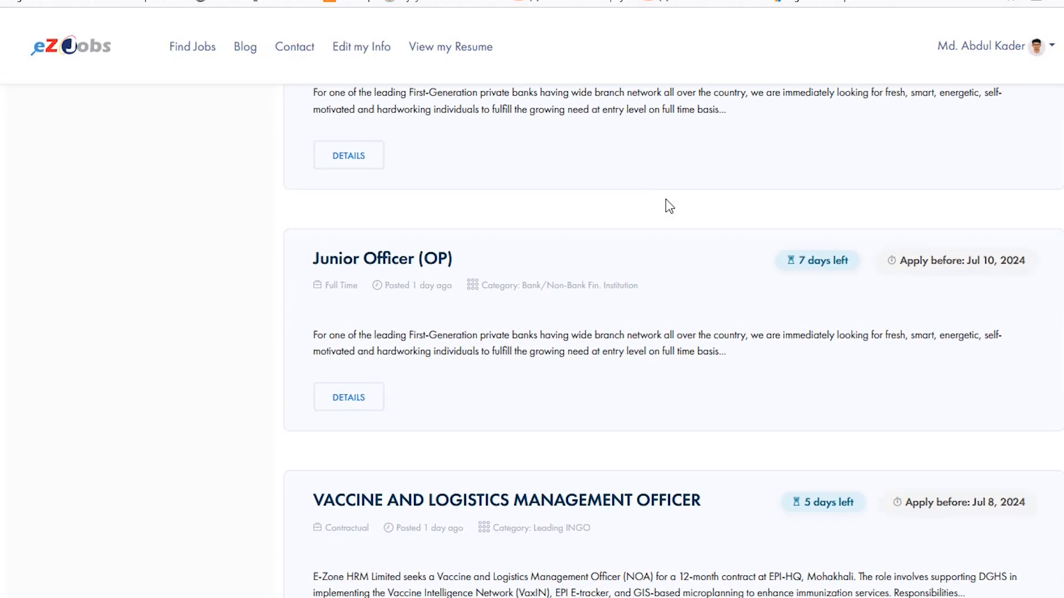
scroll(666, 206, up, 3)
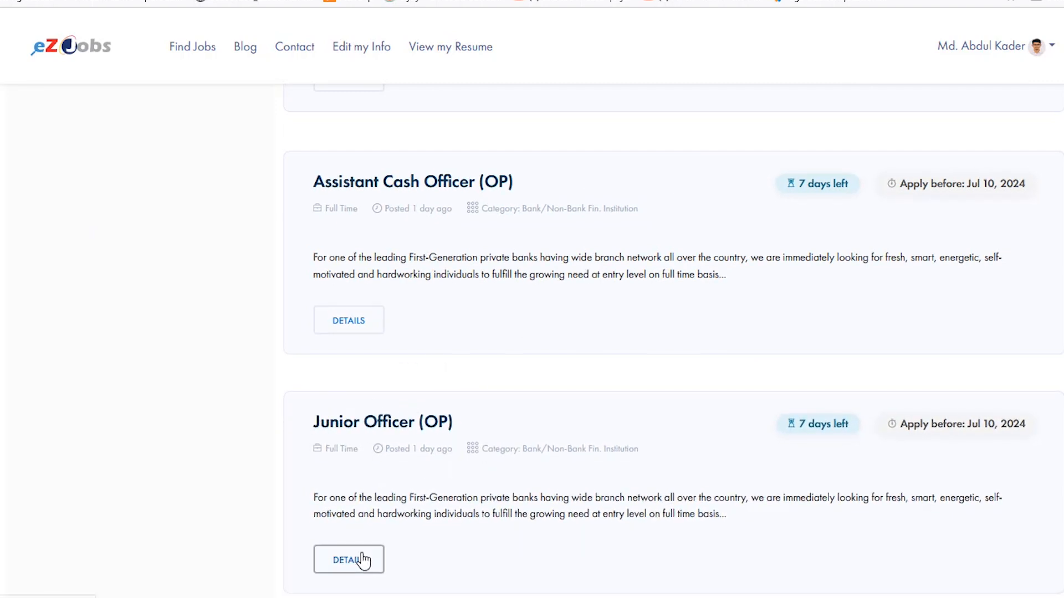
scroll(688, 356, down, 2)
scroll(671, 343, up, 4)
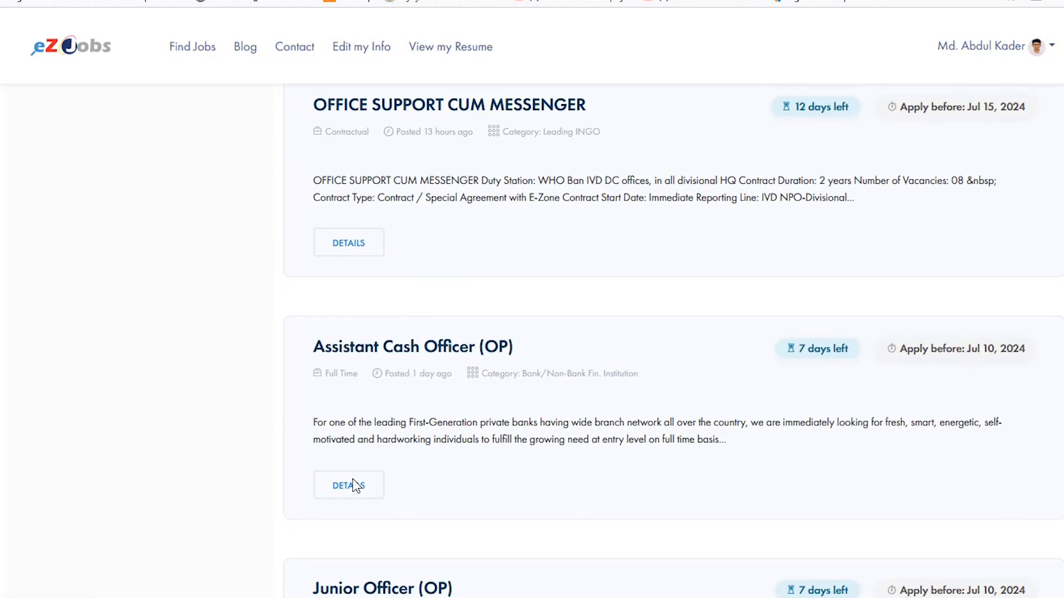
scroll(554, 376, down, 3)
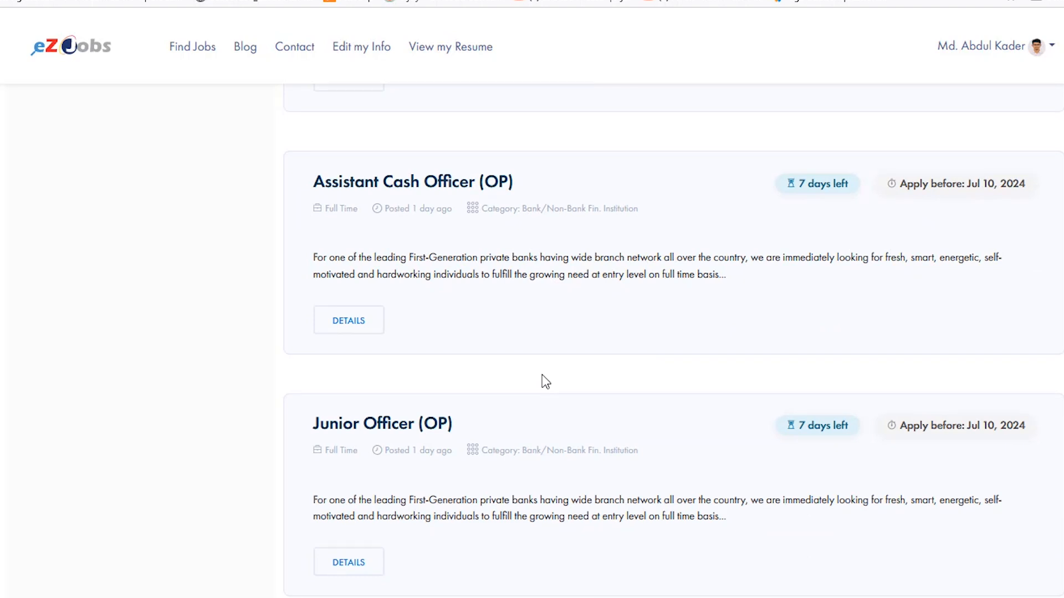
click(362, 564)
- Review the Junior Officer (OP) job context and overview, and start an application for the job
scroll(513, 229, down, 3)
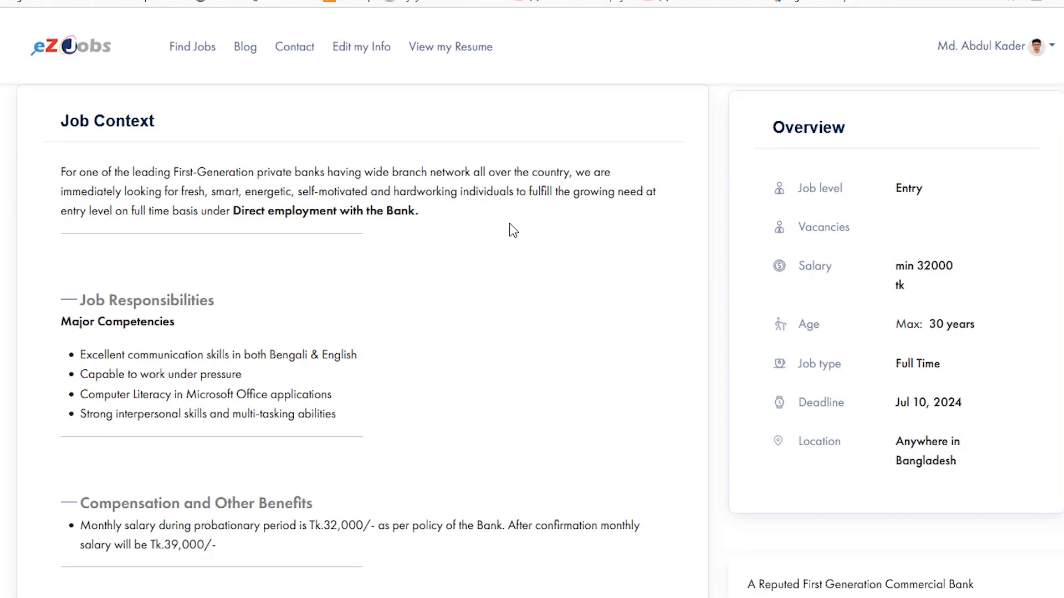
scroll(966, 397, up, 3)
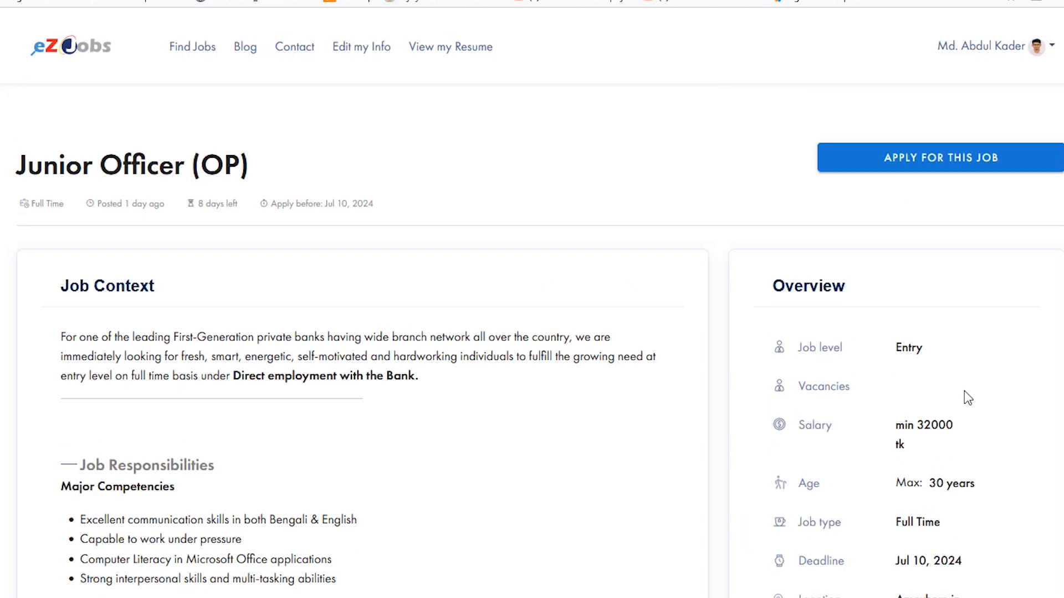
click(956, 160)
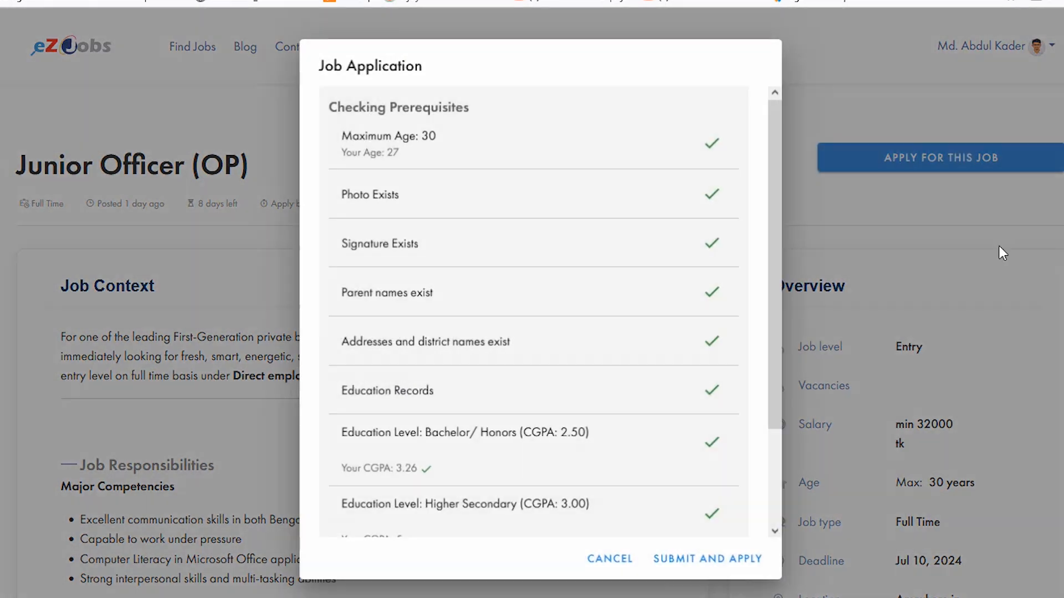
- Check all the prerequisites of the Junior Officer (OP) application and submit it
scroll(527, 201, down, 2)
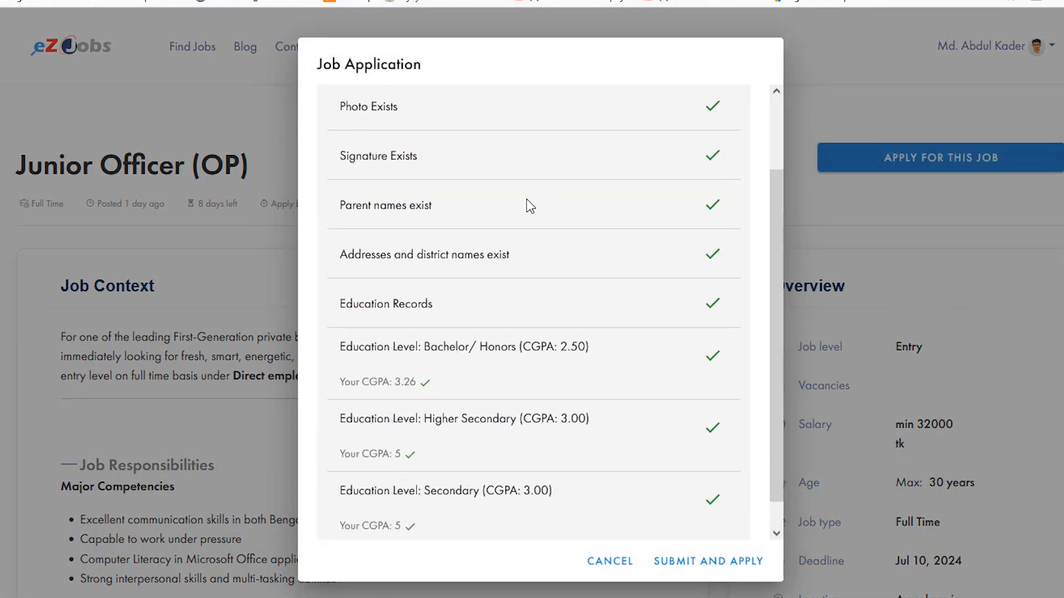
scroll(651, 185, down, 1)
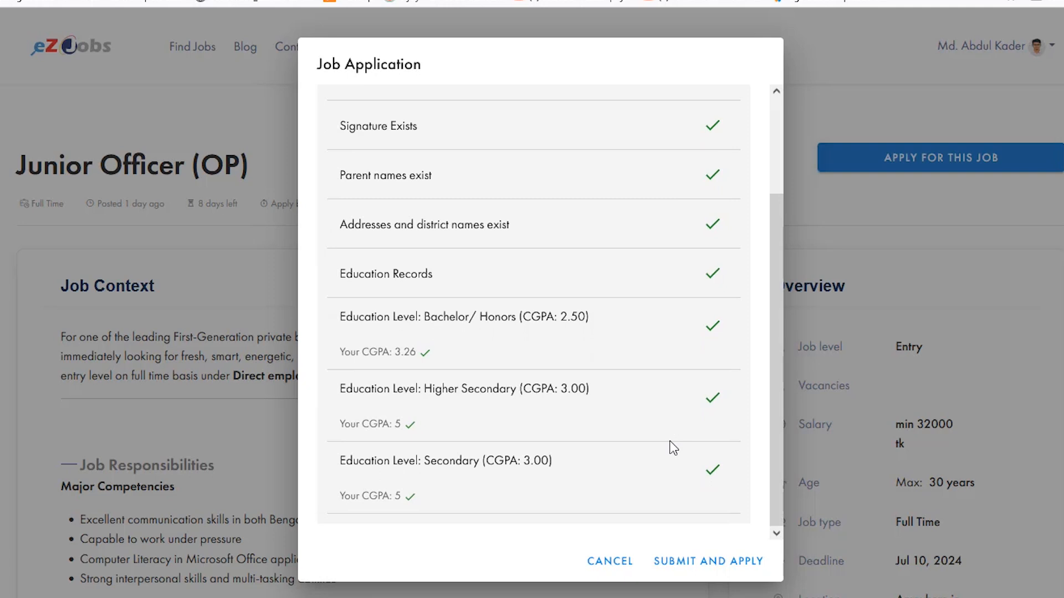
scroll(687, 153, up, 3)
scroll(633, 159, down, 3)
click(731, 565)
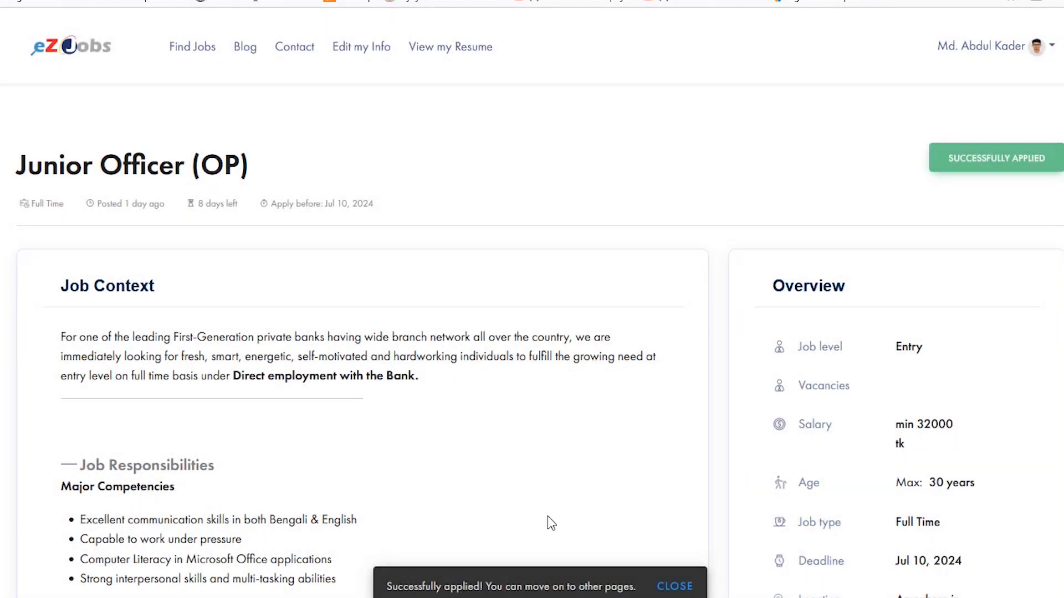
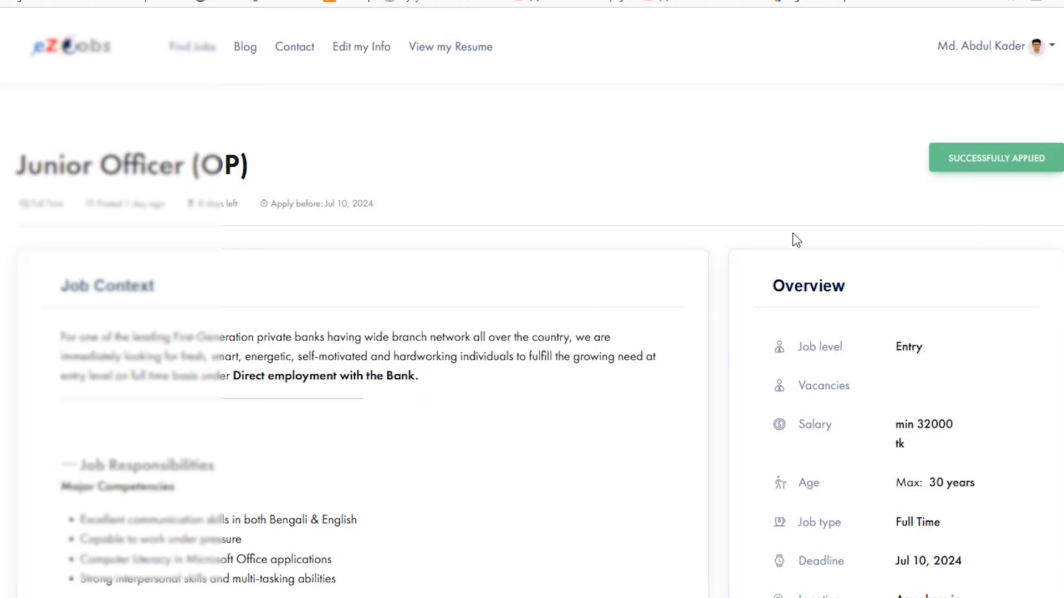
- Open the My Jobs page and look over the applied Junior Officer (OP) listing
scroll(290, 373, down, 4)
scroll(836, 349, up, 4)
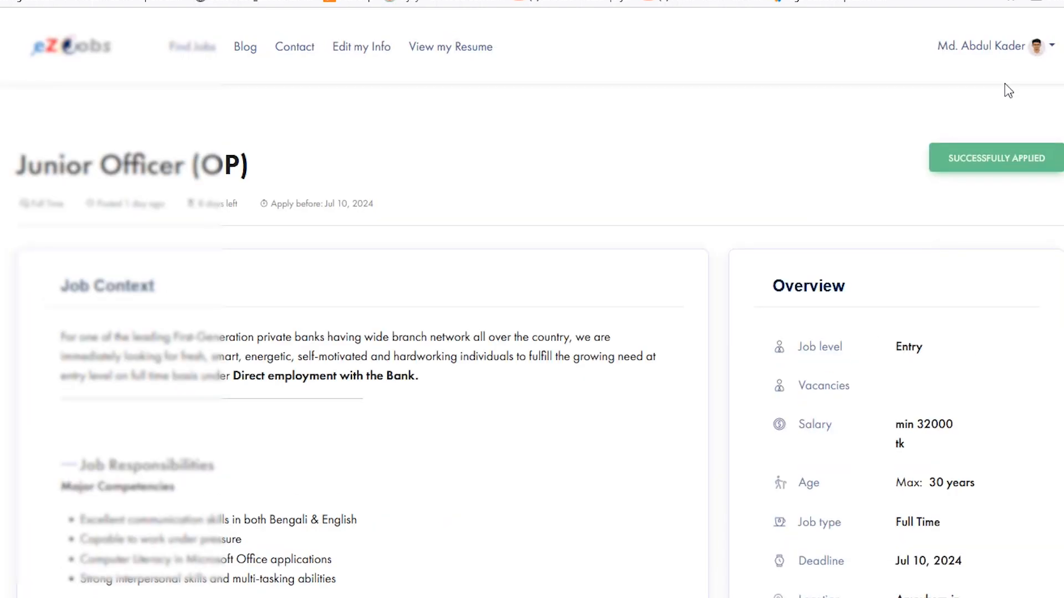
click(1056, 49)
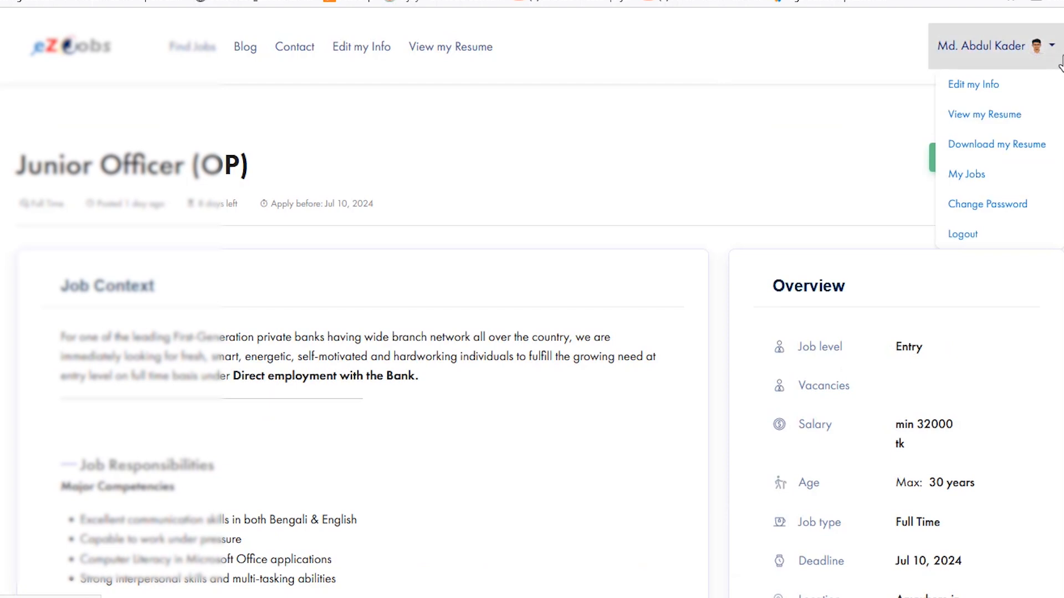
click(969, 174)
scroll(630, 330, down, 2)
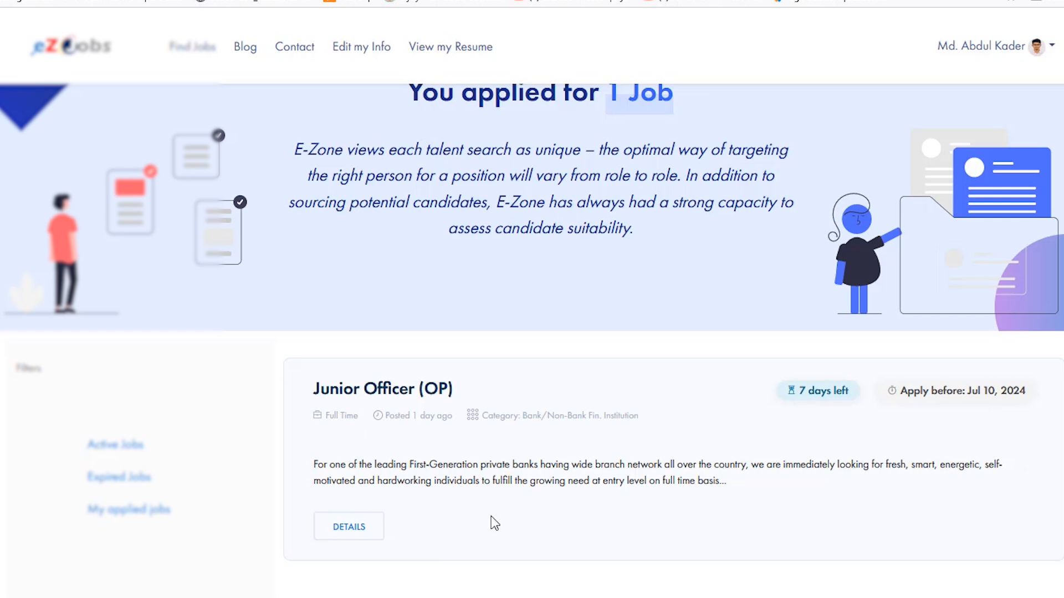
scroll(687, 299, up, 2)
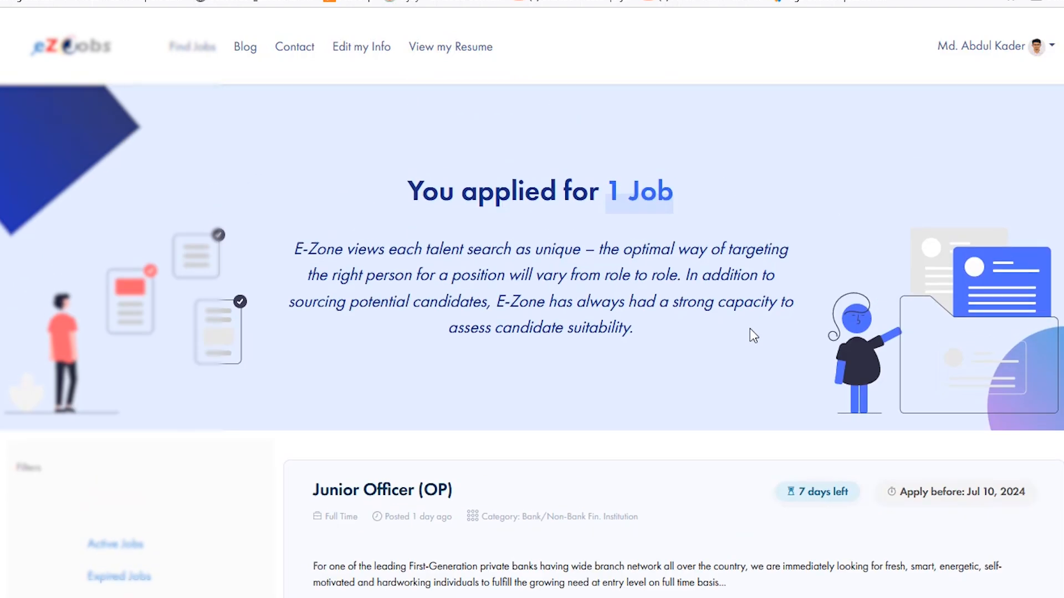
- Check the number of jobs applied for in the My Jobs page heading and review the list below it
drag(390, 178, 769, 197)
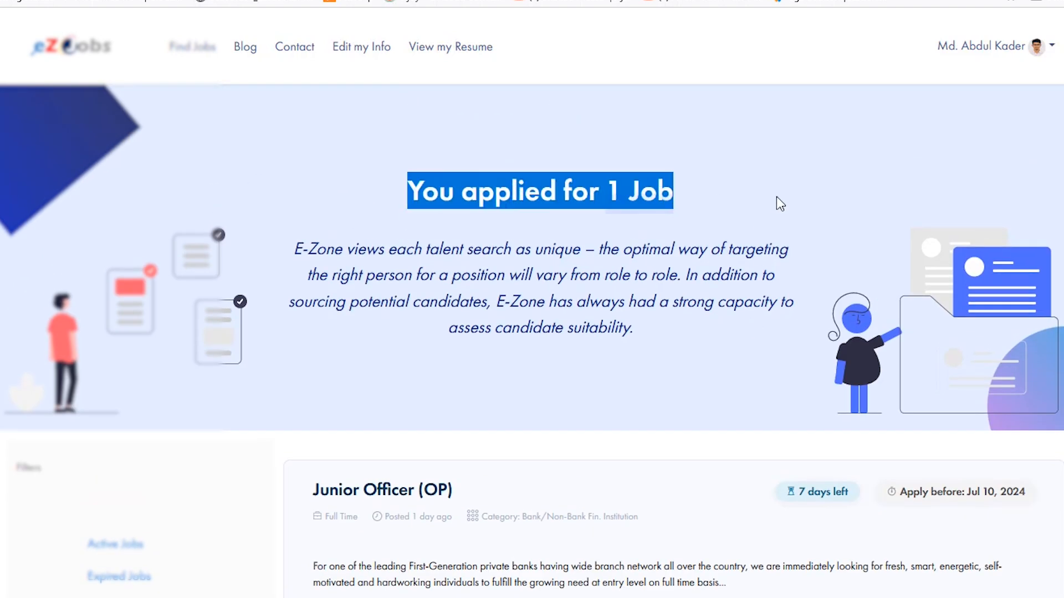
scroll(776, 196, down, 2)
scroll(660, 330, up, 2)
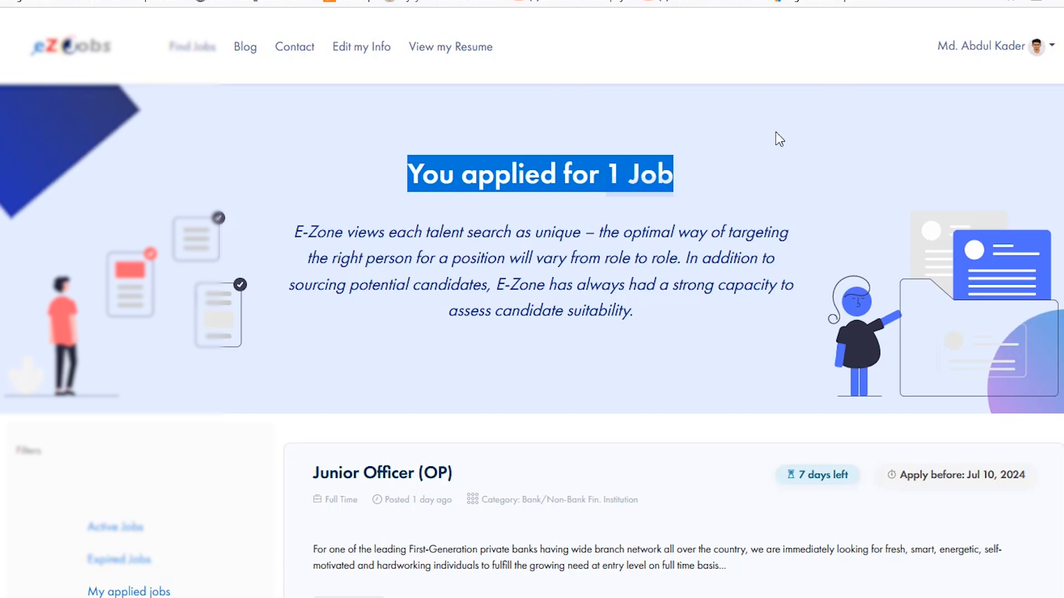
scroll(708, 289, down, 2)
scroll(490, 508, up, 2)
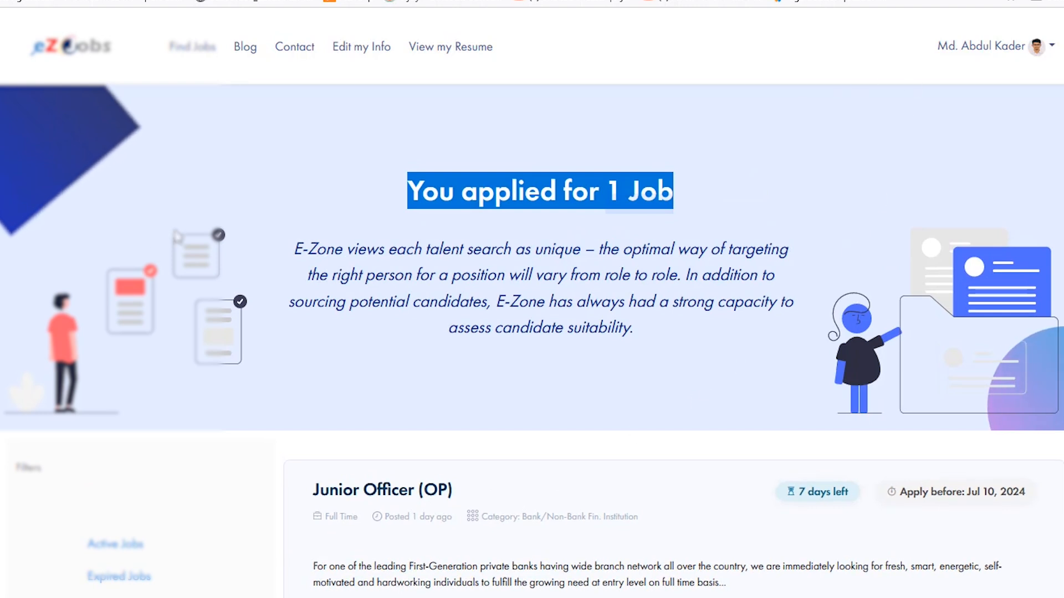
- Read the E-Zone talent search paragraph beneath the applied-jobs heading and clear the text selection
drag(293, 249, 342, 250)
drag(406, 280, 629, 330)
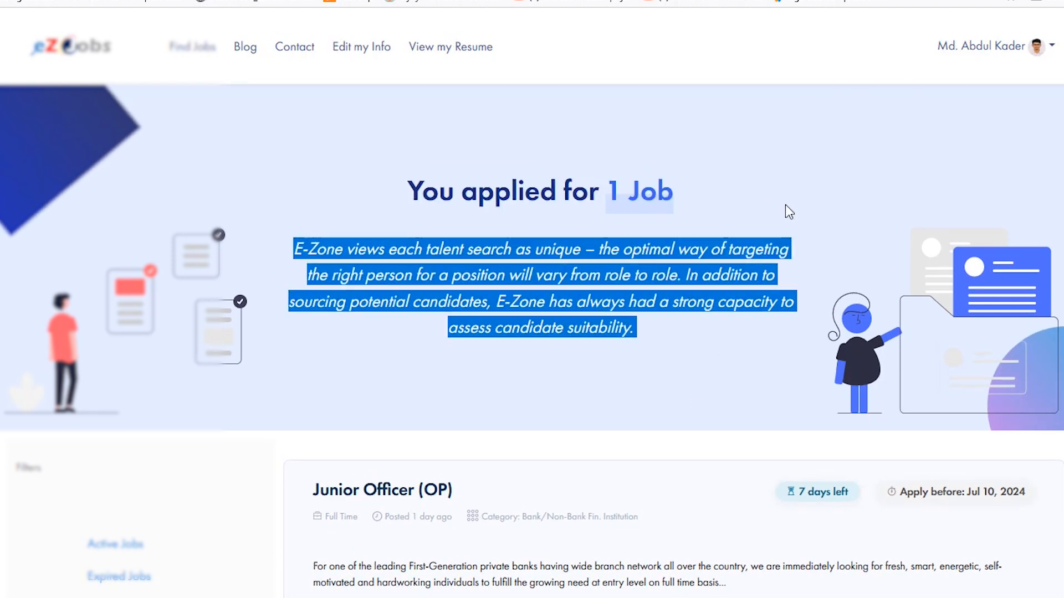
click(729, 209)
drag(299, 248, 722, 394)
click(727, 388)
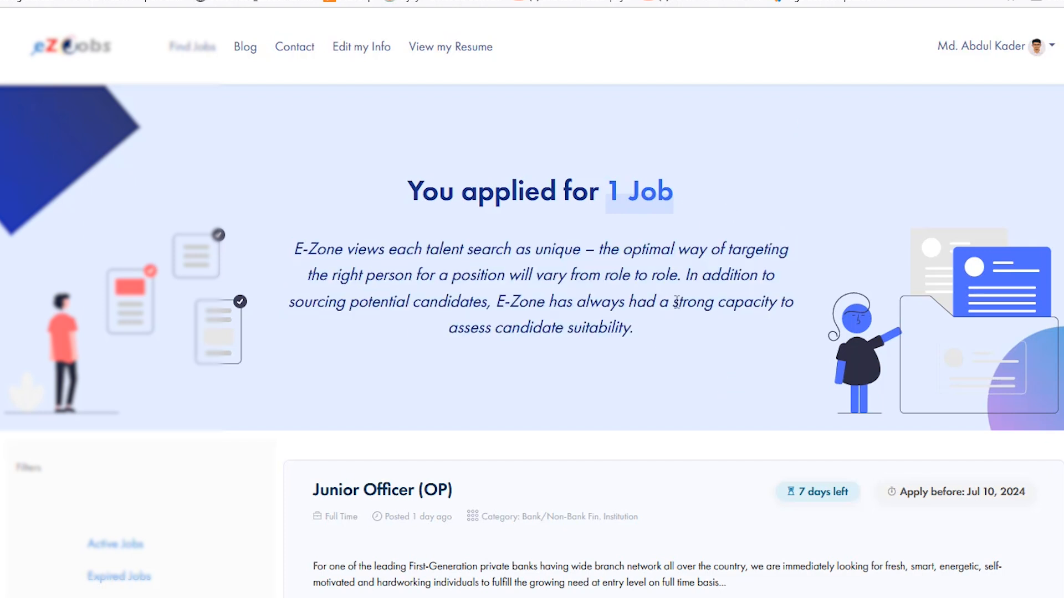